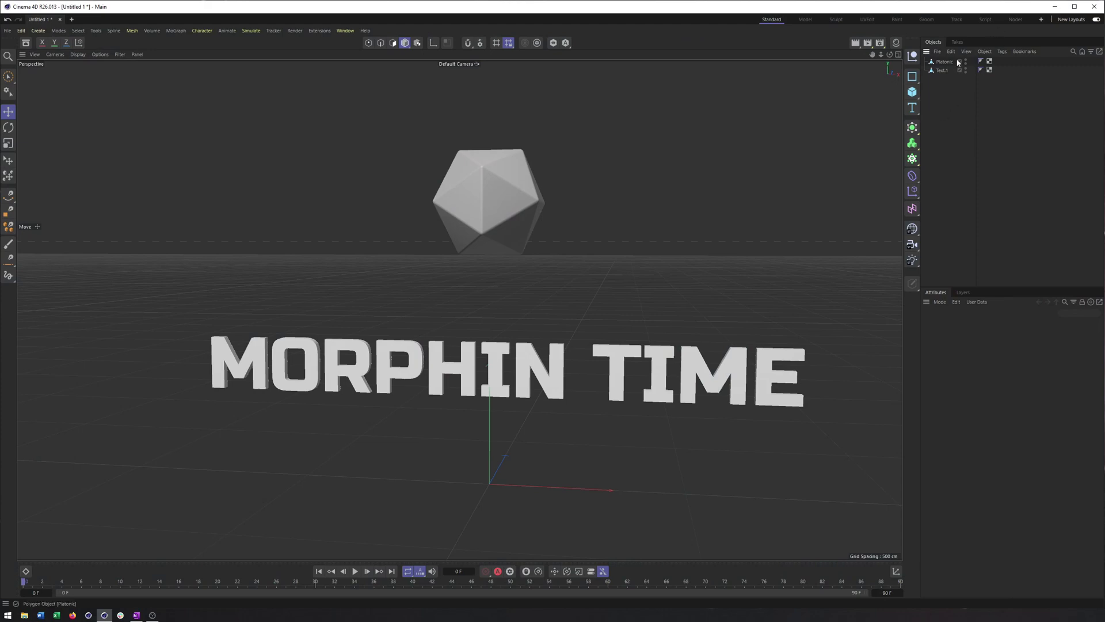
- Inspect the MORPHIN TIME text and the platonic solid, orbiting and recentring the view
{"action": "left_click", "coordinate": [943, 70]}
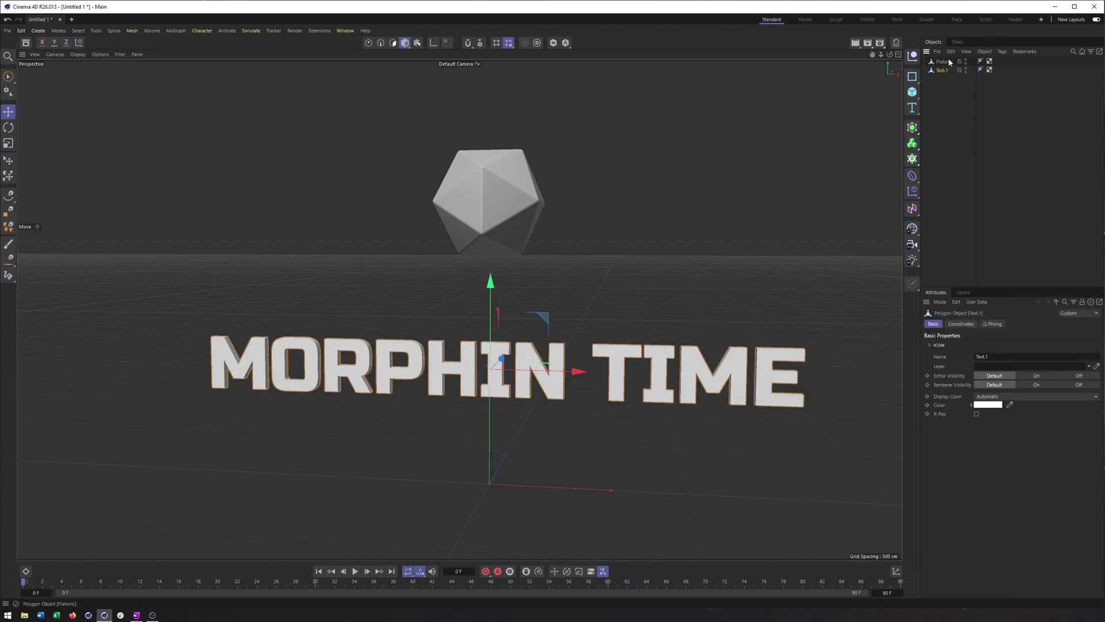
{"action": "left_click", "coordinate": [944, 61]}
{"action": "left_click_drag", "start_coordinate": [543, 240], "coordinate": [592, 281], "text": "alt"}
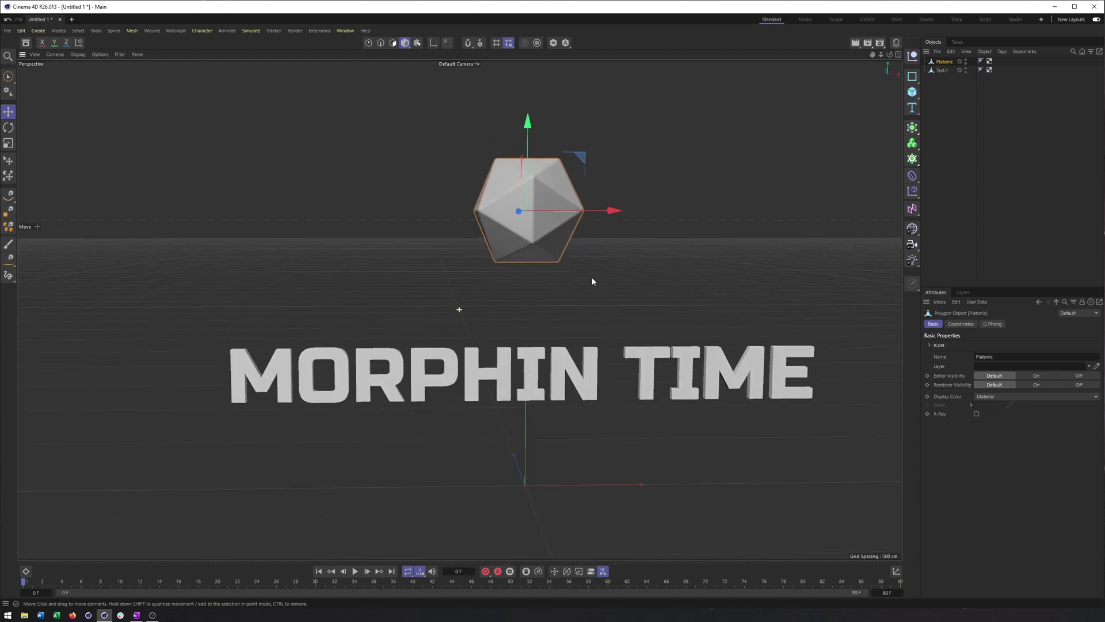
{"action": "left_click", "coordinate": [570, 360]}
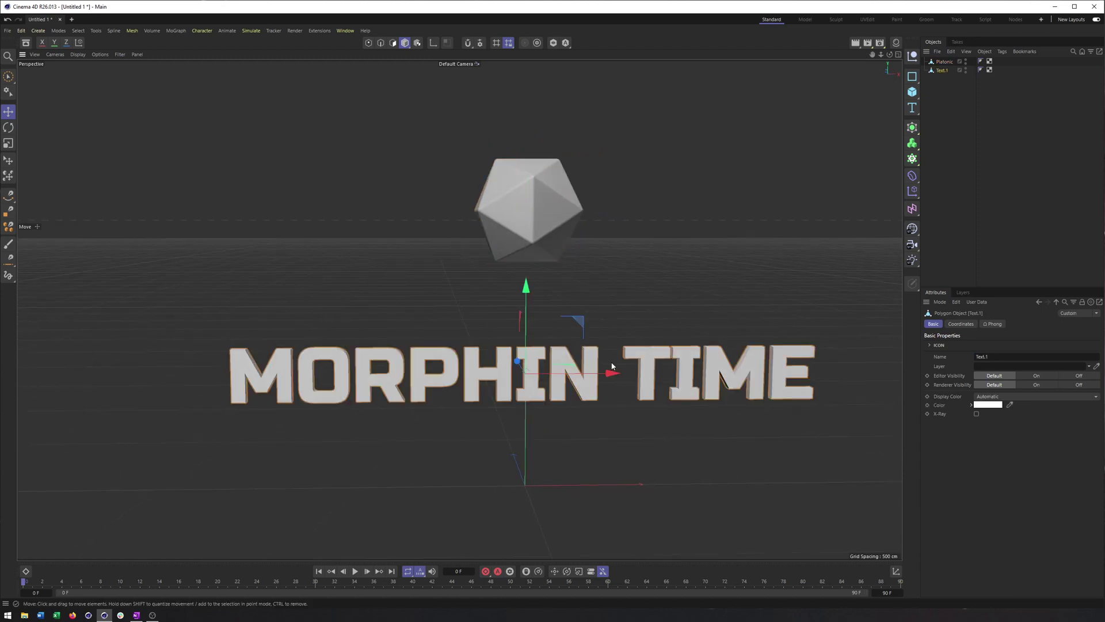
{"action": "left_click", "coordinate": [912, 108]}
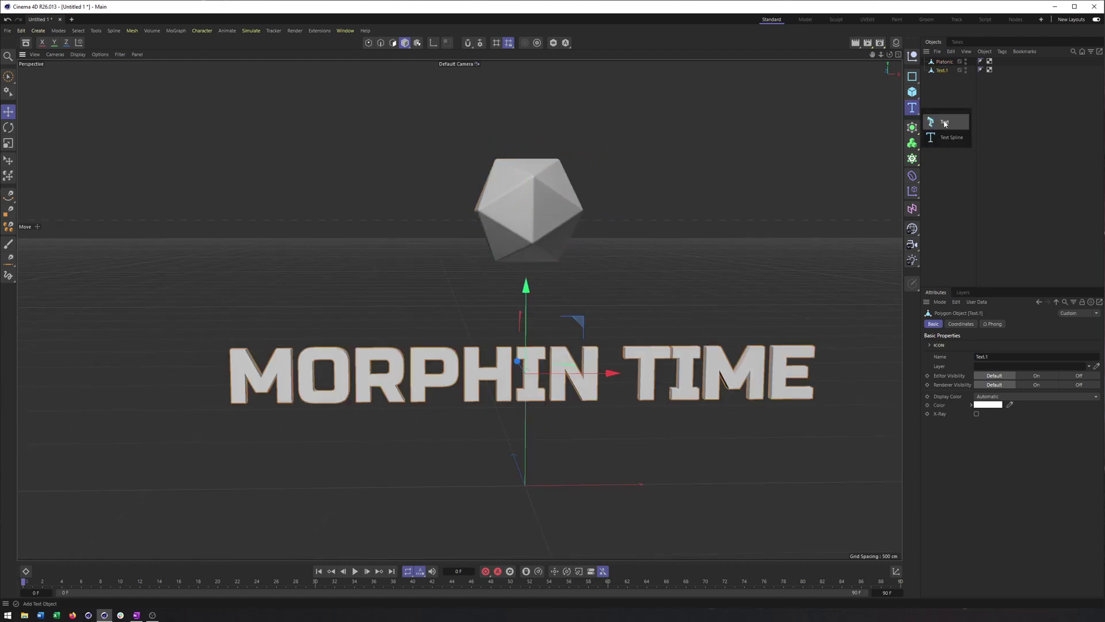
{"action": "left_click", "coordinate": [504, 209]}
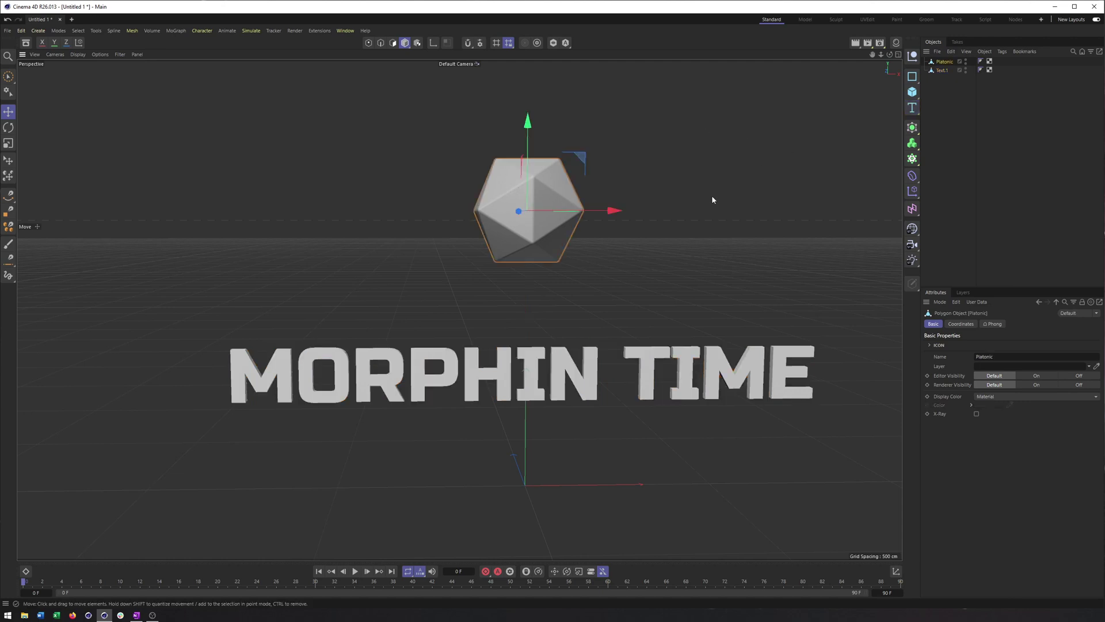
{"action": "scroll", "coordinate": [524, 253], "scroll_direction": "up", "scroll_amount": 4}
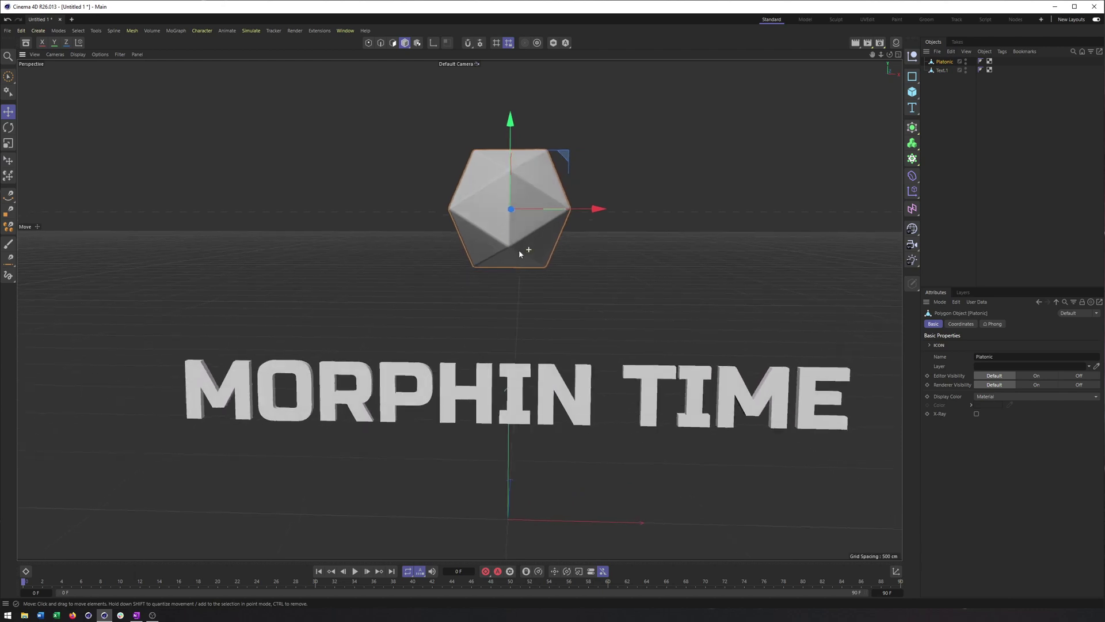
{"action": "middle_click_drag", "start_coordinate": [519, 250], "coordinate": [578, 249], "text": "alt"}
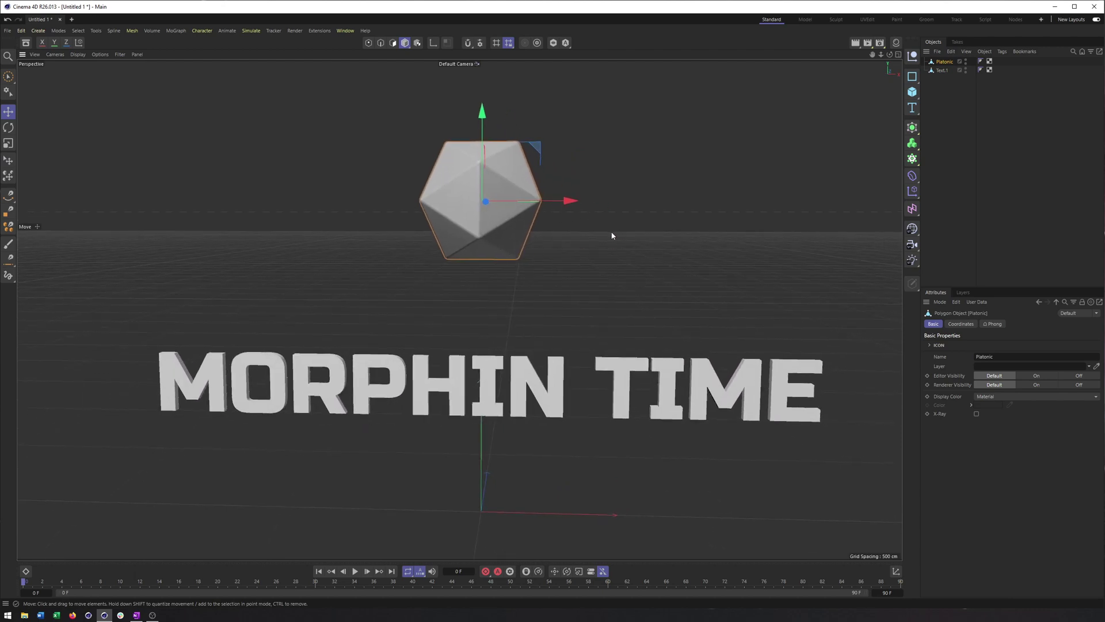
- Add two cloners named Cloner_Text and Cloner_Platonic, ordering Cloner_Platonic first
{"action": "left_click", "coordinate": [912, 159]}
{"action": "left_click", "coordinate": [912, 160]}
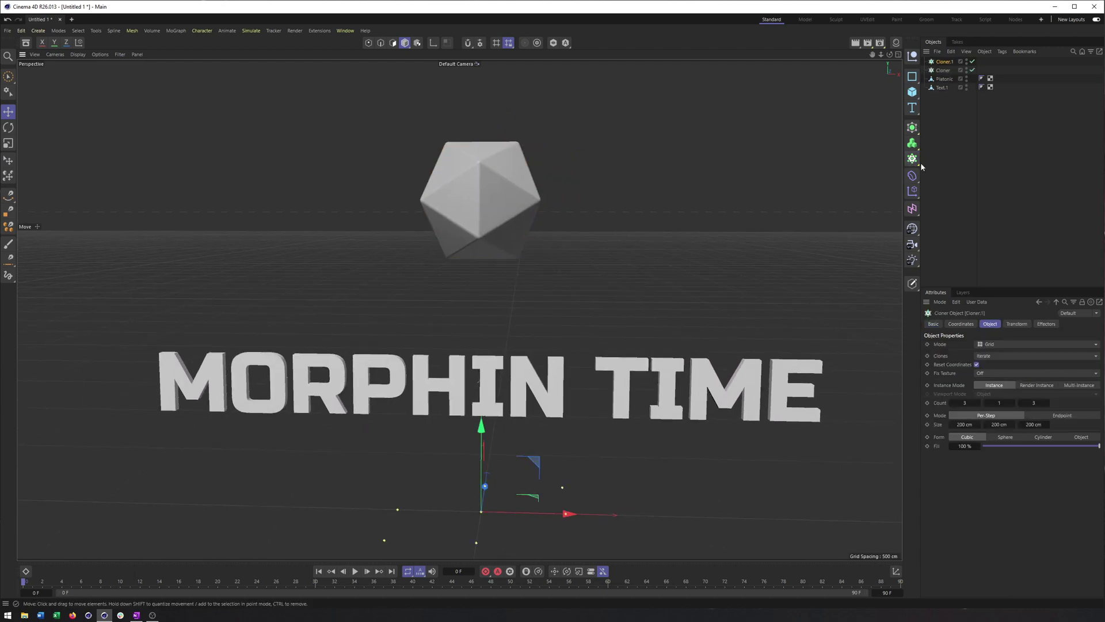
{"action": "double_click", "coordinate": [961, 61]}
{"action": "left_click", "coordinate": [955, 62]}
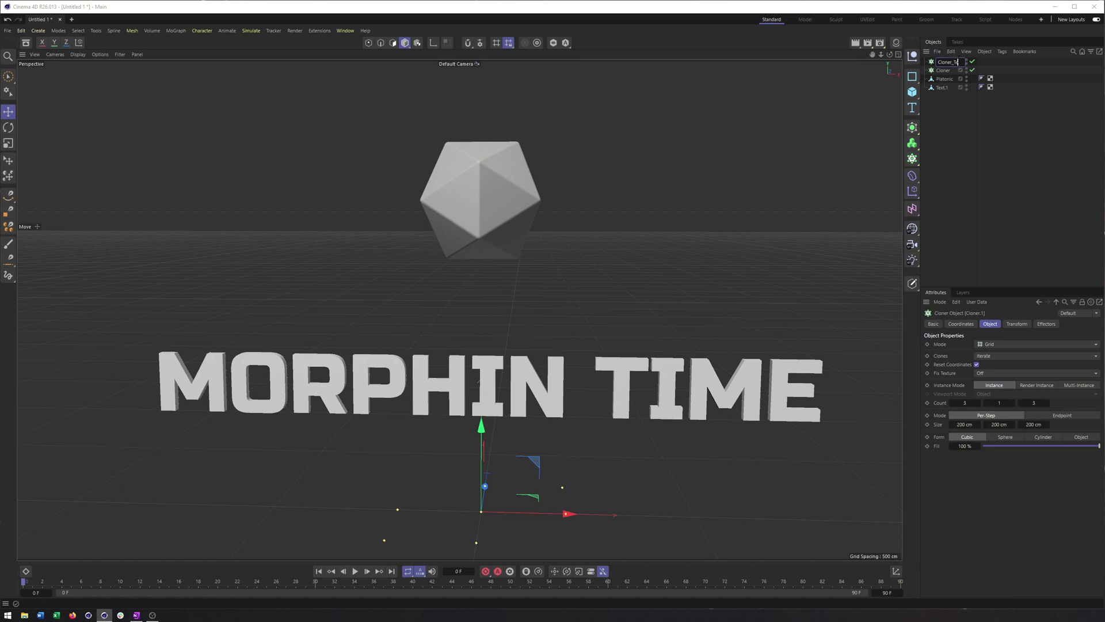
{"action": "type", "text": "_Text"}
{"action": "key", "text": "Tab"}
{"action": "type", "text": "_Platonic"}
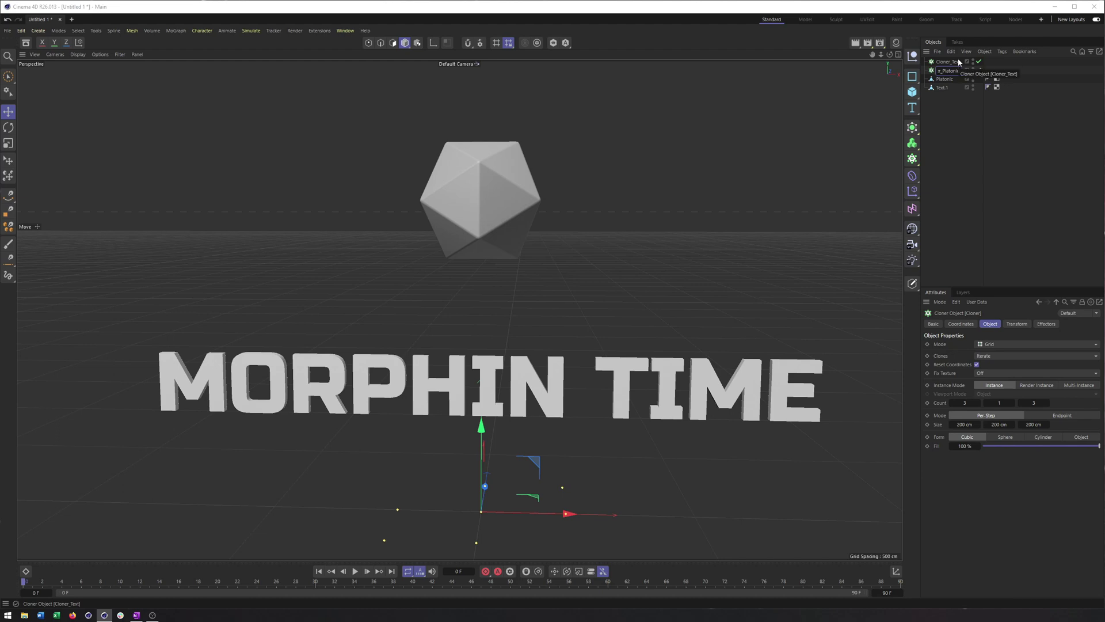
{"action": "key", "text": "Return"}
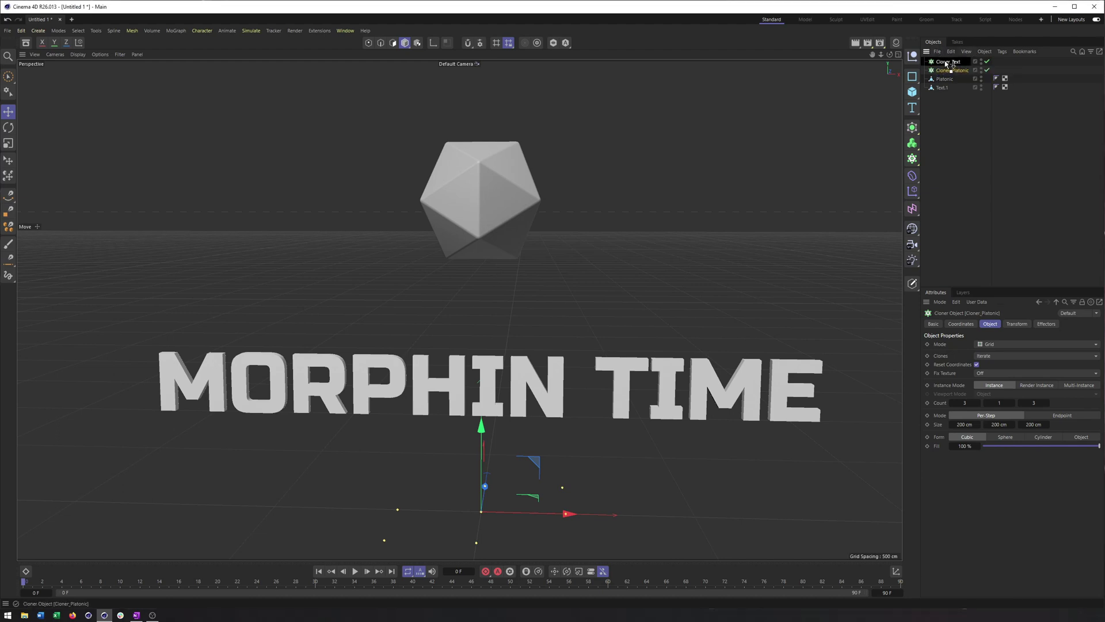
{"action": "mouse_move", "coordinate": [947, 65]}
{"action": "left_mouse_down"}
{"action": "mouse_move", "coordinate": [950, 73]}
{"action": "mouse_move", "coordinate": [943, 53]}
{"action": "mouse_move", "coordinate": [944, 73]}
{"action": "left_mouse_up"}
{"action": "left_click", "coordinate": [912, 92]}
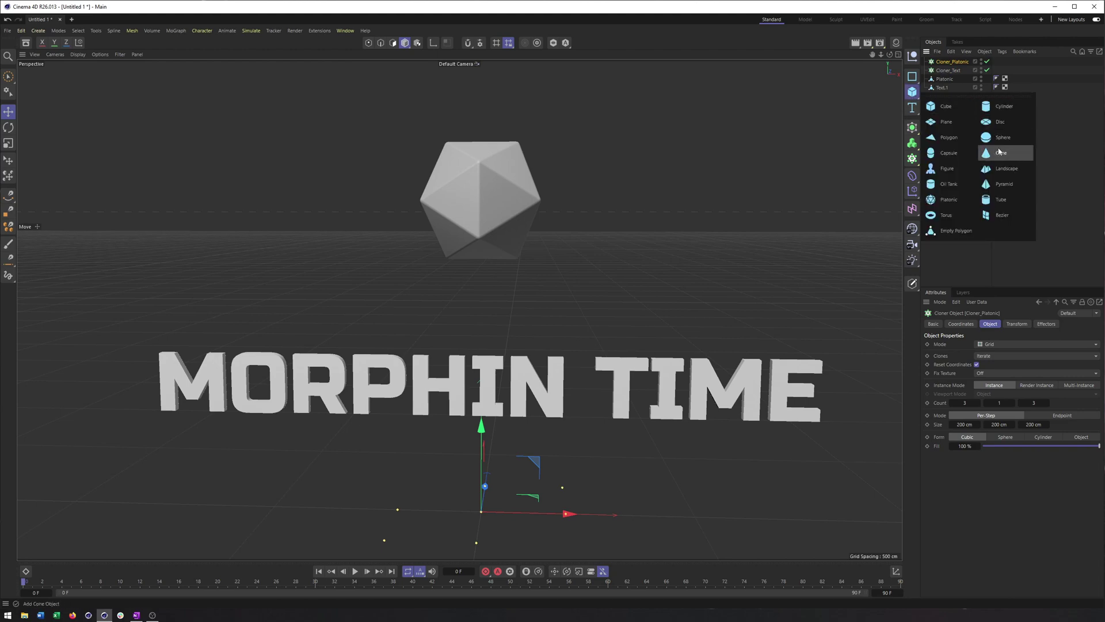
- Add a sphere, shrink it to 8.5 cm with 14 segments, and parent it under Cloner_Text
{"action": "left_click", "coordinate": [1002, 138]}
{"action": "key", "text": "t"}
{"action": "left_click_drag", "start_coordinate": [745, 227], "coordinate": [434, 312]}
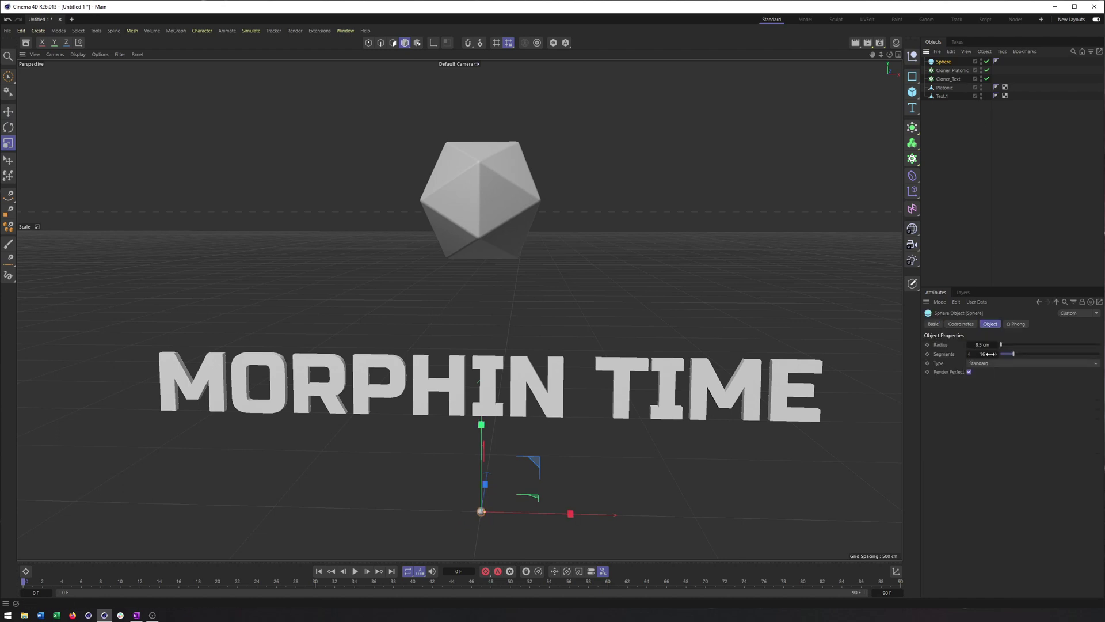
{"action": "double_click", "coordinate": [969, 355]}
{"action": "left_click_drag", "start_coordinate": [942, 63], "coordinate": [947, 79]}
{"action": "left_click", "coordinate": [948, 71]}
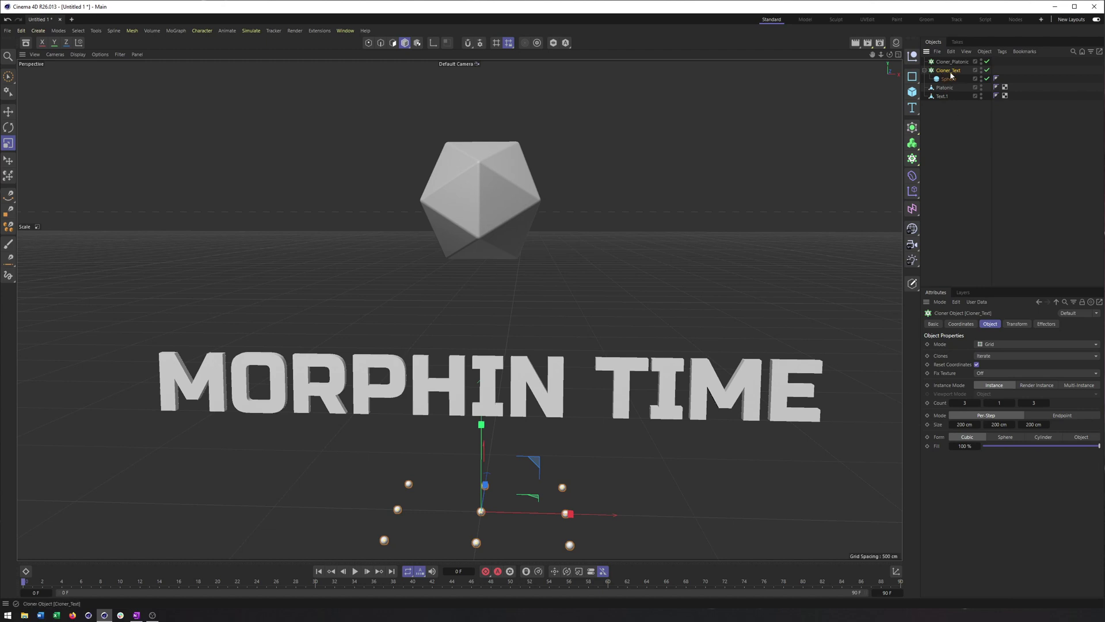
- Set Cloner_Text to Object mode on Text.1 with a count of 5000
{"action": "left_click", "coordinate": [998, 344]}
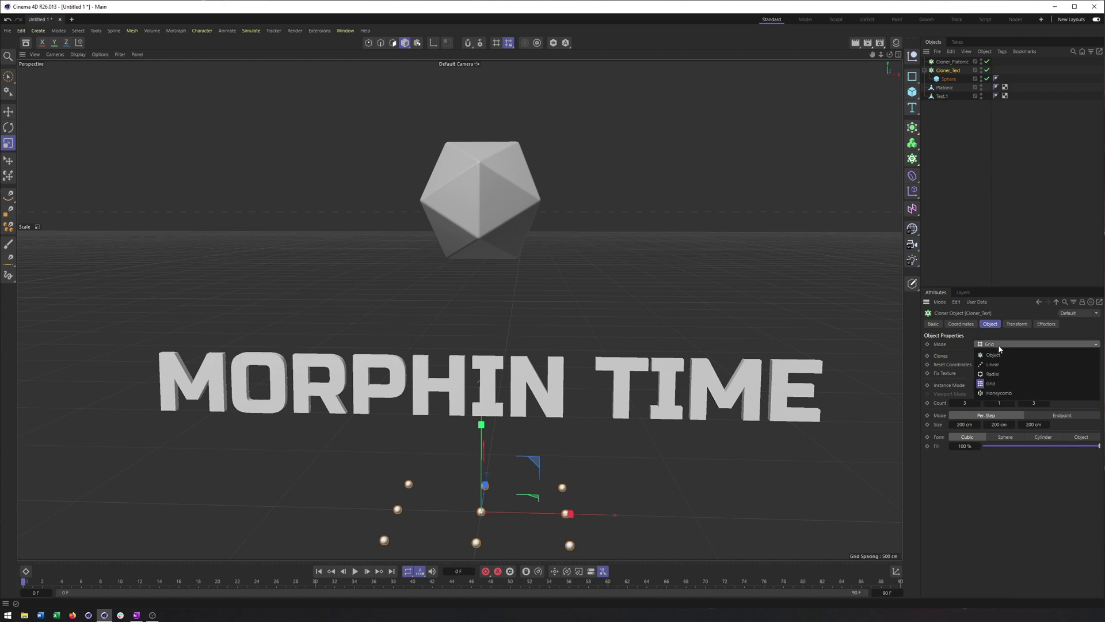
{"action": "left_click", "coordinate": [1003, 356]}
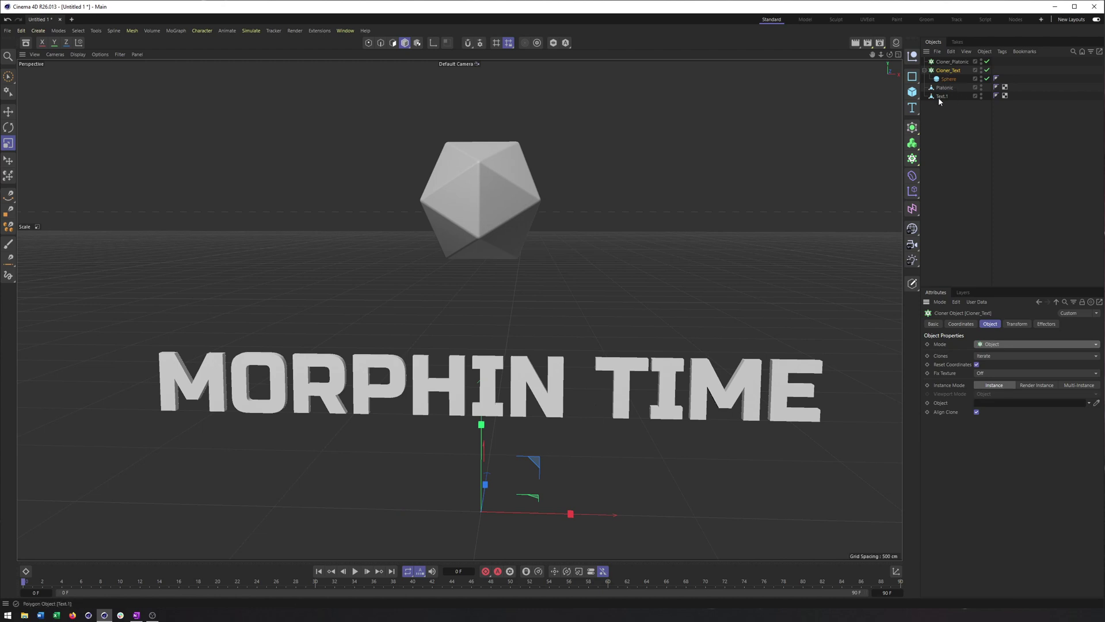
{"action": "left_click_drag", "start_coordinate": [940, 99], "coordinate": [999, 408]}
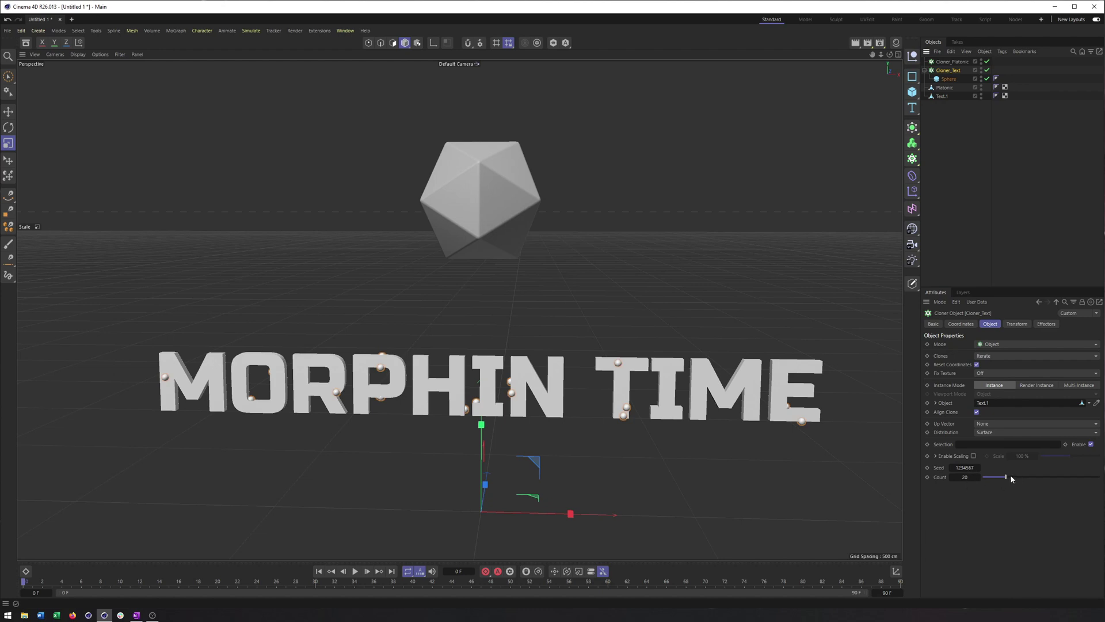
{"action": "left_click_drag", "start_coordinate": [1006, 478], "coordinate": [1099, 477]}
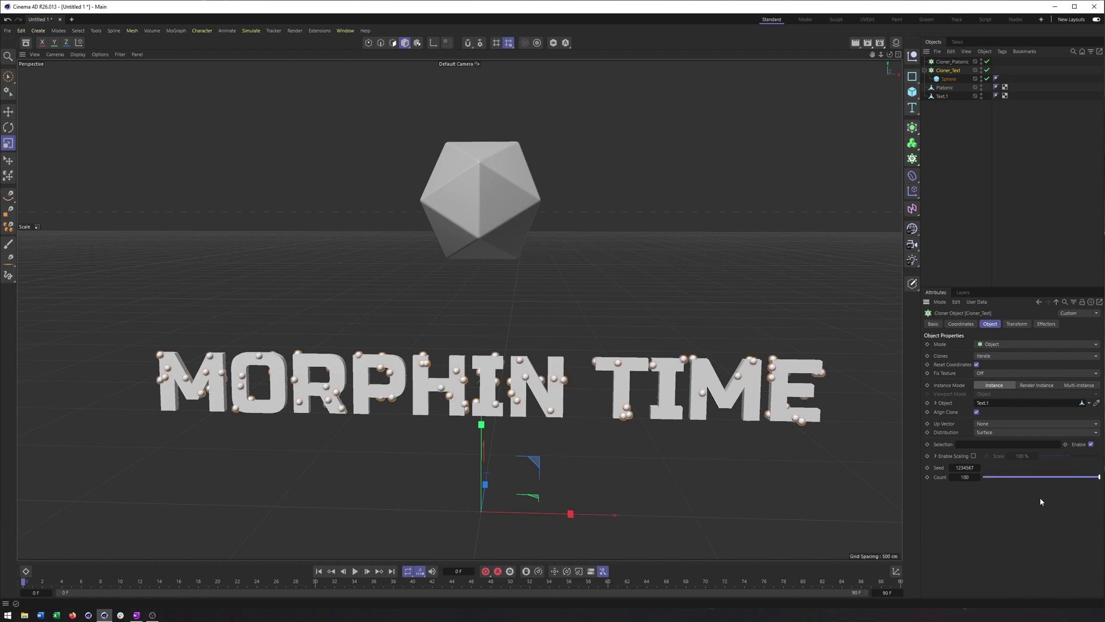
{"action": "double_click", "coordinate": [968, 477]}
{"action": "type", "text": "5000"}
{"action": "key", "text": "Return"}
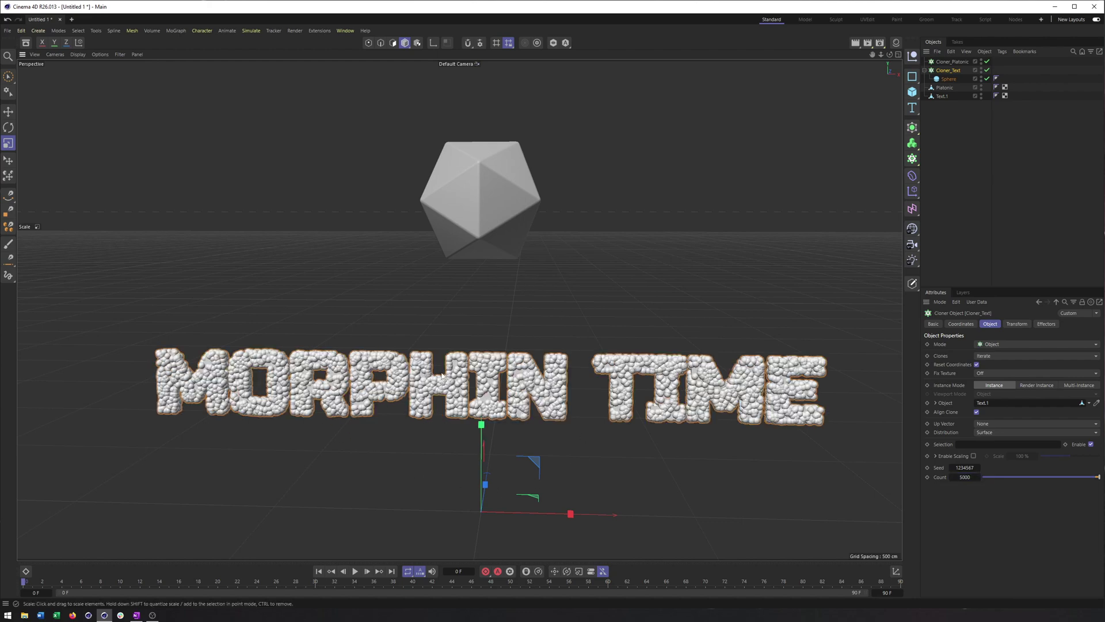
- Hide the original Text.1 mesh and orbit to view the sphere lettering
{"action": "left_click_drag", "start_coordinate": [429, 361], "coordinate": [417, 380], "text": "alt"}
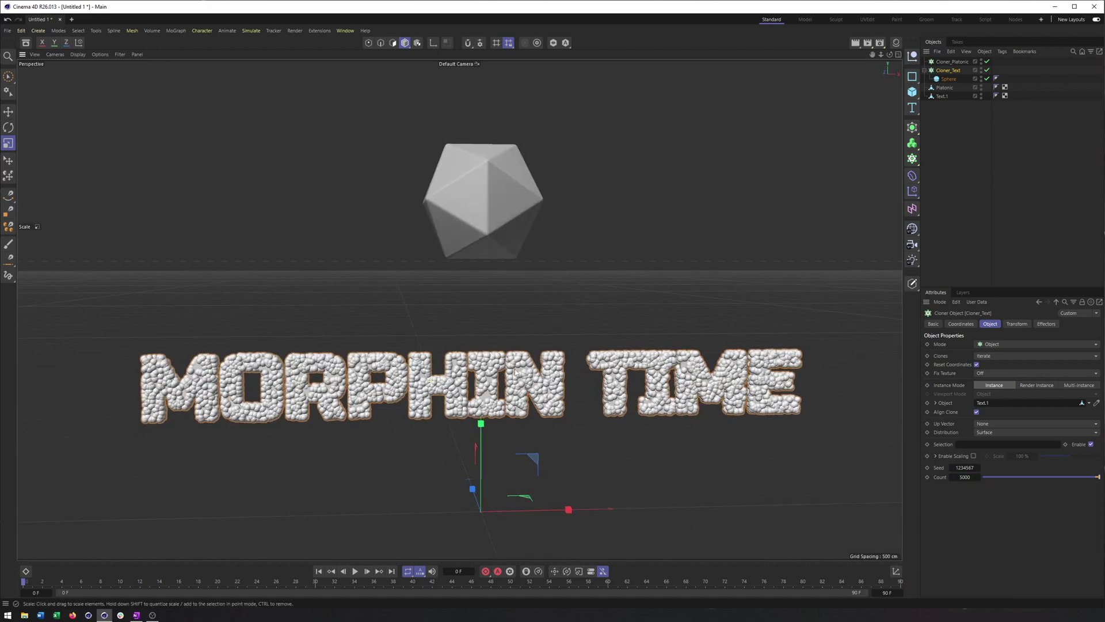
{"action": "double_click", "coordinate": [981, 96]}
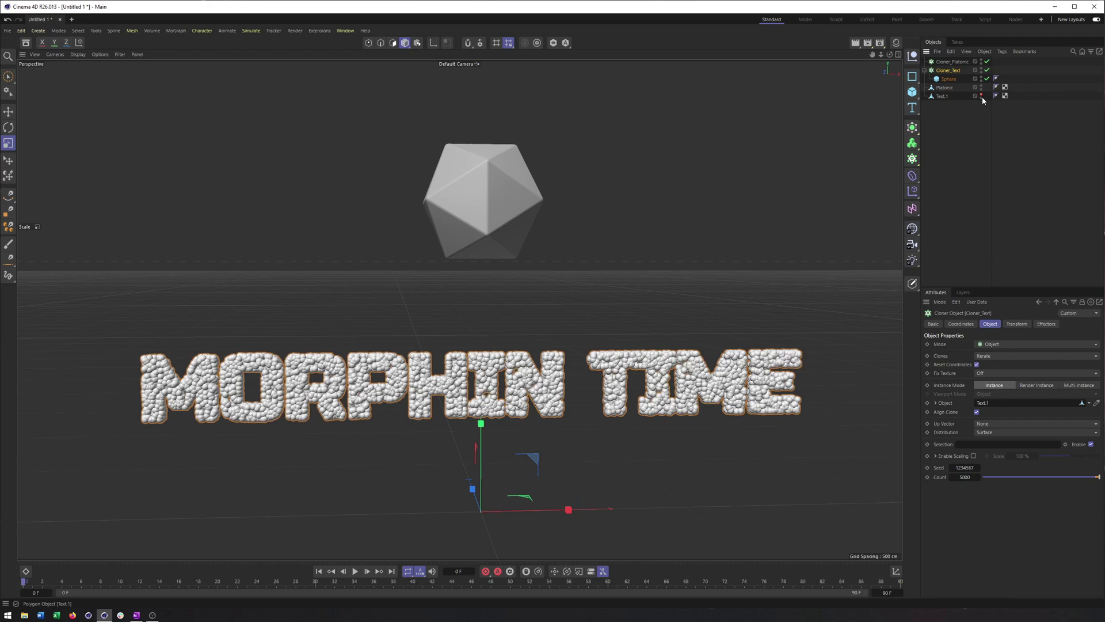
{"action": "left_click", "coordinate": [617, 313]}
{"action": "left_click_drag", "start_coordinate": [617, 312], "coordinate": [601, 358], "text": "alt"}
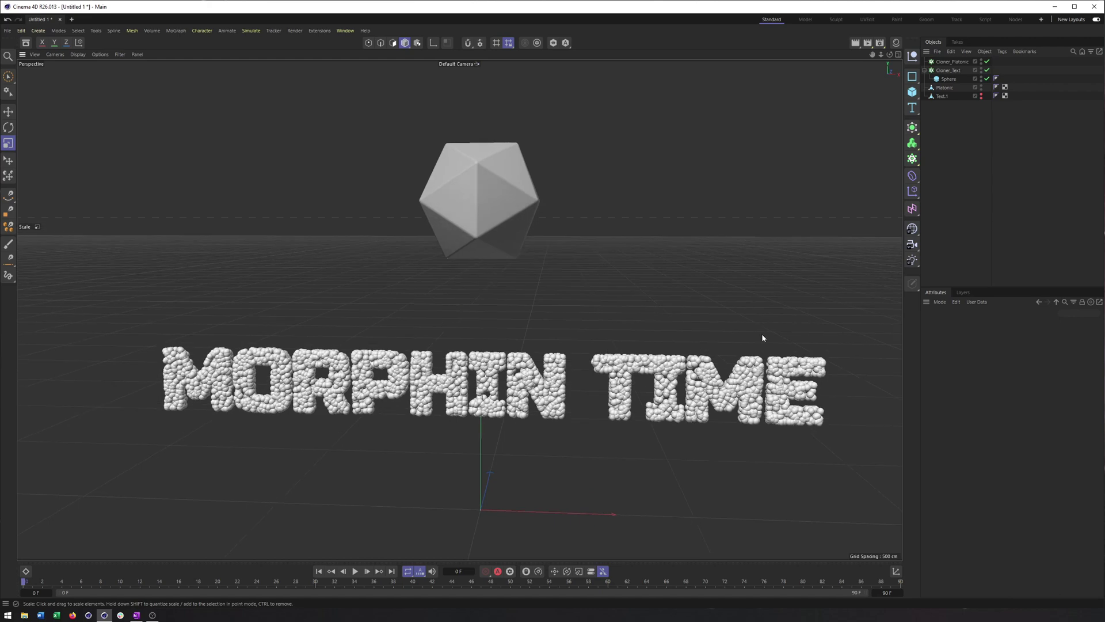
- Add a Push Apart effector to Cloner_Text
{"action": "left_click", "coordinate": [948, 70]}
{"action": "left_click", "coordinate": [912, 193]}
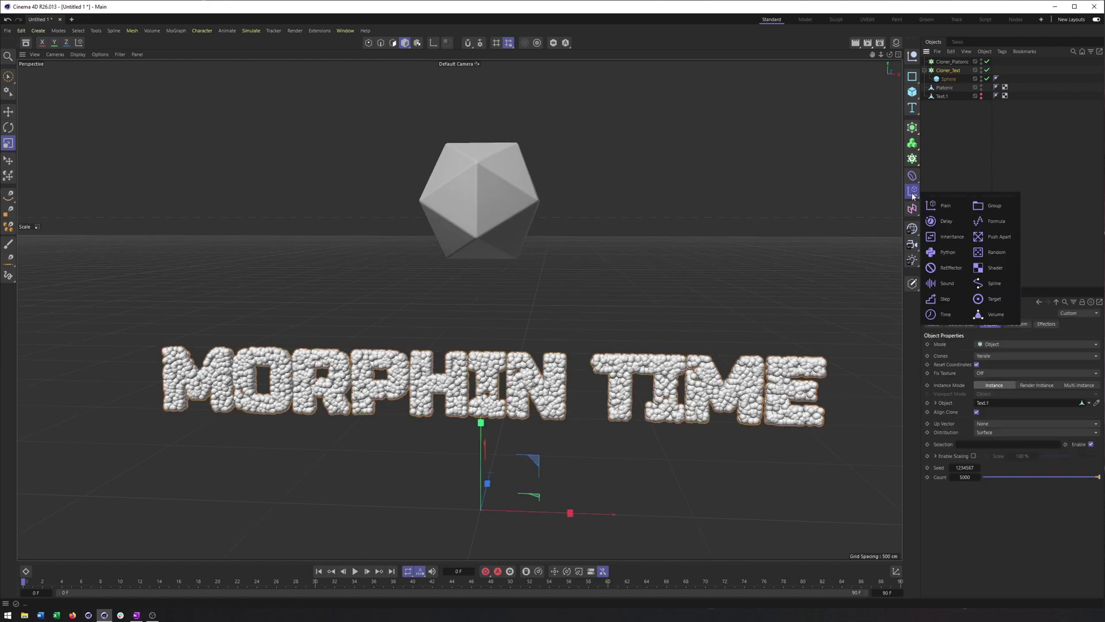
{"action": "left_click", "coordinate": [992, 237]}
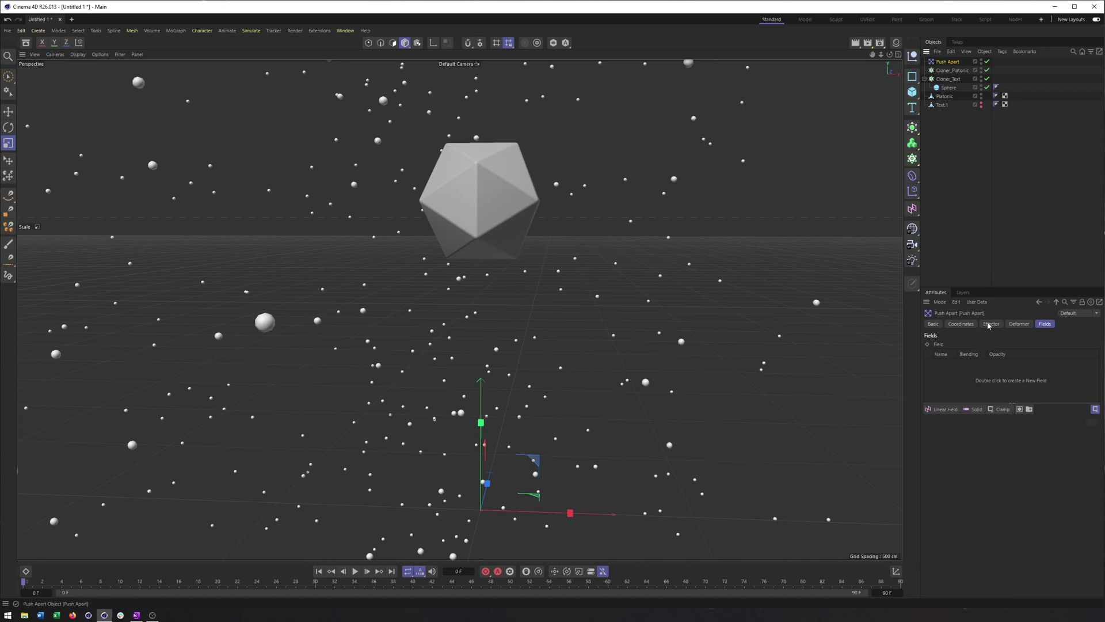
{"action": "left_click", "coordinate": [949, 88]}
{"action": "left_click", "coordinate": [983, 347]}
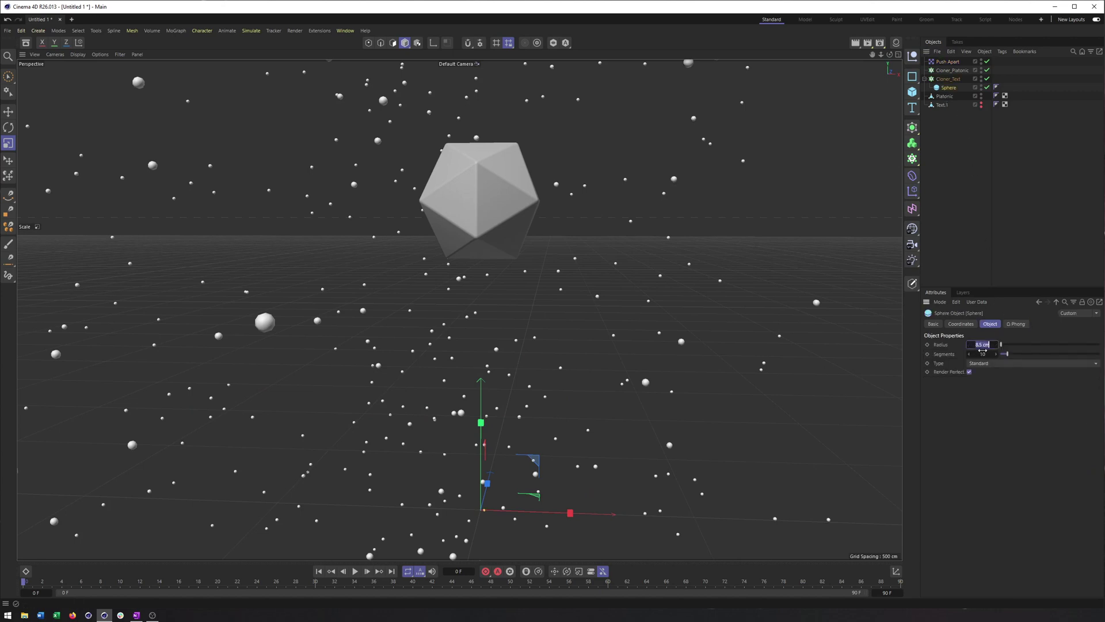
- Set the Push Apart radius to 4 cm, inspect the packed letters, then delete the effector
{"action": "left_click", "coordinate": [941, 62]}
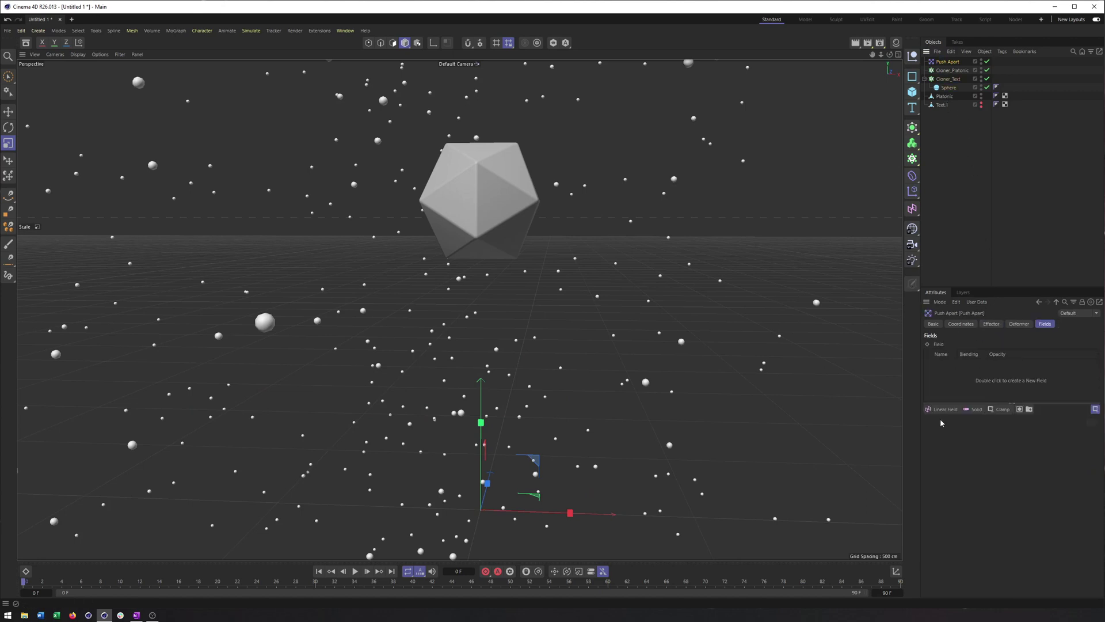
{"action": "left_click", "coordinate": [990, 324]}
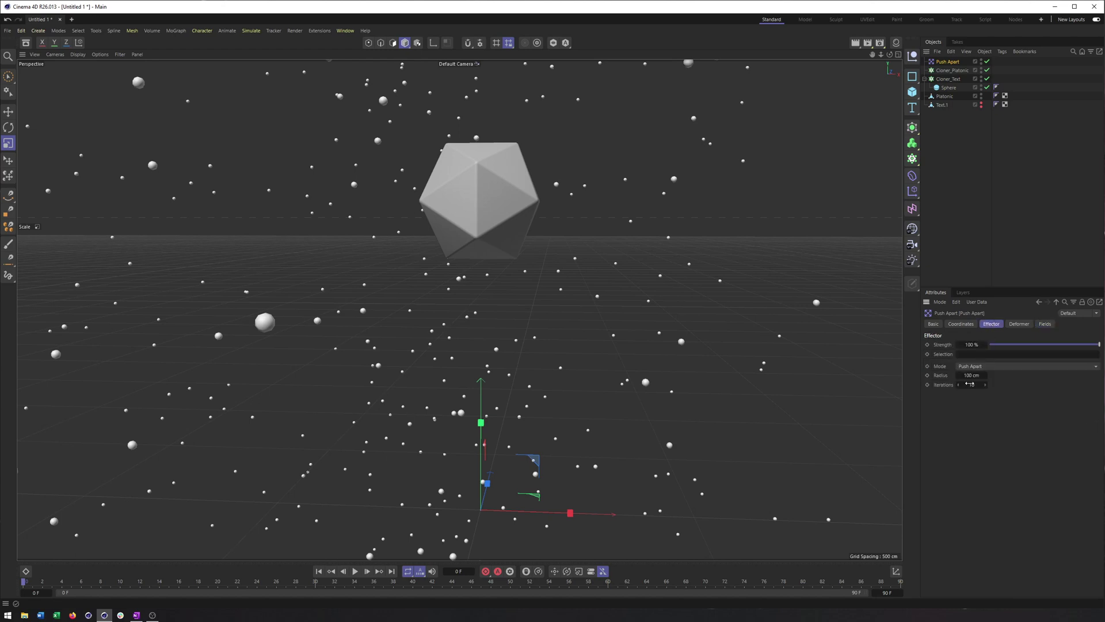
{"action": "left_click_drag", "start_coordinate": [970, 376], "coordinate": [915, 369]}
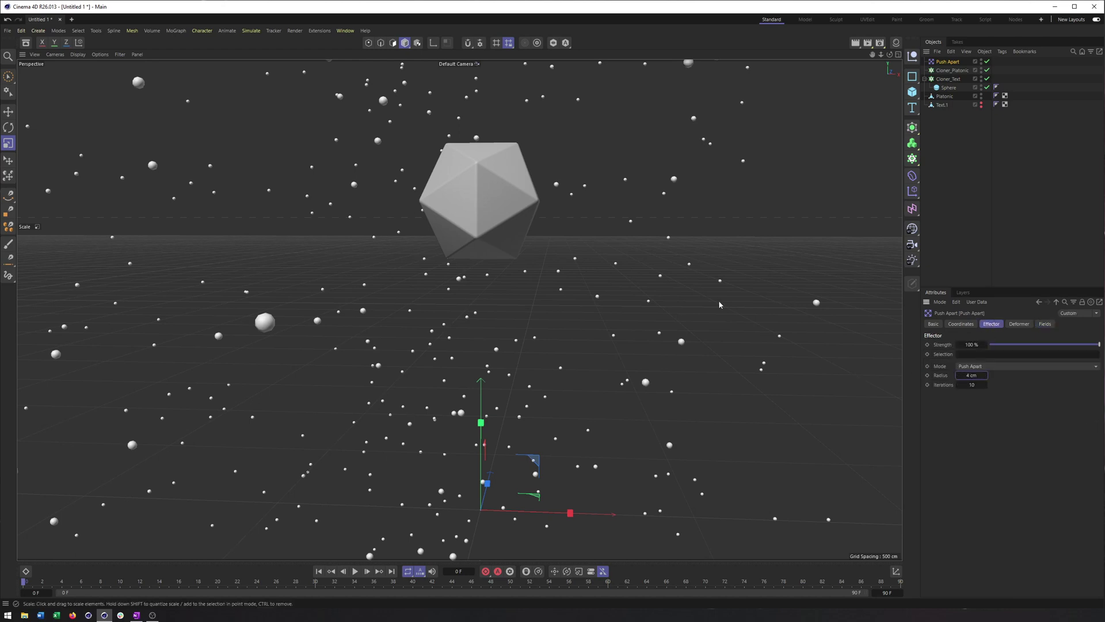
{"action": "left_click_drag", "start_coordinate": [480, 387], "coordinate": [484, 342], "text": "alt"}
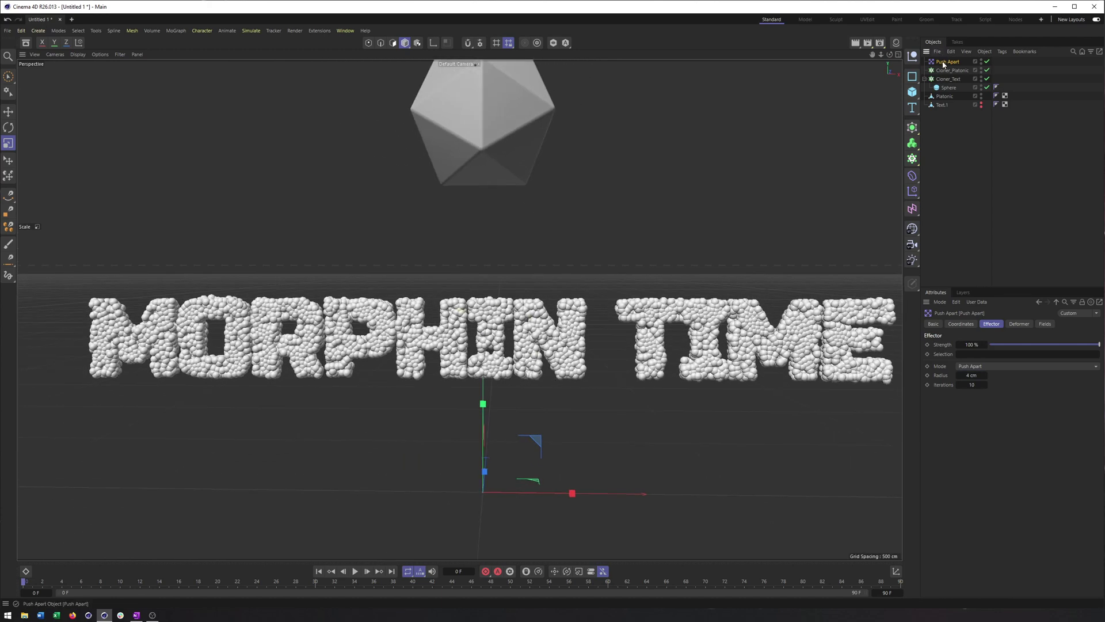
{"action": "key", "text": "Delete"}
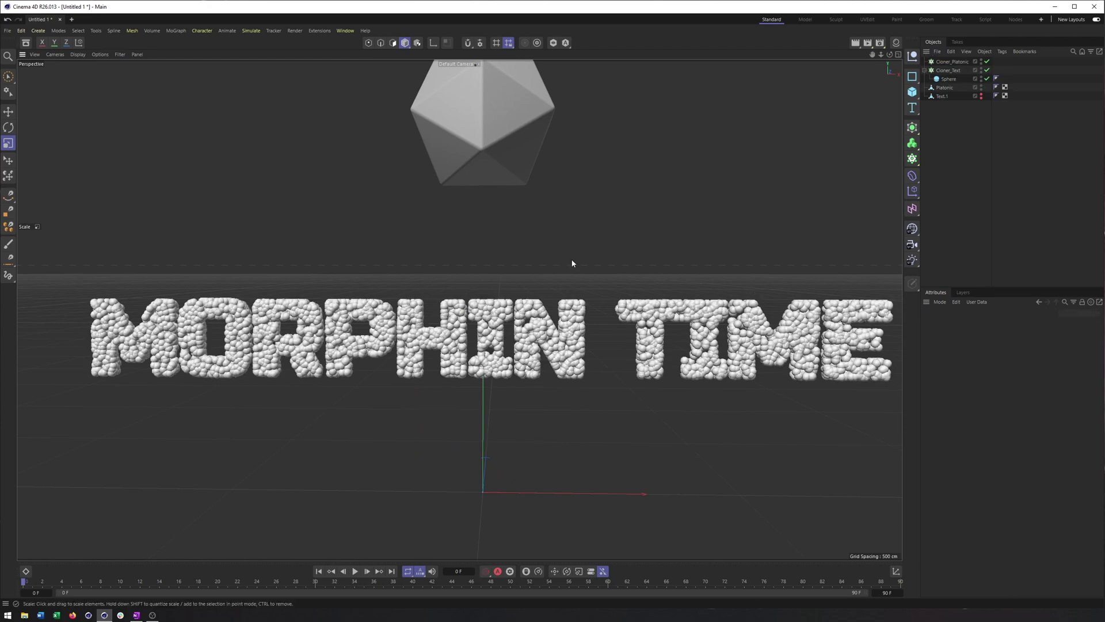
{"action": "middle_click_drag", "start_coordinate": [573, 263], "coordinate": [584, 292], "text": "alt"}
- Copy the Sphere into Cloner_Platonic as its clone
{"action": "scroll", "coordinate": [584, 292], "scroll_direction": "down", "scroll_amount": 2}
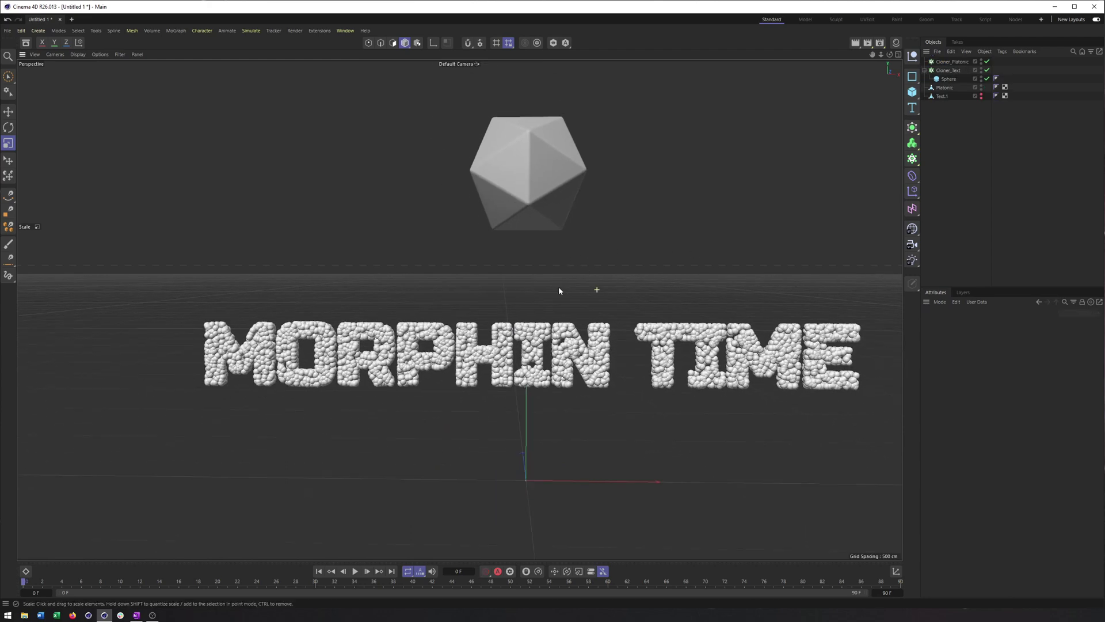
{"action": "left_click", "coordinate": [946, 82]}
{"action": "left_click_drag", "start_coordinate": [946, 82], "coordinate": [950, 63]}
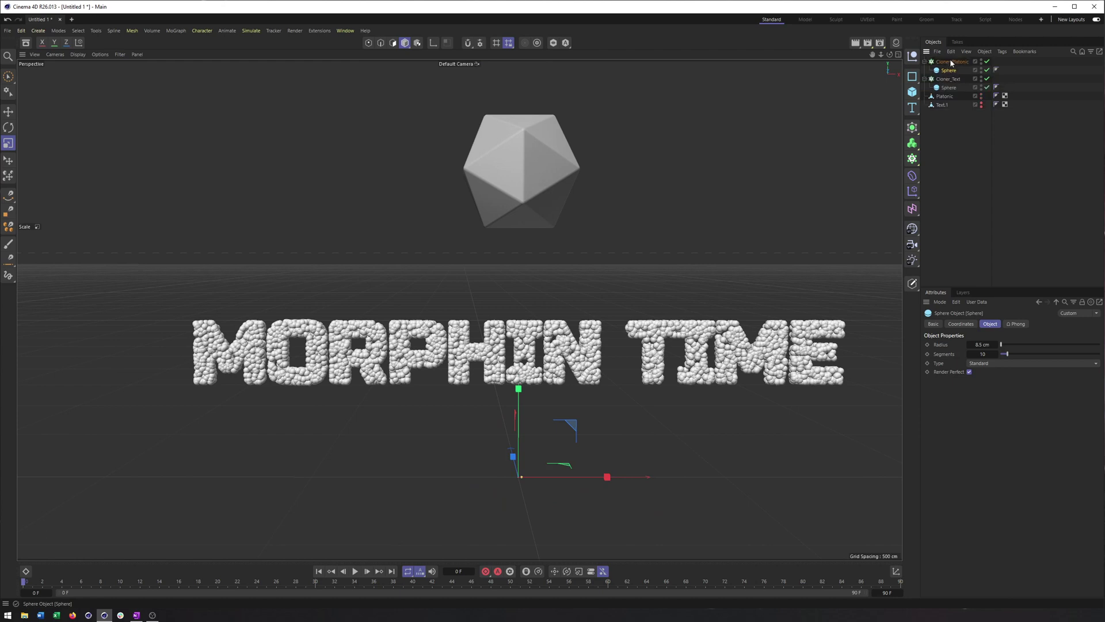
{"action": "left_click", "coordinate": [951, 62]}
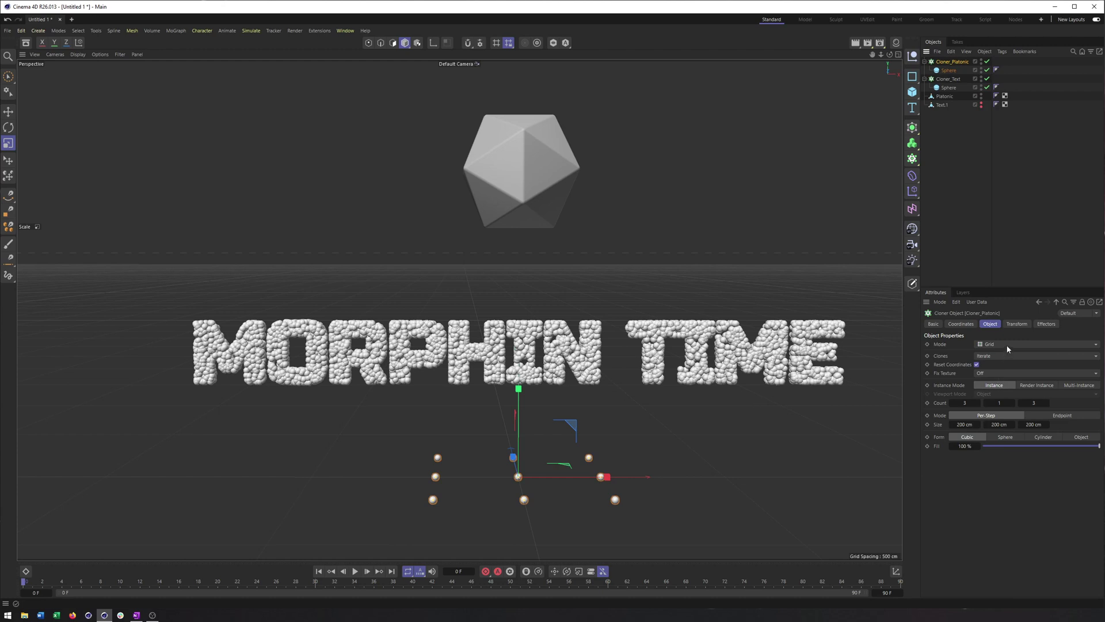
- Set Cloner_Platonic to Object mode on Platonic with a count of 5000
{"action": "left_click", "coordinate": [1007, 344]}
{"action": "left_click", "coordinate": [994, 354]}
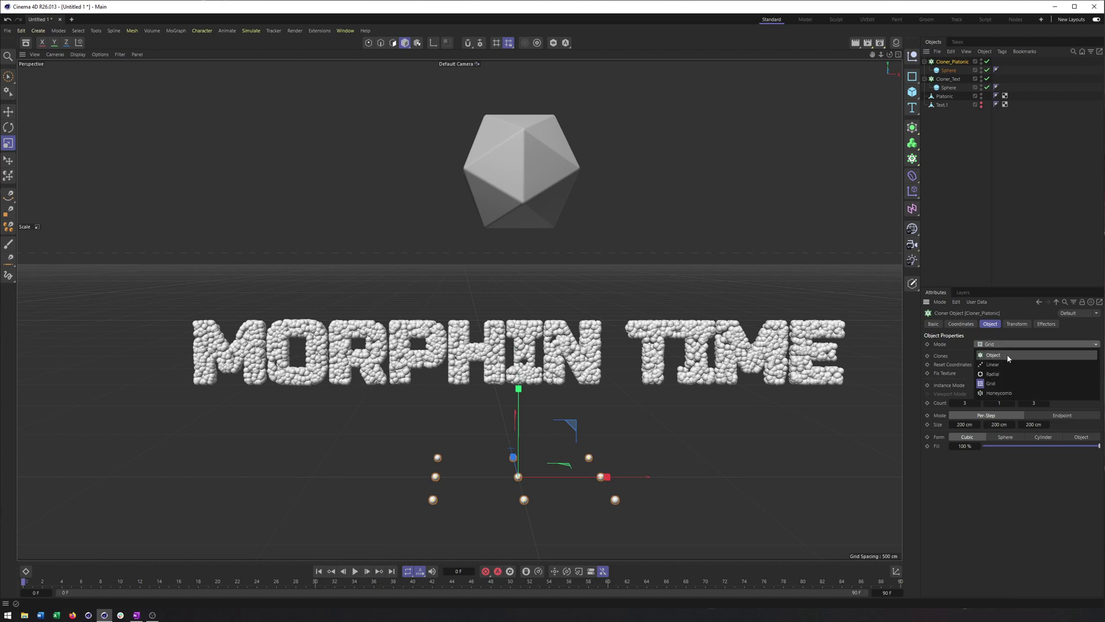
{"action": "left_click_drag", "start_coordinate": [945, 96], "coordinate": [997, 405]}
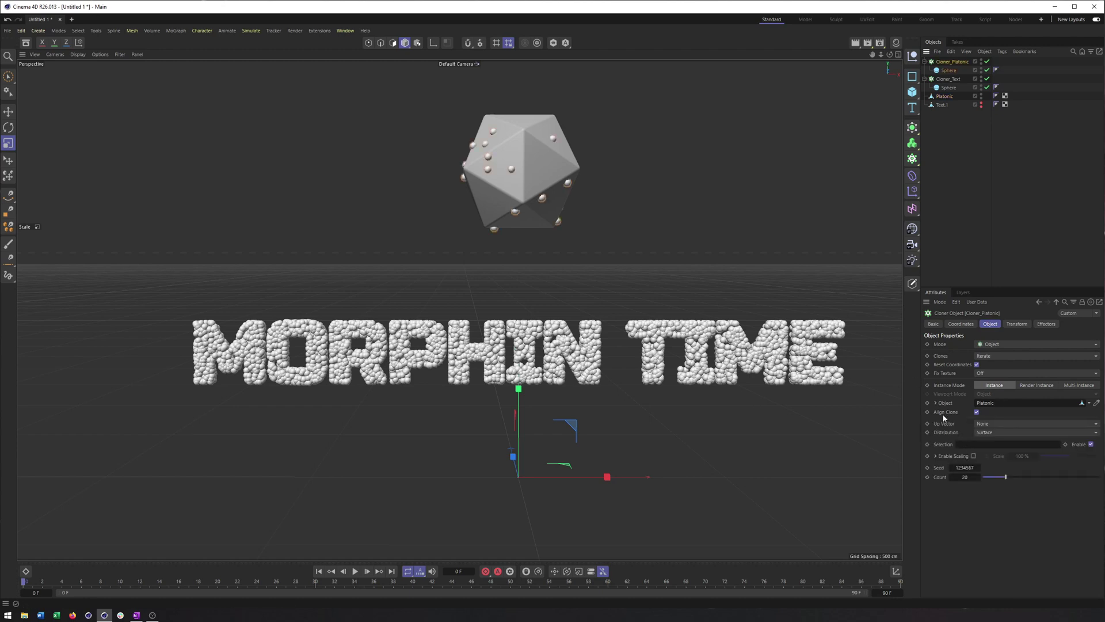
{"action": "left_click", "coordinate": [965, 477]}
{"action": "type", "text": "5000"}
{"action": "key", "text": "Return"}
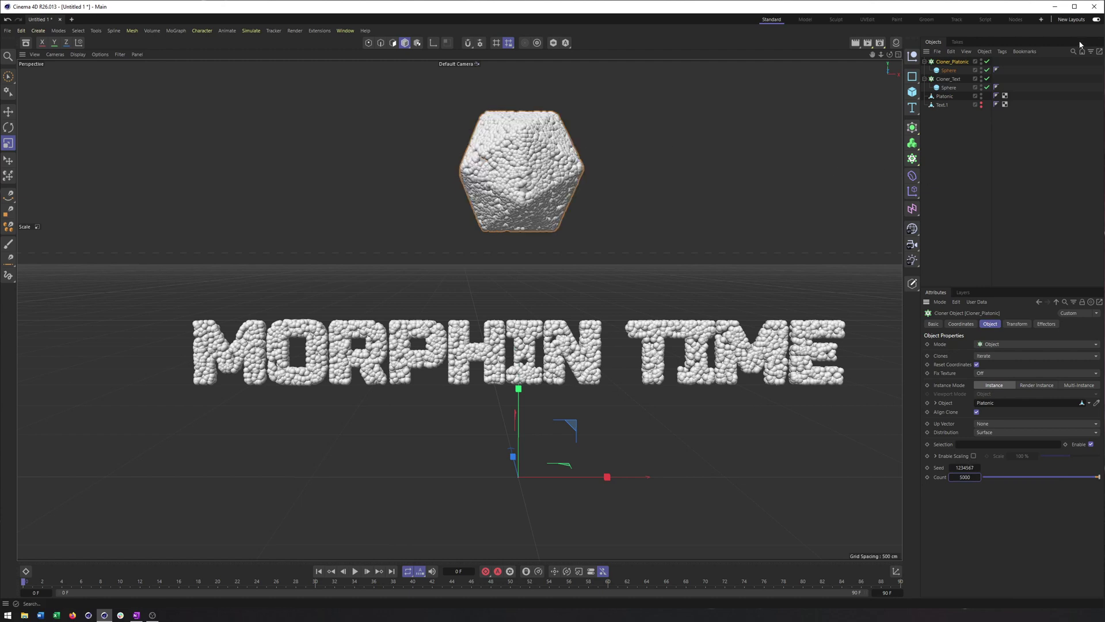
- Review Cloner_Text's settings and collapse both cloners in the Objects list
{"action": "left_click", "coordinate": [948, 78]}
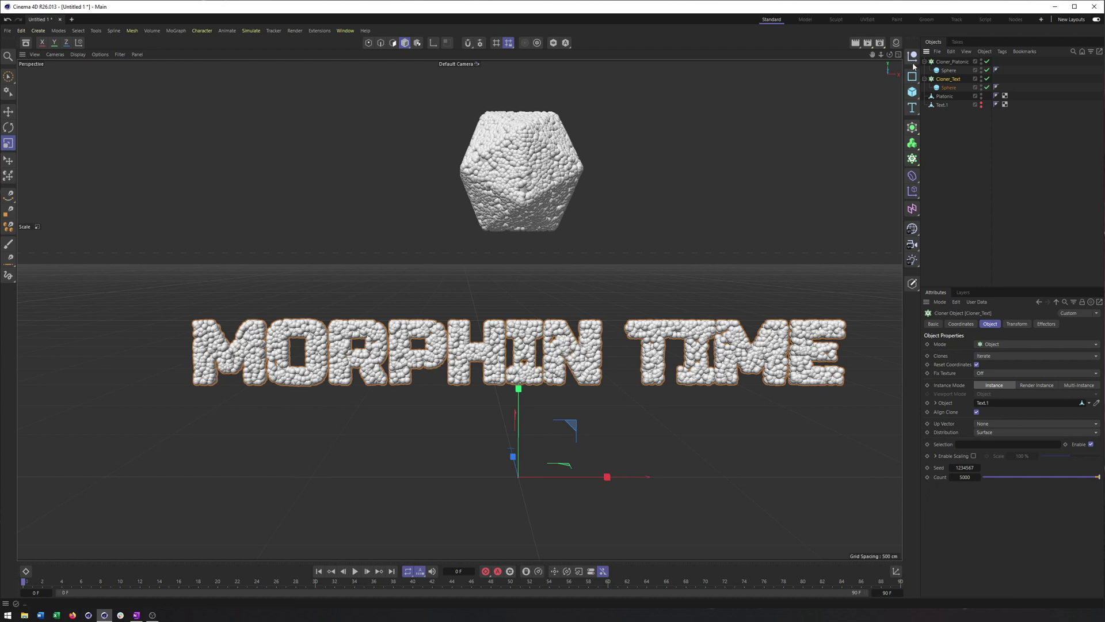
{"action": "left_click", "coordinate": [925, 79]}
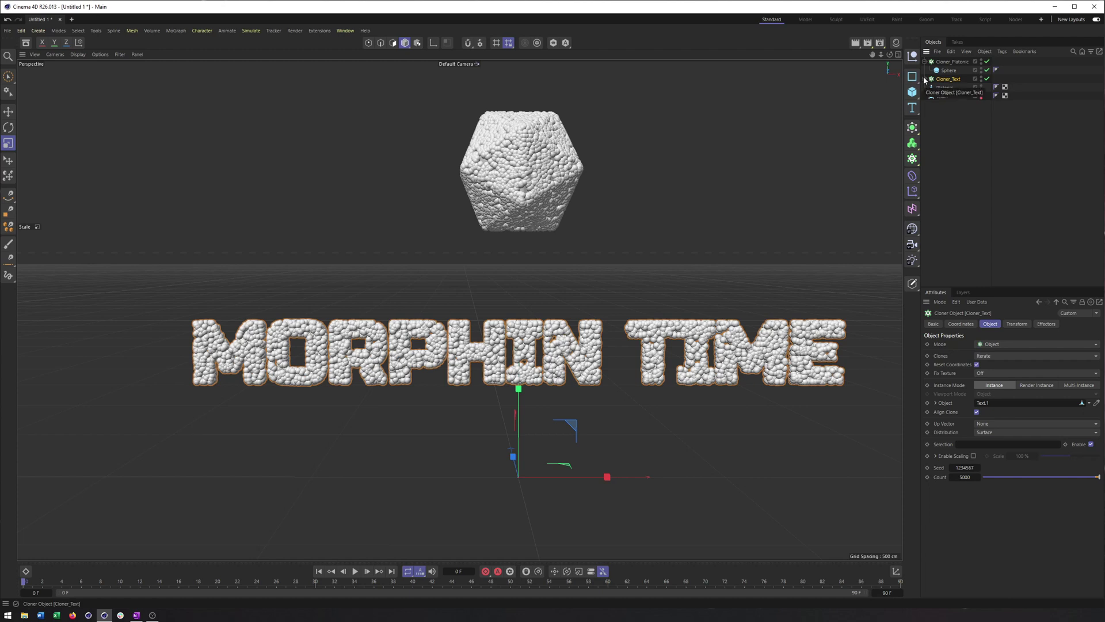
{"action": "left_click", "coordinate": [925, 62]}
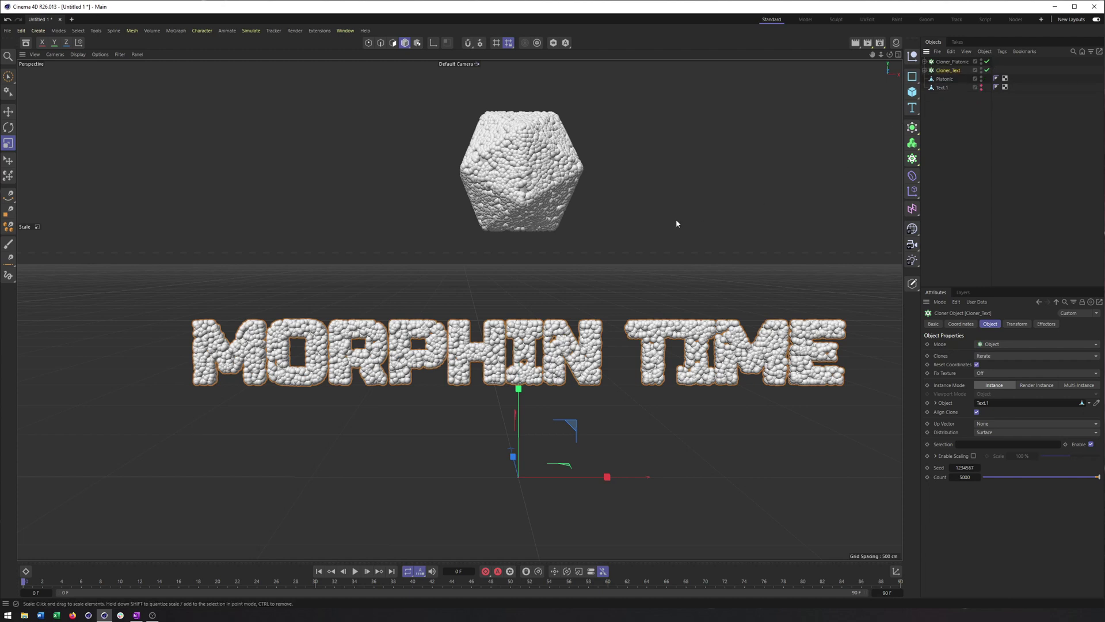
- Orbit slightly and switch between Cloner_Platonic and Cloner_Text to compare their settings
{"action": "mouse_move", "coordinate": [661, 259]}
{"action": "left_mouse_down", "text": "alt"}
{"action": "mouse_move", "coordinate": [633, 263]}
{"action": "mouse_move", "coordinate": [649, 258]}
{"action": "left_mouse_up", "text": "alt"}
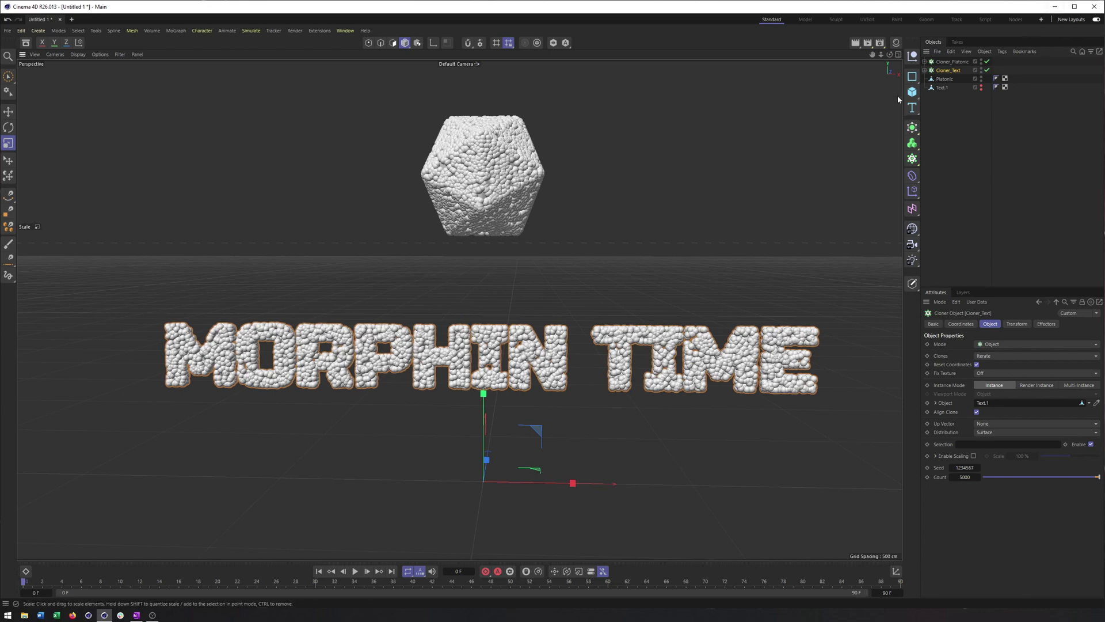
{"action": "left_click", "coordinate": [952, 62]}
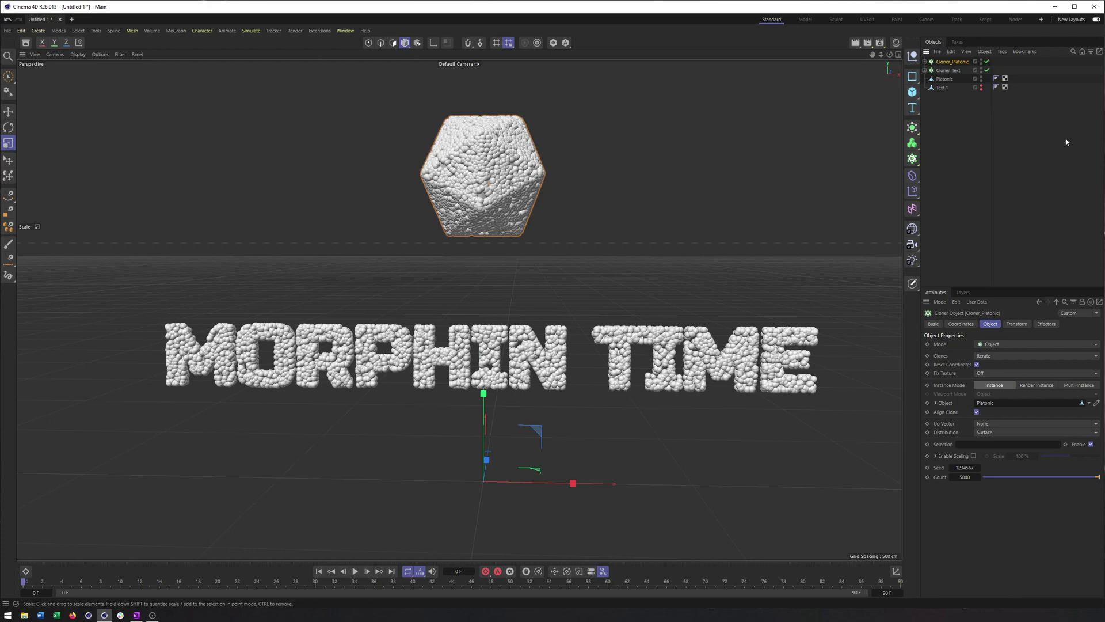
{"action": "left_click", "coordinate": [948, 69]}
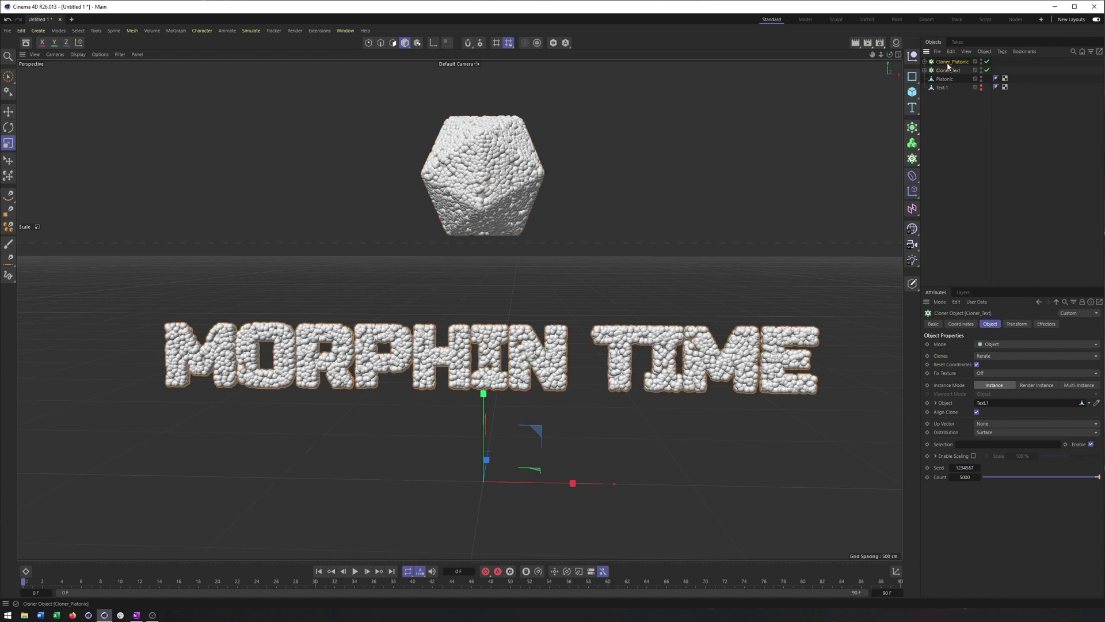
{"action": "left_click", "coordinate": [949, 63]}
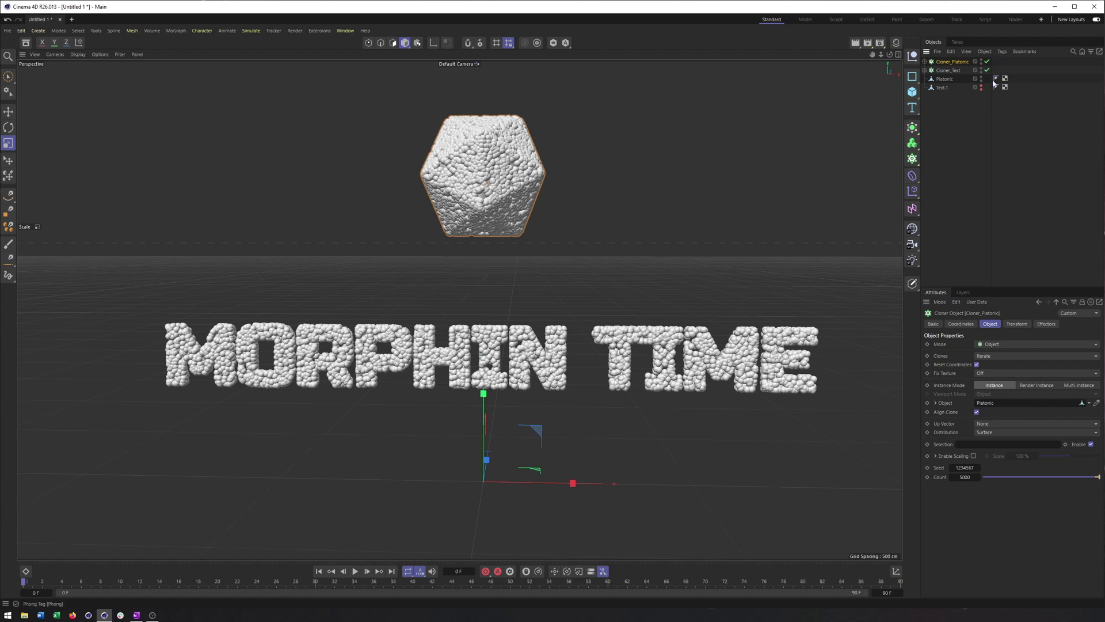
{"action": "left_click", "coordinate": [958, 71]}
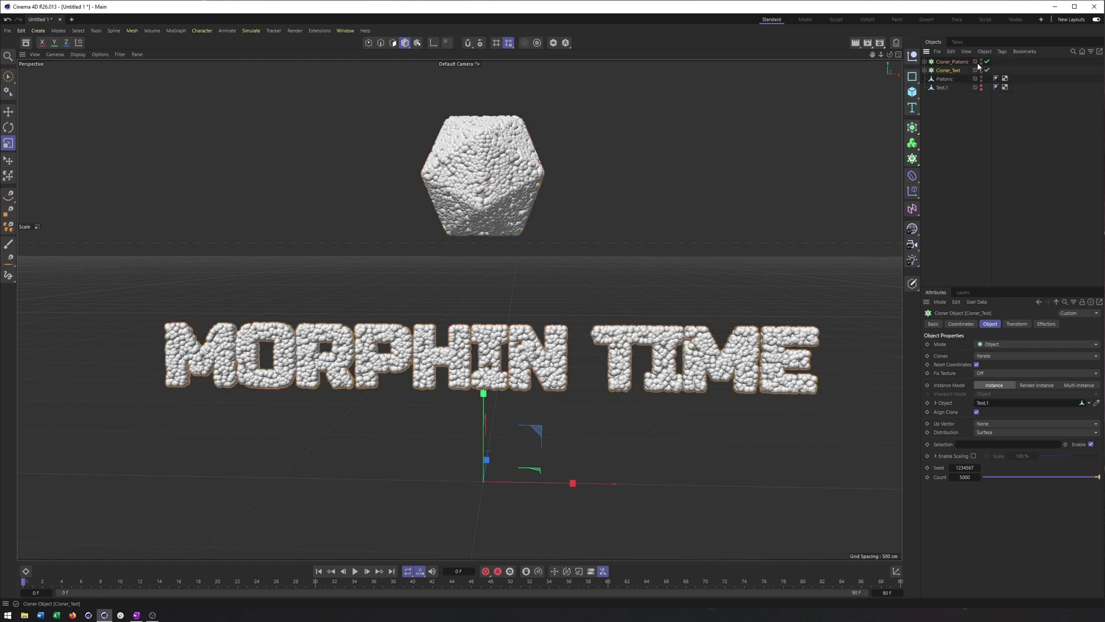
{"action": "left_click", "coordinate": [915, 194]}
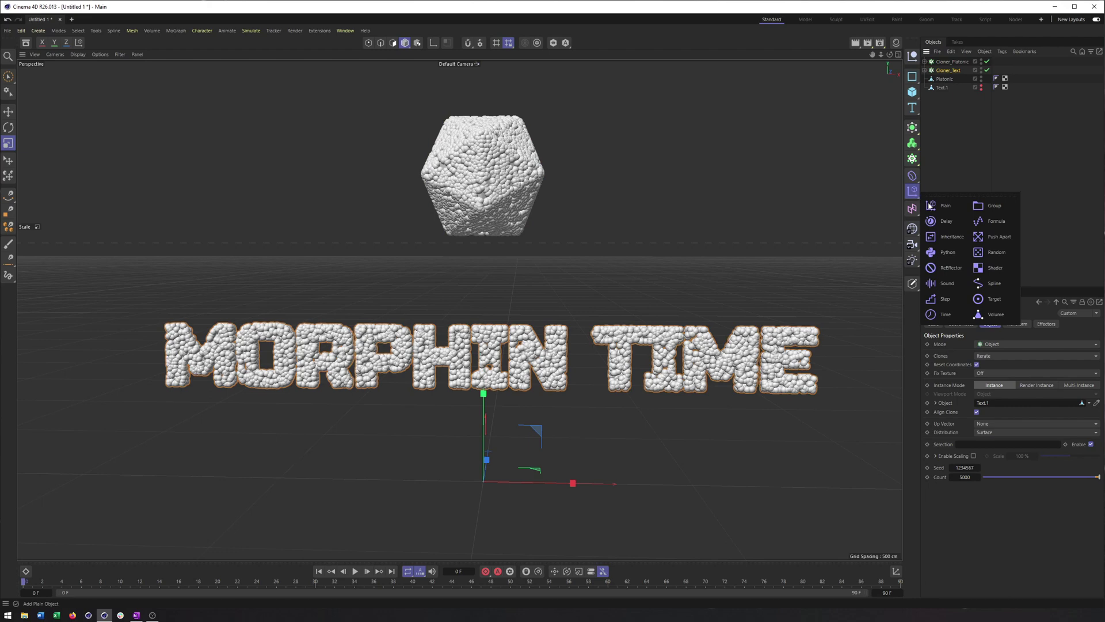
- Add an Inheritance effector and list it in Cloner_Text's Effectors tab
{"action": "left_click", "coordinate": [945, 237]}
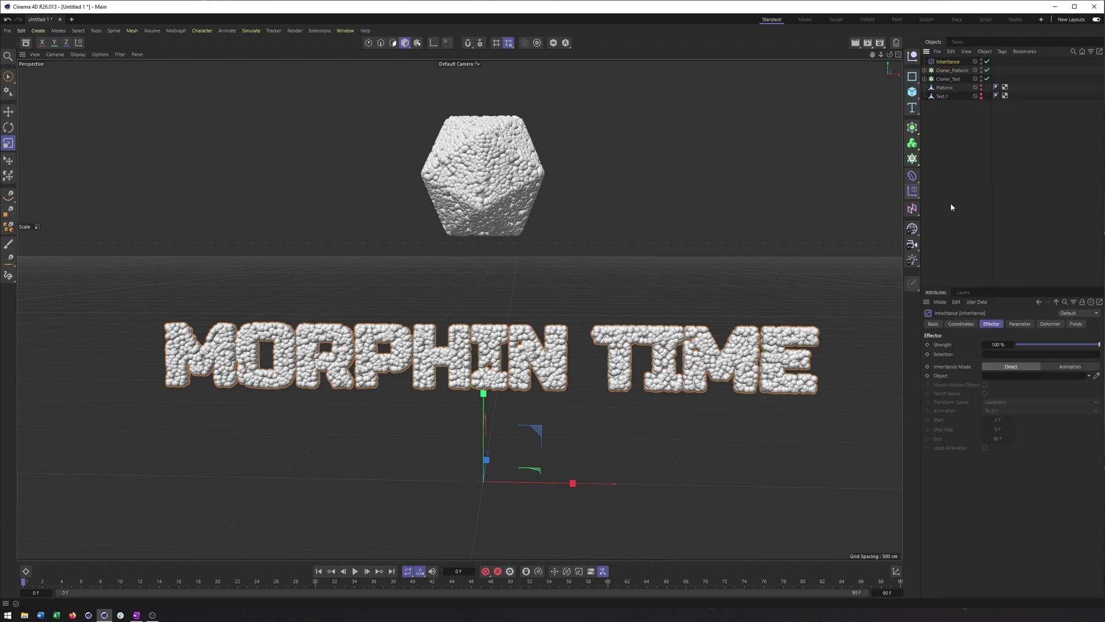
{"action": "left_click", "coordinate": [944, 79]}
{"action": "left_click", "coordinate": [1046, 323]}
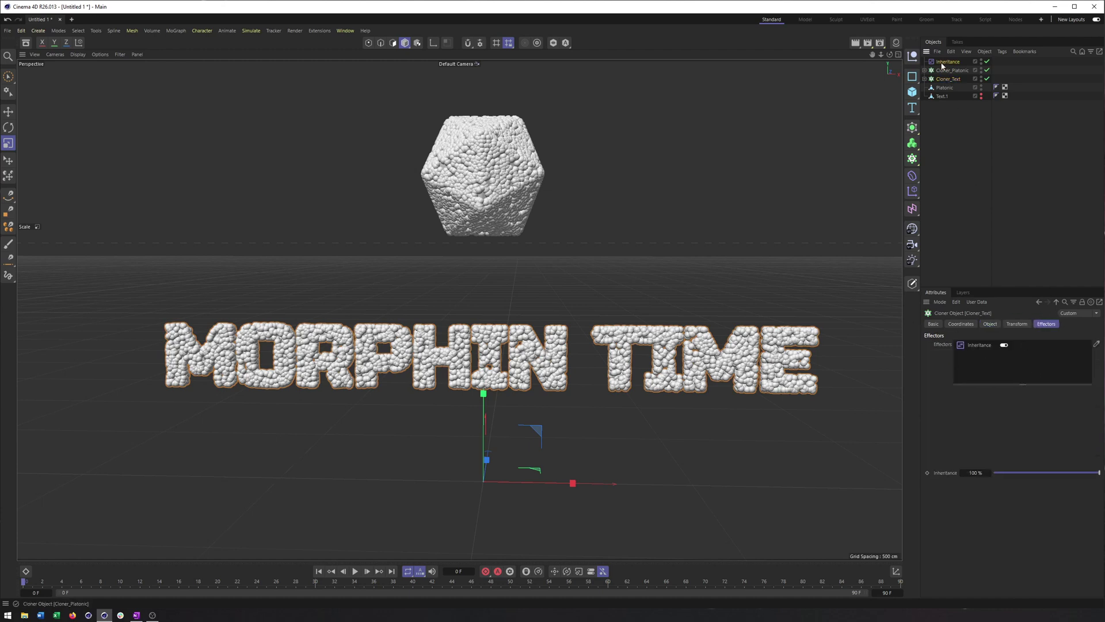
{"action": "left_click_drag", "start_coordinate": [948, 62], "coordinate": [996, 346]}
{"action": "left_click", "coordinate": [952, 70]}
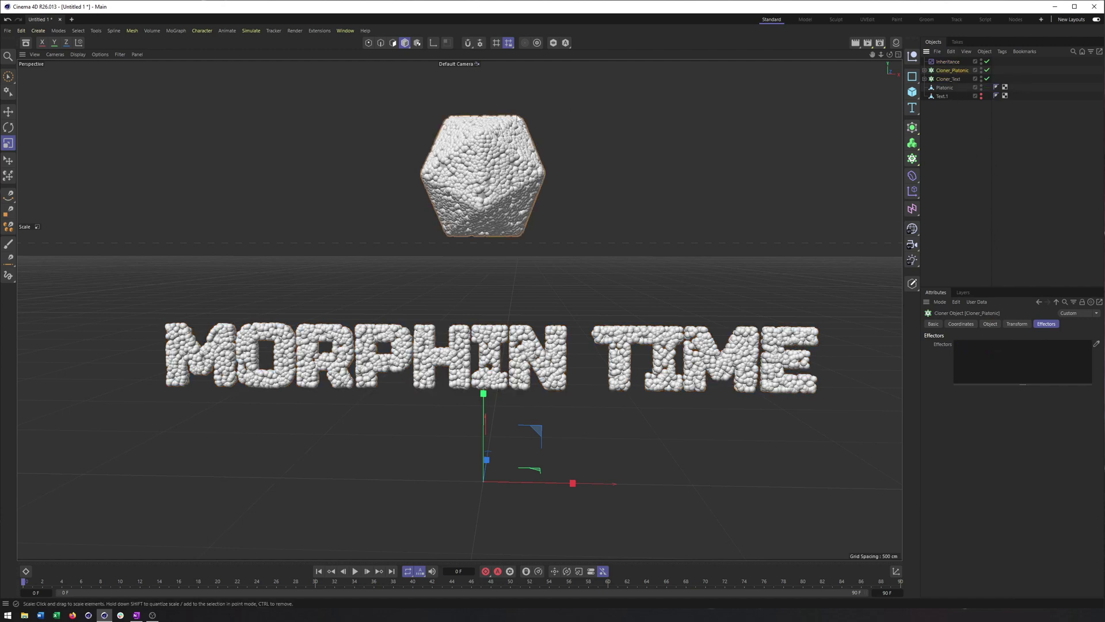
- Restrict Inheritance to position only and set its Object to Cloner_Platonic
{"action": "left_click", "coordinate": [953, 63]}
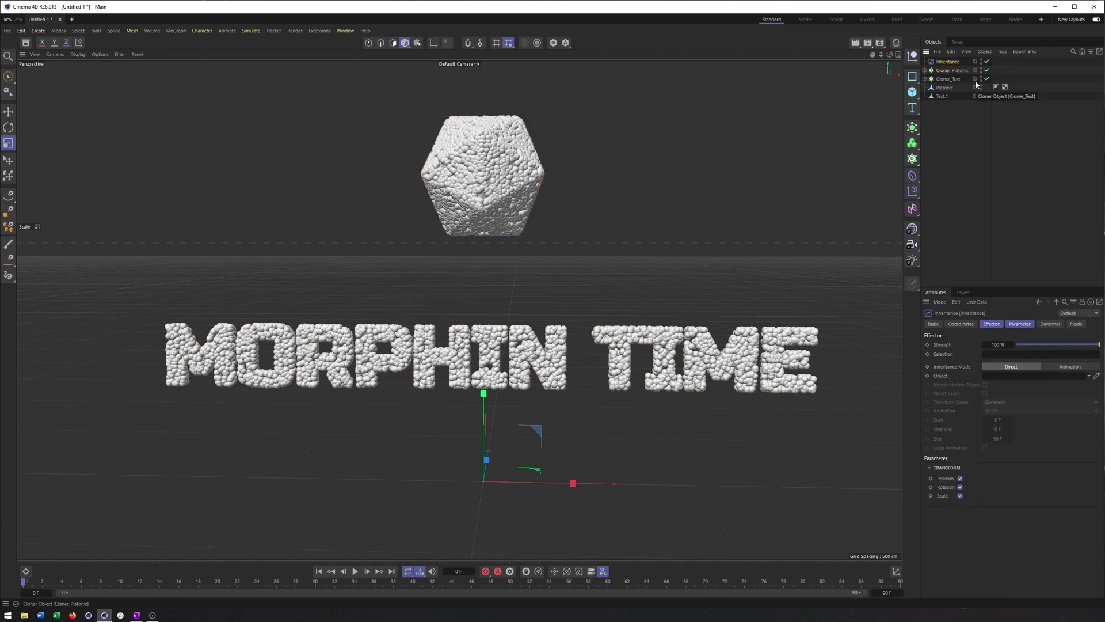
{"action": "left_click", "coordinate": [1013, 326]}
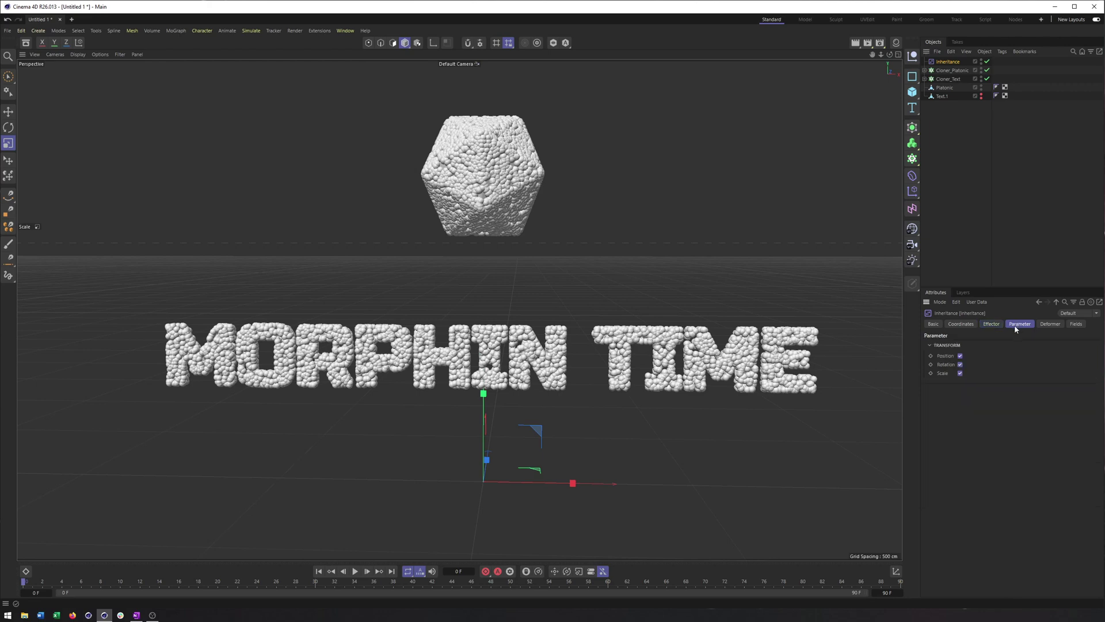
{"action": "left_click", "coordinate": [960, 365]}
{"action": "left_click", "coordinate": [991, 324]}
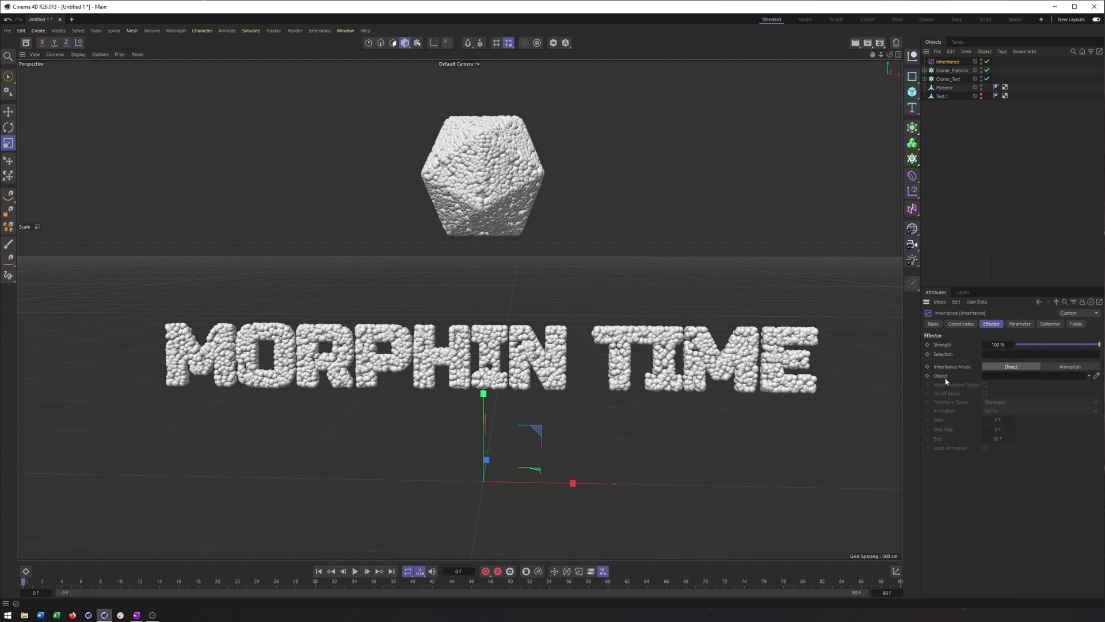
{"action": "left_click", "coordinate": [948, 78]}
{"action": "left_click", "coordinate": [1054, 324]}
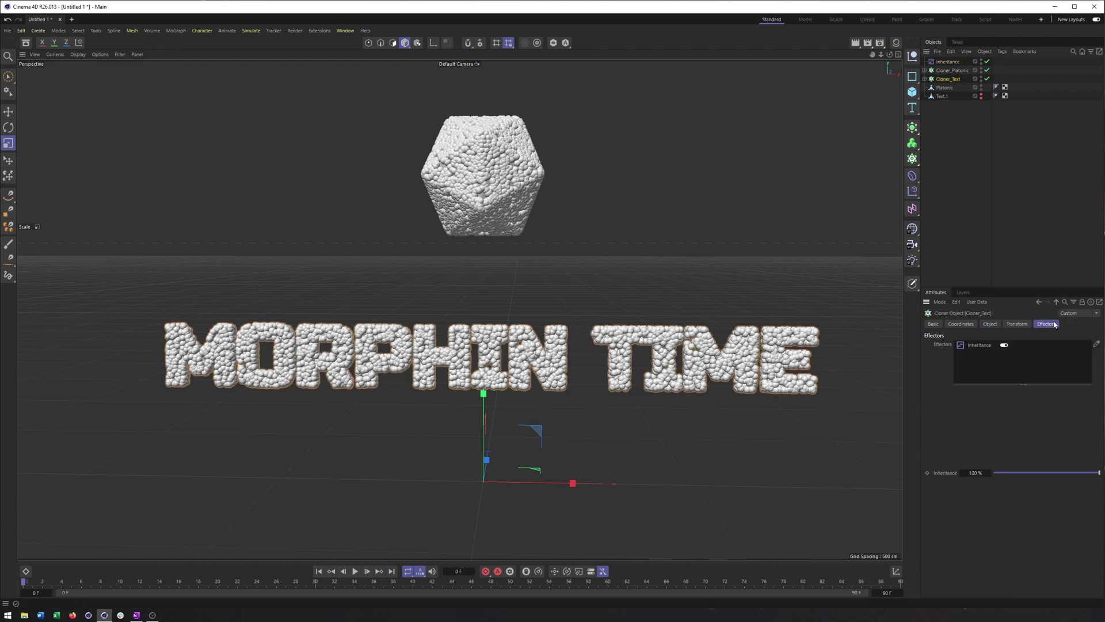
{"action": "left_click", "coordinate": [948, 61]}
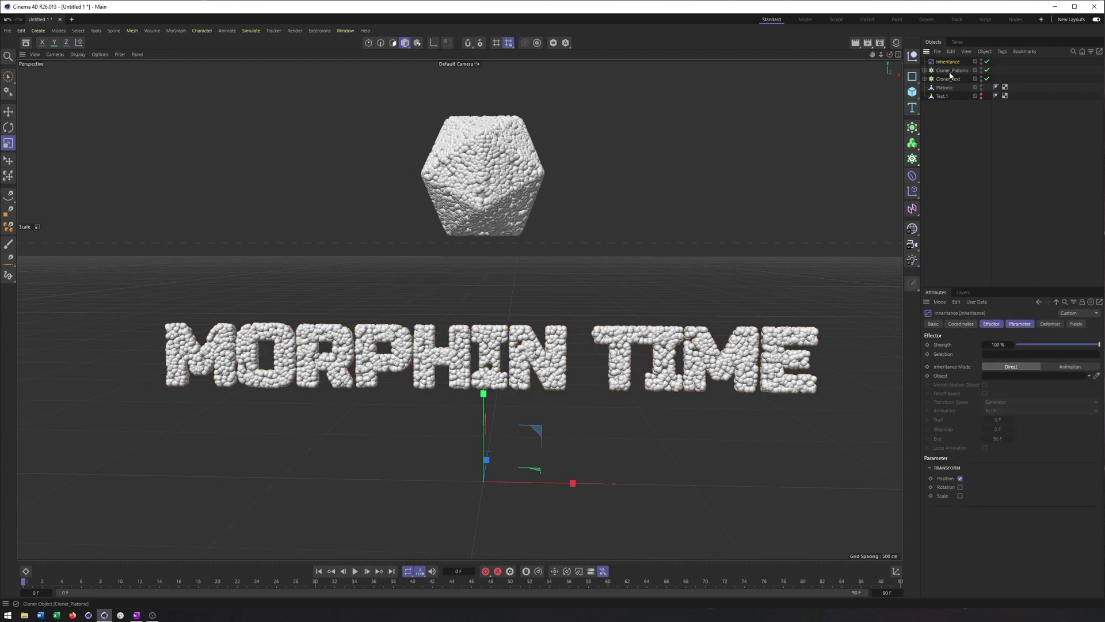
{"action": "left_click_drag", "start_coordinate": [952, 71], "coordinate": [1001, 376]}
- Test Inheritance at 33% strength, then hide Cloner_Platonic and Platonic in the editor
{"action": "left_click", "coordinate": [985, 385]}
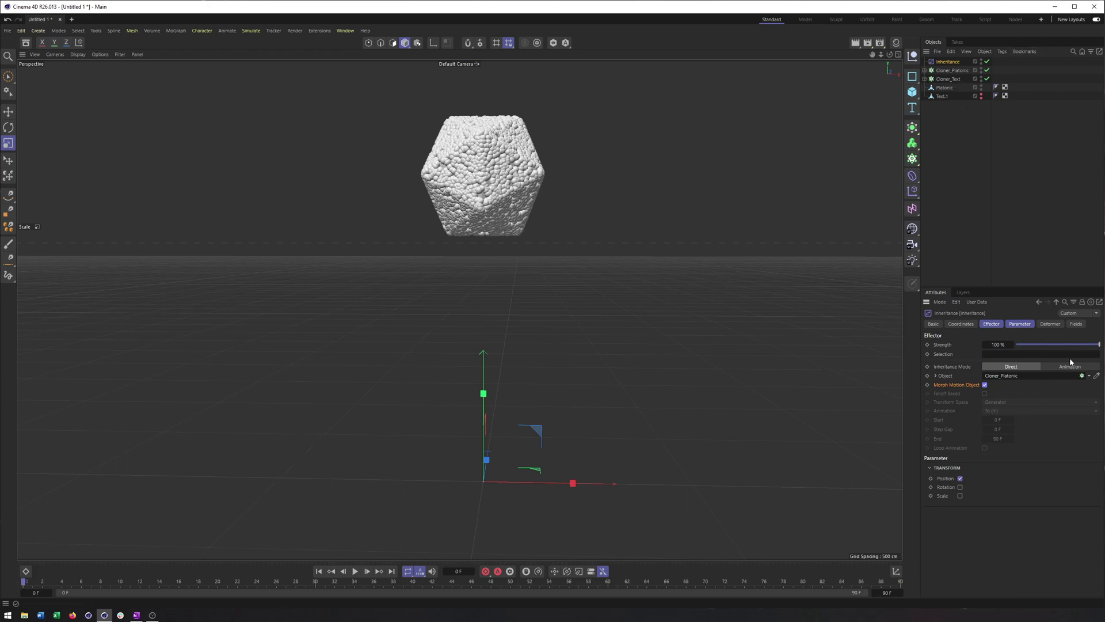
{"action": "left_click_drag", "start_coordinate": [1092, 344], "coordinate": [985, 359]}
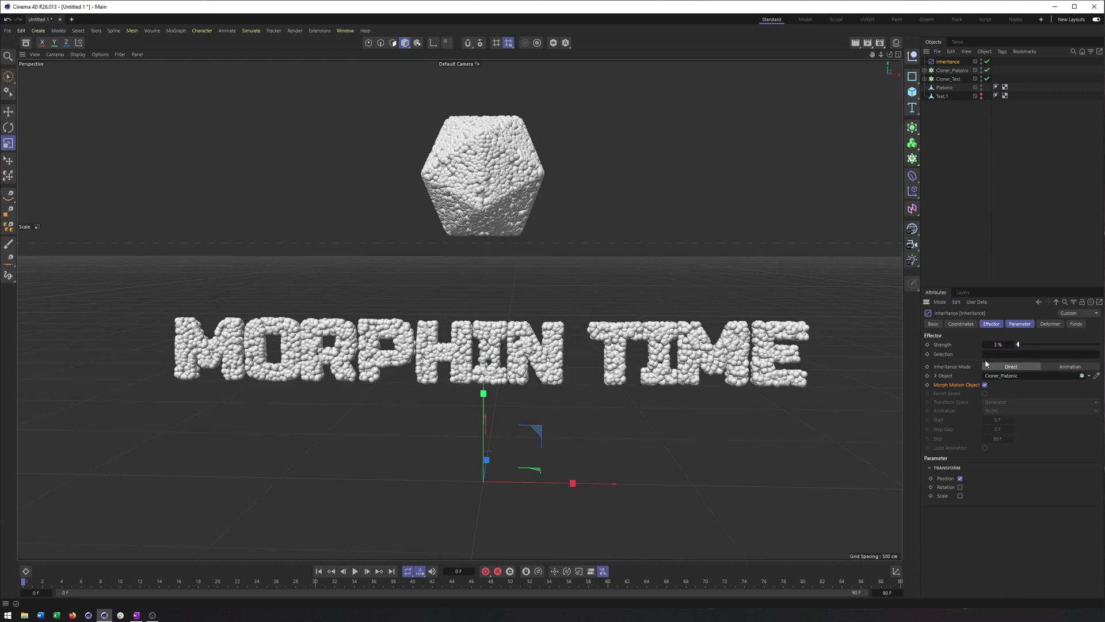
{"action": "left_click", "coordinate": [956, 71]}
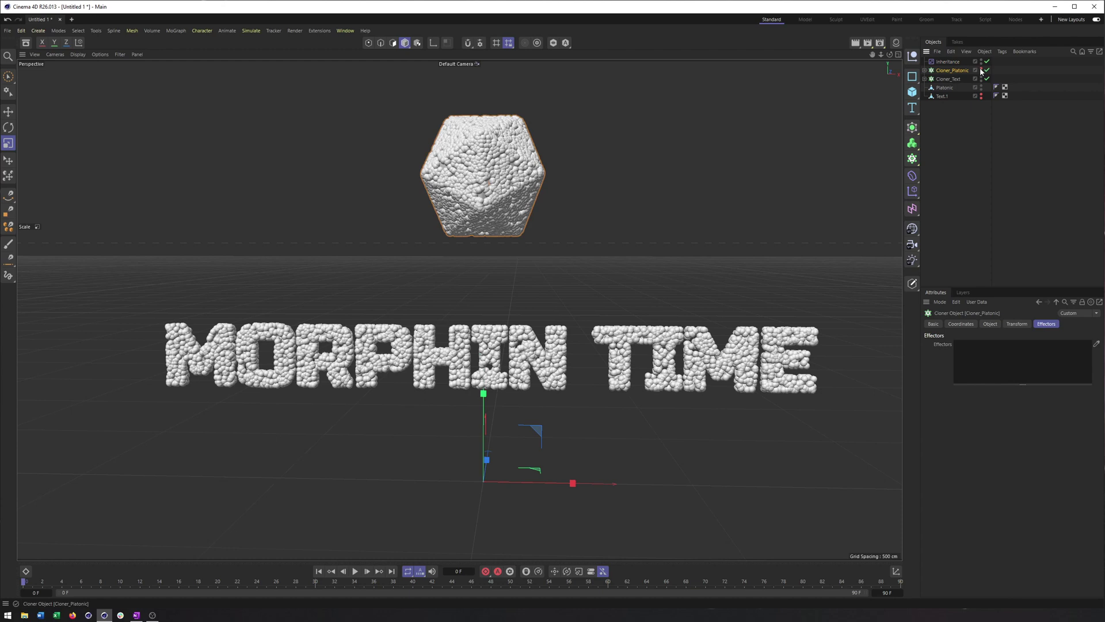
{"action": "left_click", "coordinate": [982, 69]}
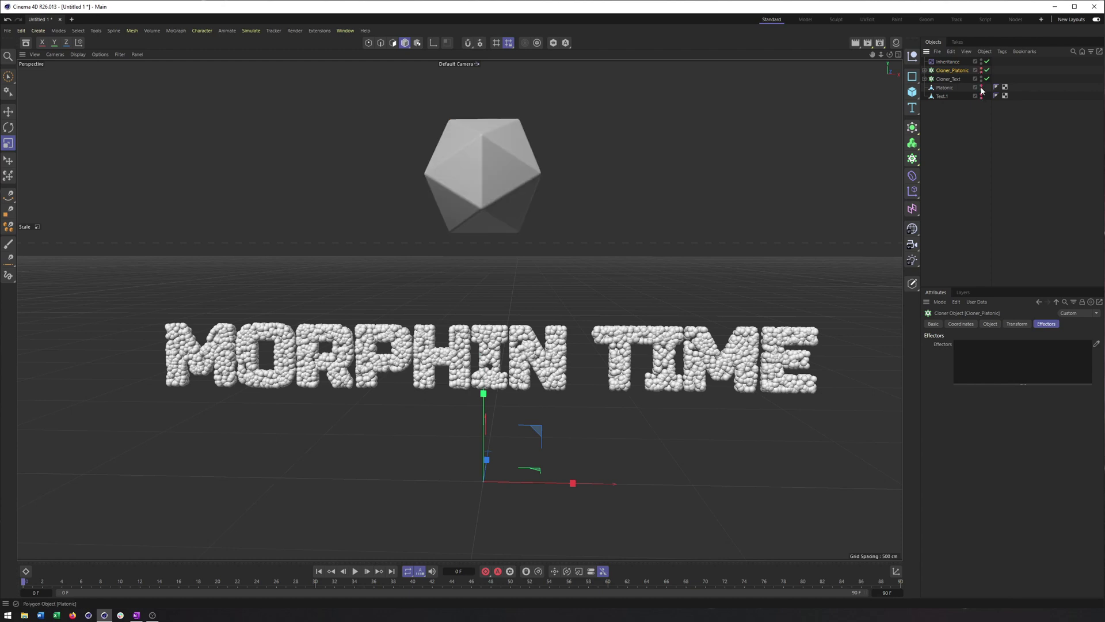
{"action": "left_click", "coordinate": [982, 87]}
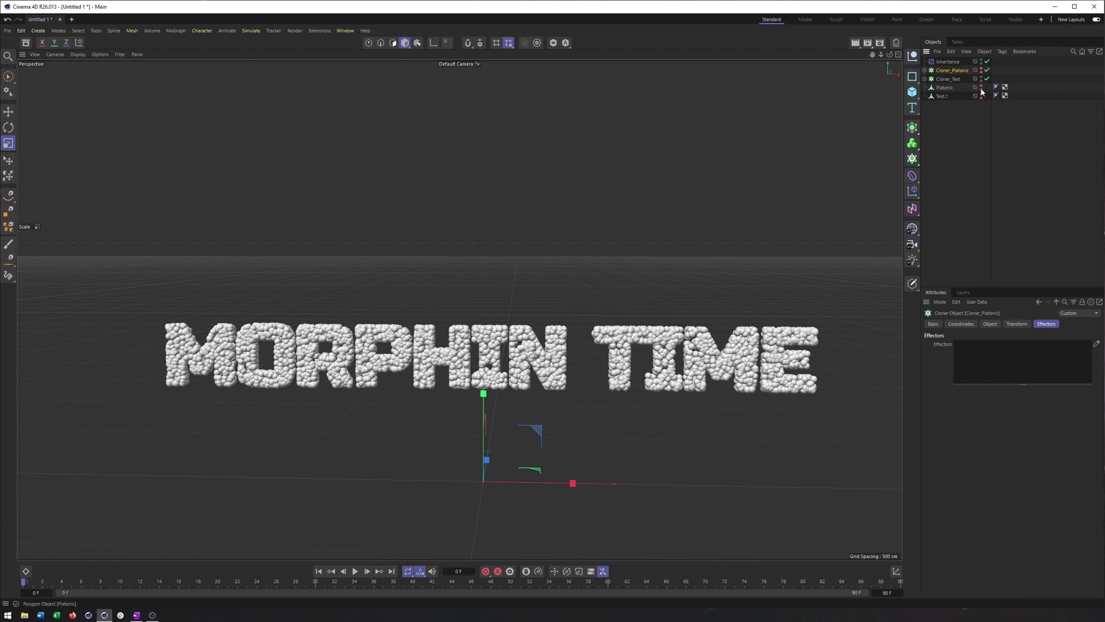
- Raise Inheritance strength to 100% and orbit to inspect the morphed icosahedron
{"action": "left_click", "coordinate": [953, 62]}
{"action": "left_click_drag", "start_coordinate": [1021, 344], "coordinate": [1098, 346]}
{"action": "left_click_drag", "start_coordinate": [438, 323], "coordinate": [605, 107], "text": "alt"}
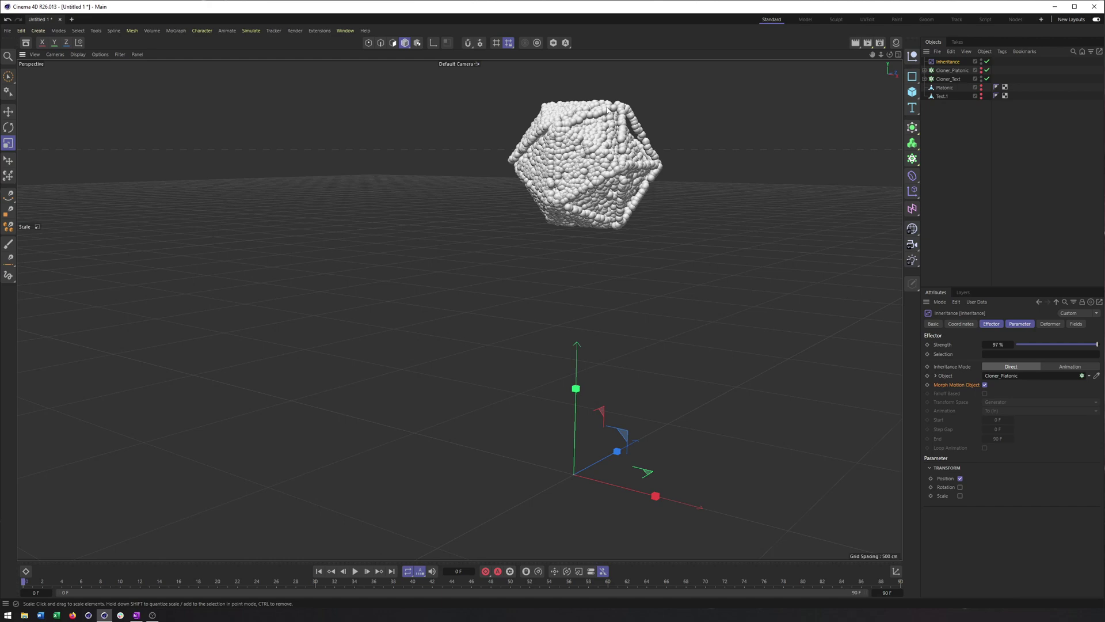
{"action": "left_click_drag", "start_coordinate": [603, 215], "coordinate": [632, 207], "text": "alt"}
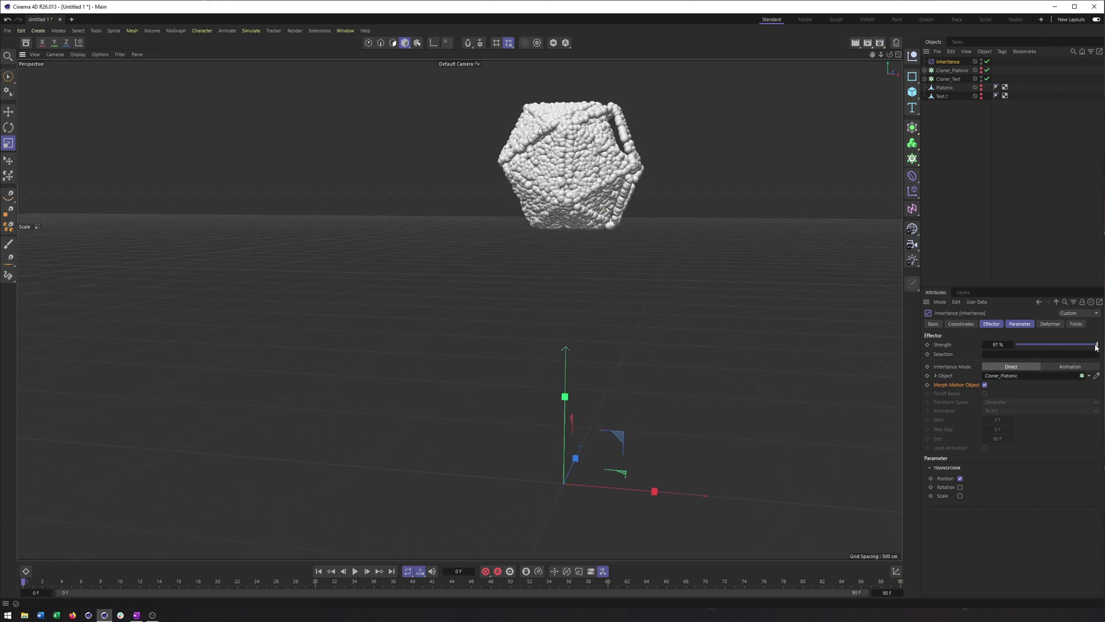
{"action": "mouse_move", "coordinate": [1096, 347]}
{"action": "left_mouse_down"}
{"action": "mouse_move", "coordinate": [1048, 346]}
{"action": "mouse_move", "coordinate": [1100, 345]}
{"action": "left_mouse_up"}
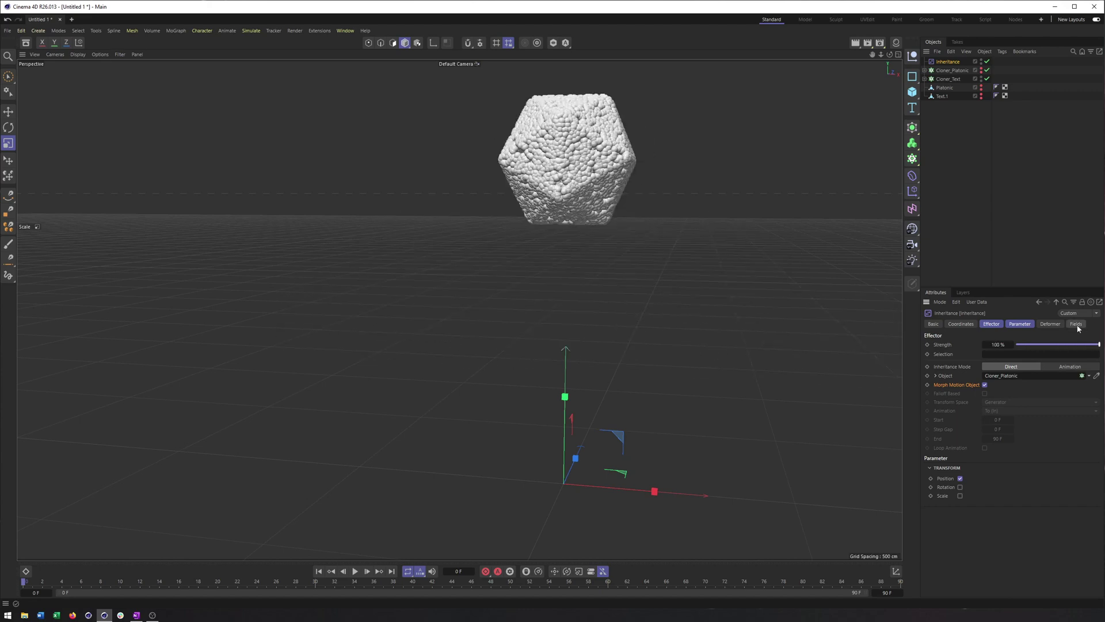
- Add a Linear Field to Inheritance and slide it along X to stream clones from text to platonic
{"action": "left_click", "coordinate": [1074, 324]}
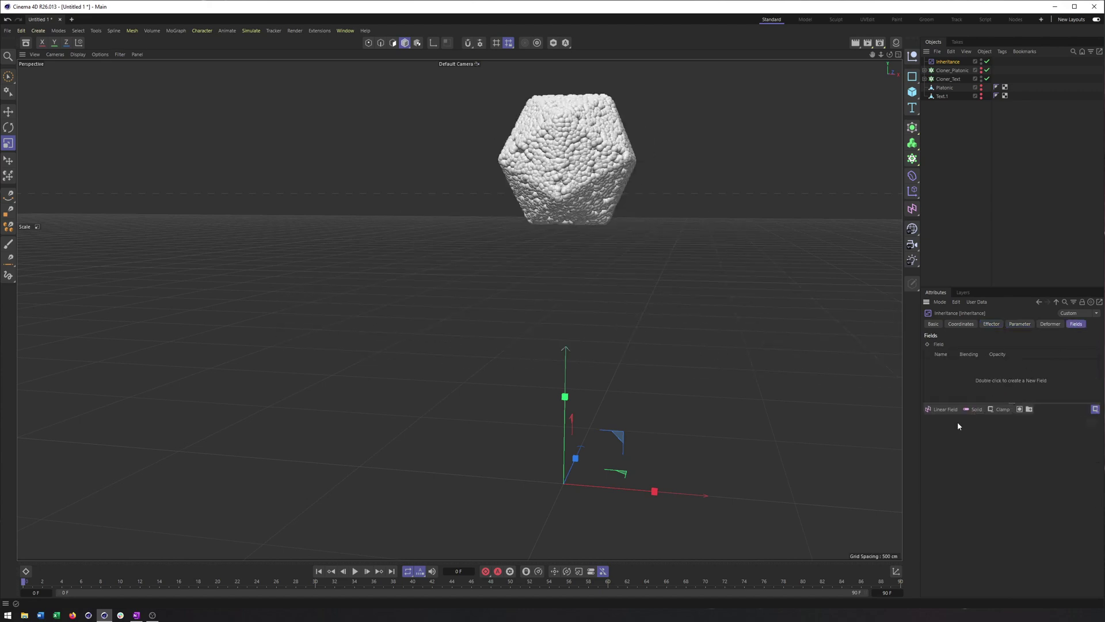
{"action": "left_click", "coordinate": [945, 409]}
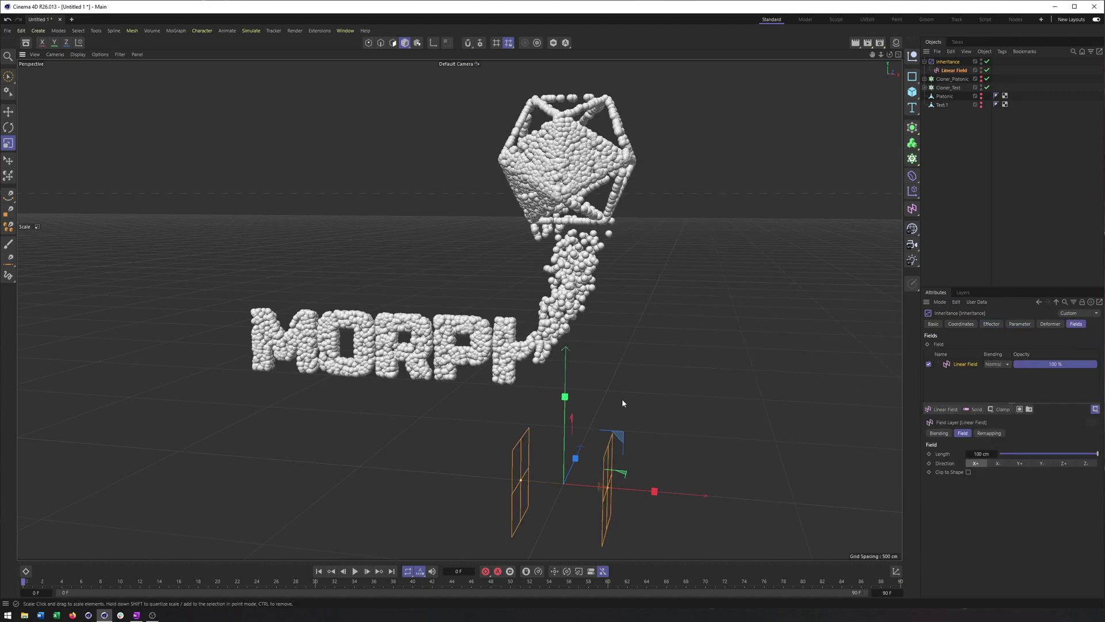
{"action": "key", "text": "e"}
{"action": "left_click_drag", "start_coordinate": [649, 487], "coordinate": [344, 395]}
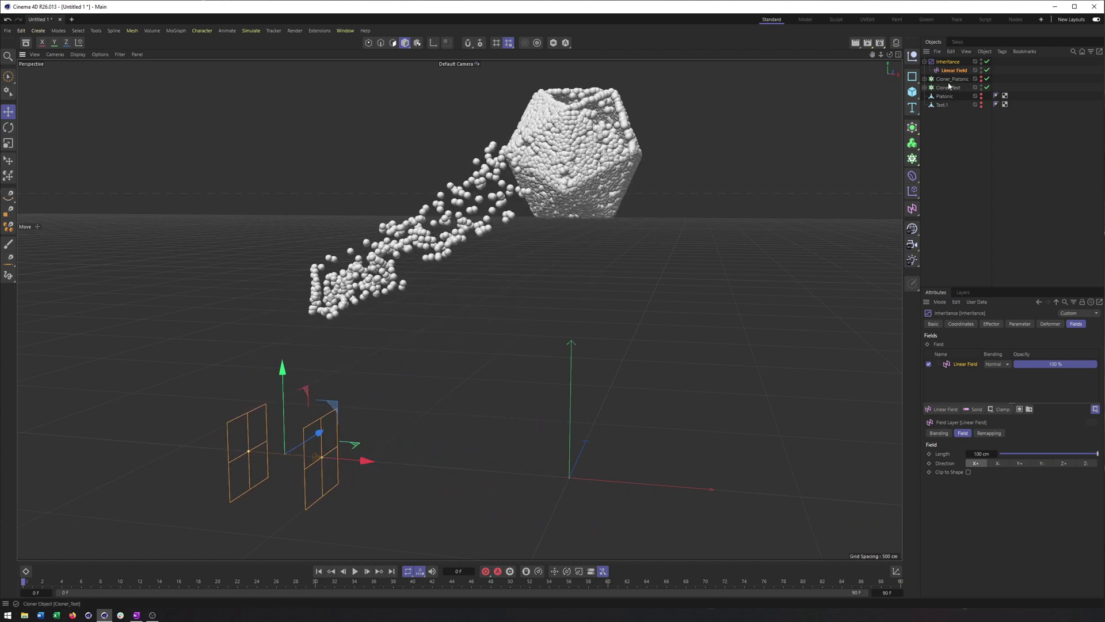
- Delete the Inheritance effector together with its Linear Field
{"action": "left_click", "coordinate": [950, 80]}
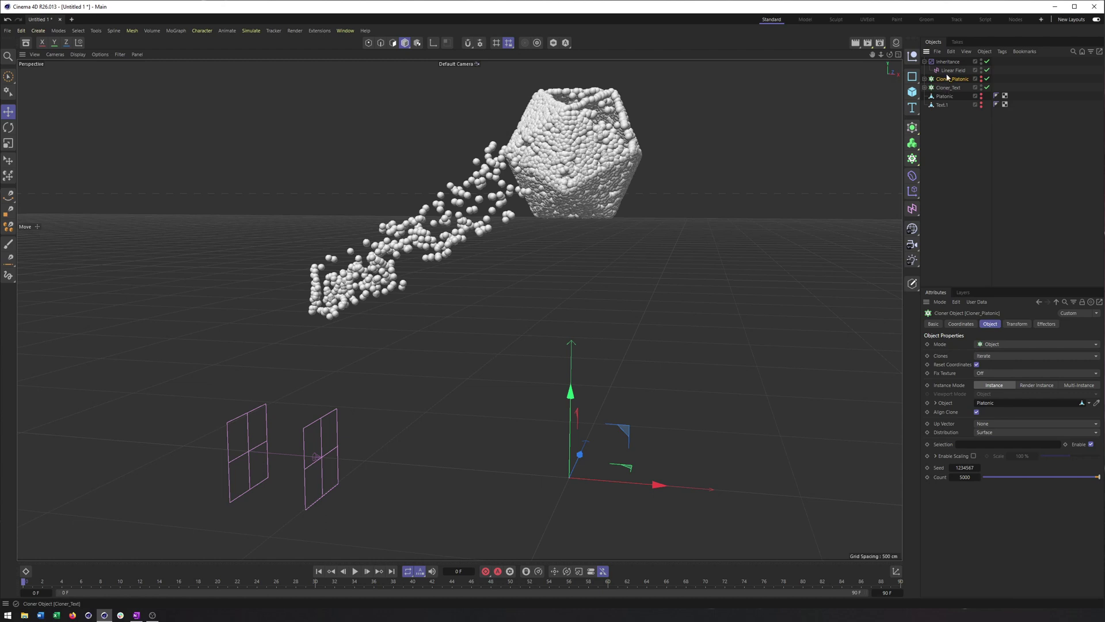
{"action": "left_click", "coordinate": [949, 62]}
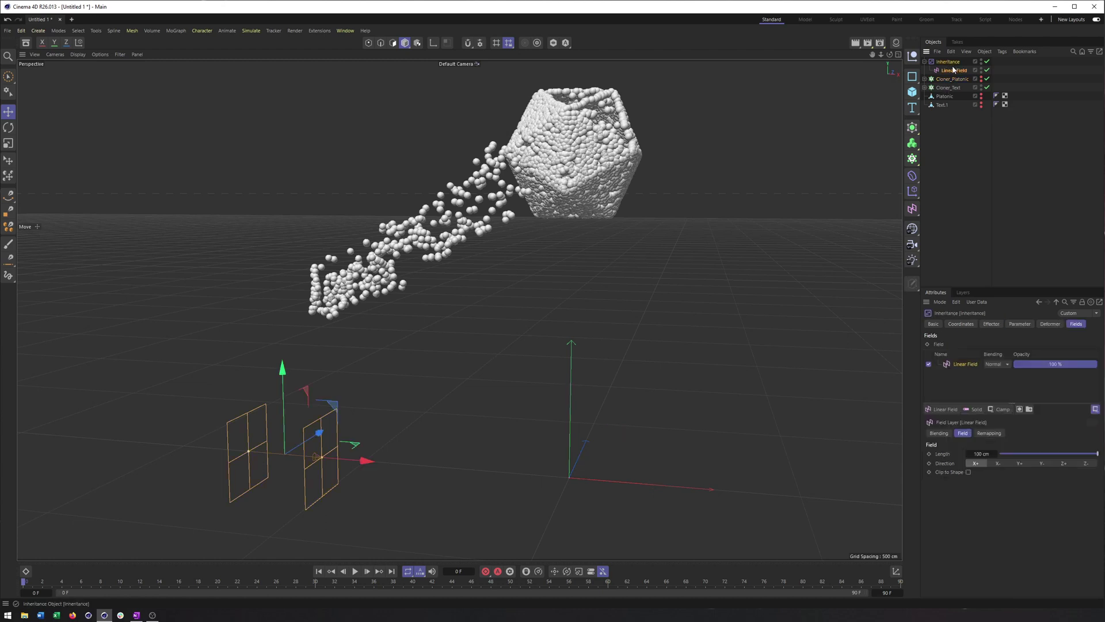
{"action": "left_click", "coordinate": [951, 63]}
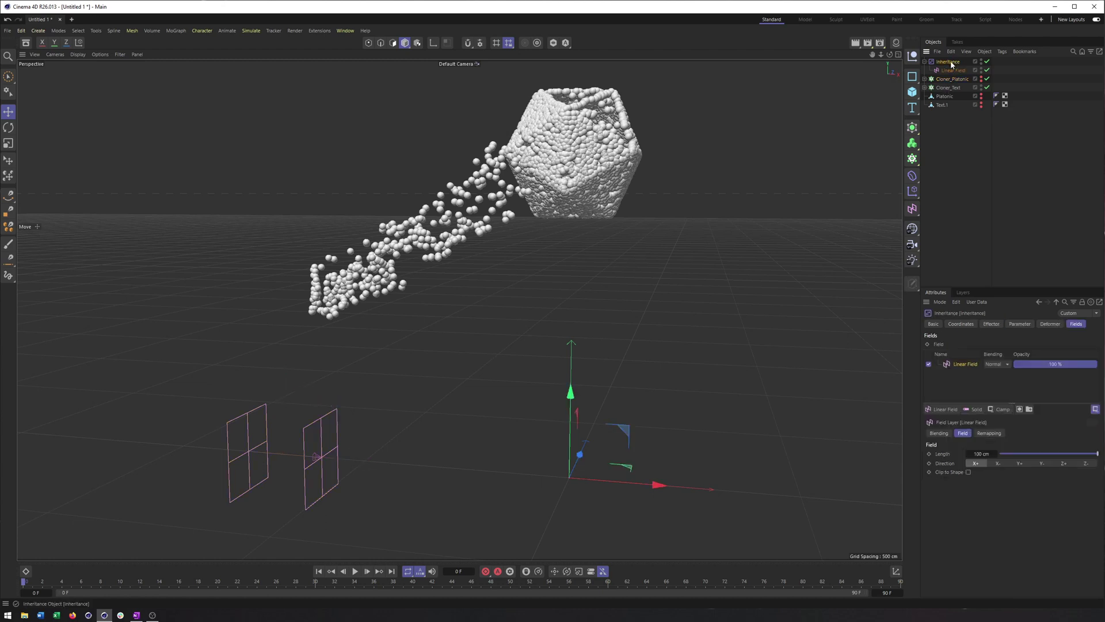
{"action": "key", "text": "Delete"}
- Show Cloner_Platonic again and add a new Inheritance effector to it
{"action": "left_click", "coordinate": [958, 62]}
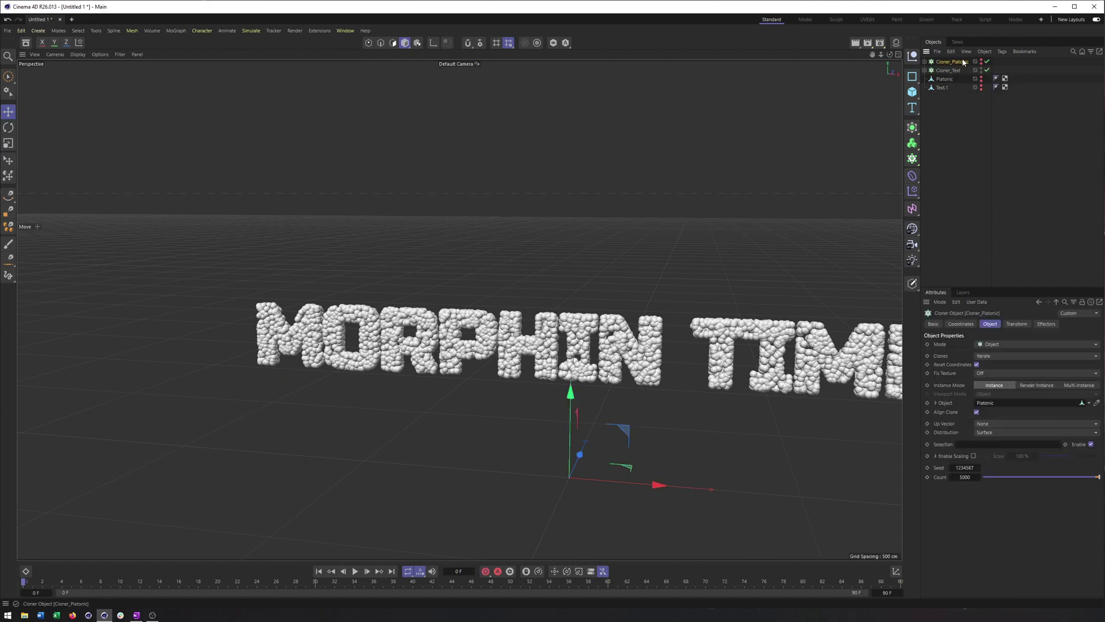
{"action": "left_click", "coordinate": [982, 61]}
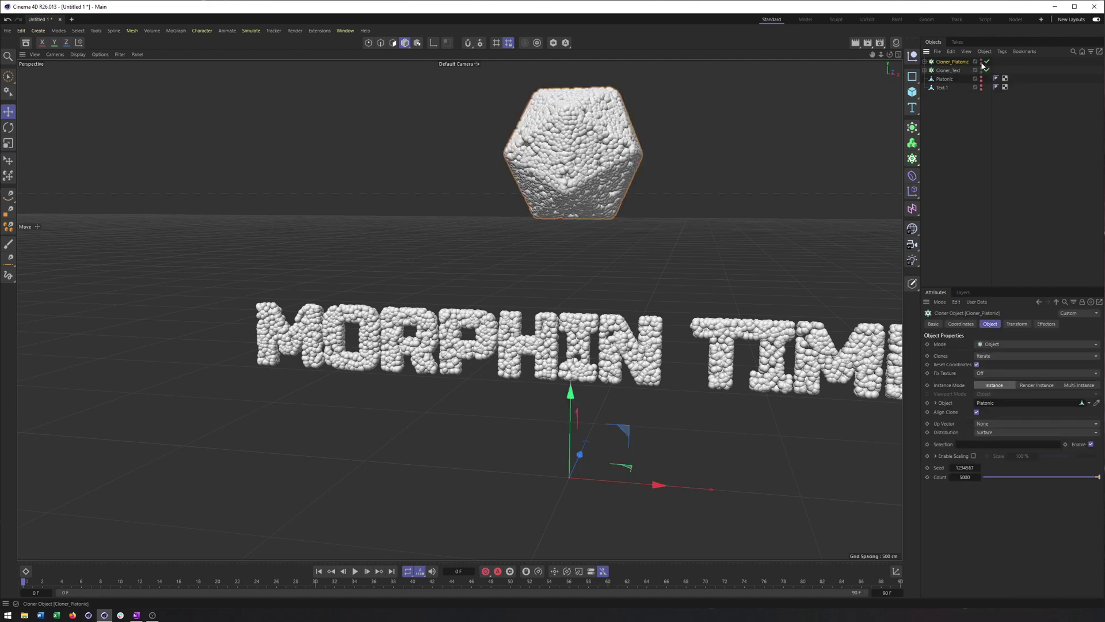
{"action": "left_click", "coordinate": [913, 191]}
{"action": "left_click", "coordinate": [949, 236]}
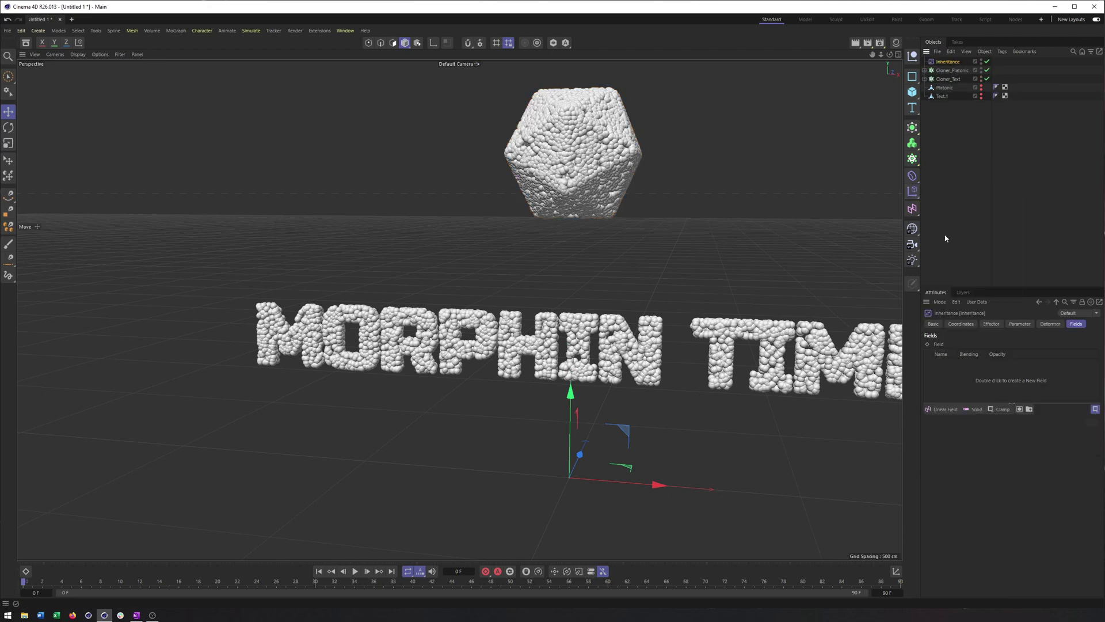
{"action": "left_click", "coordinate": [951, 70]}
{"action": "left_click", "coordinate": [1047, 325]}
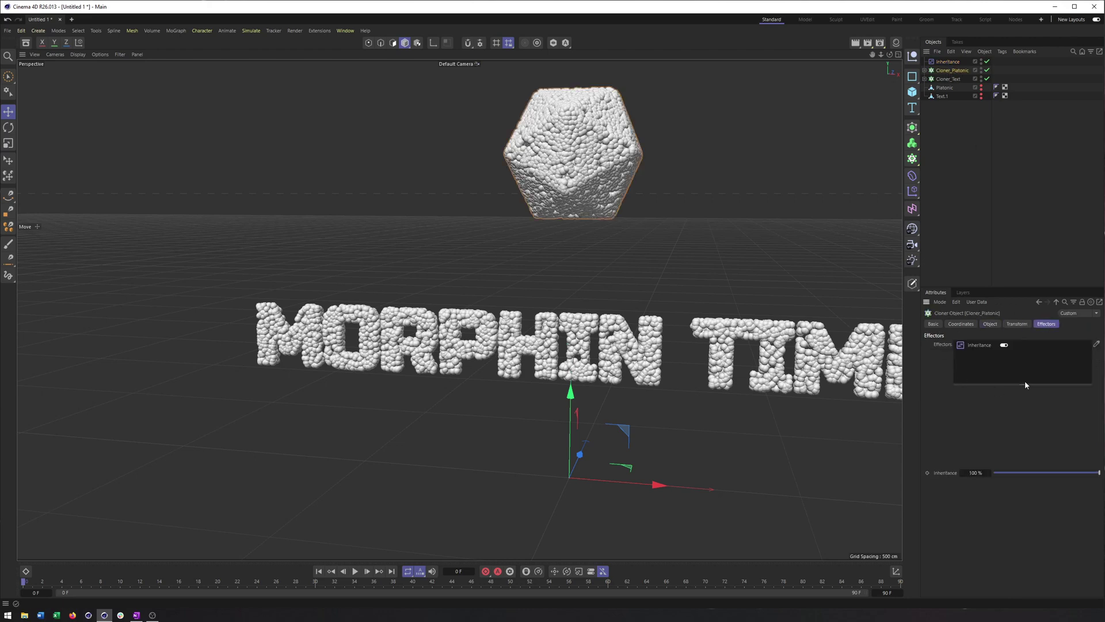
- Set the new Inheritance Object to Cloner_Text and vary its strength to test the morph
{"action": "left_click", "coordinate": [949, 61]}
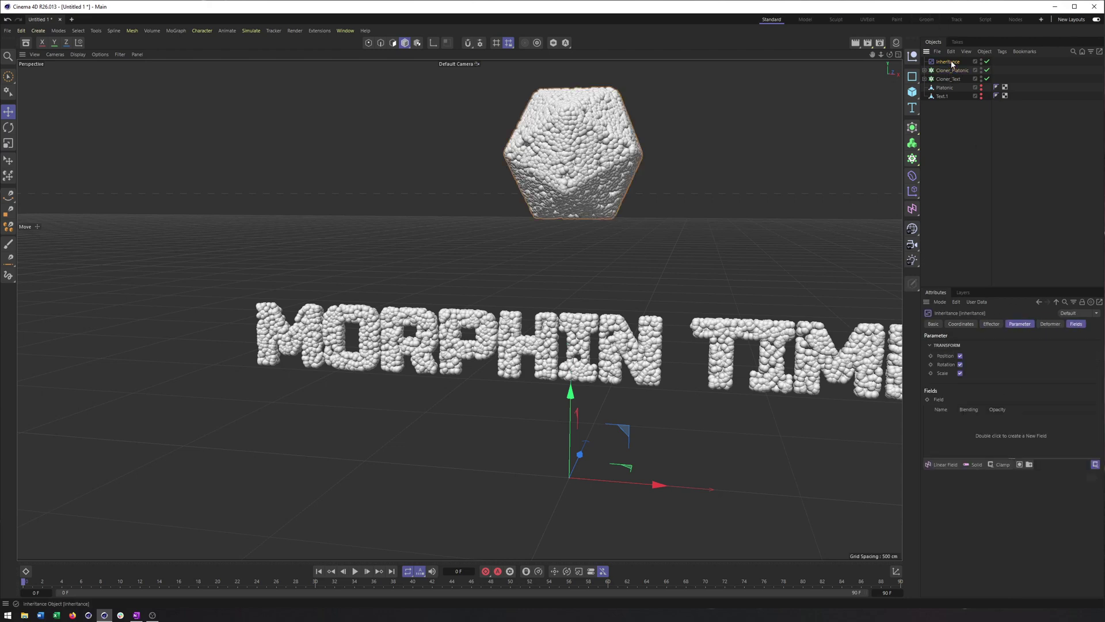
{"action": "left_click", "coordinate": [991, 324]}
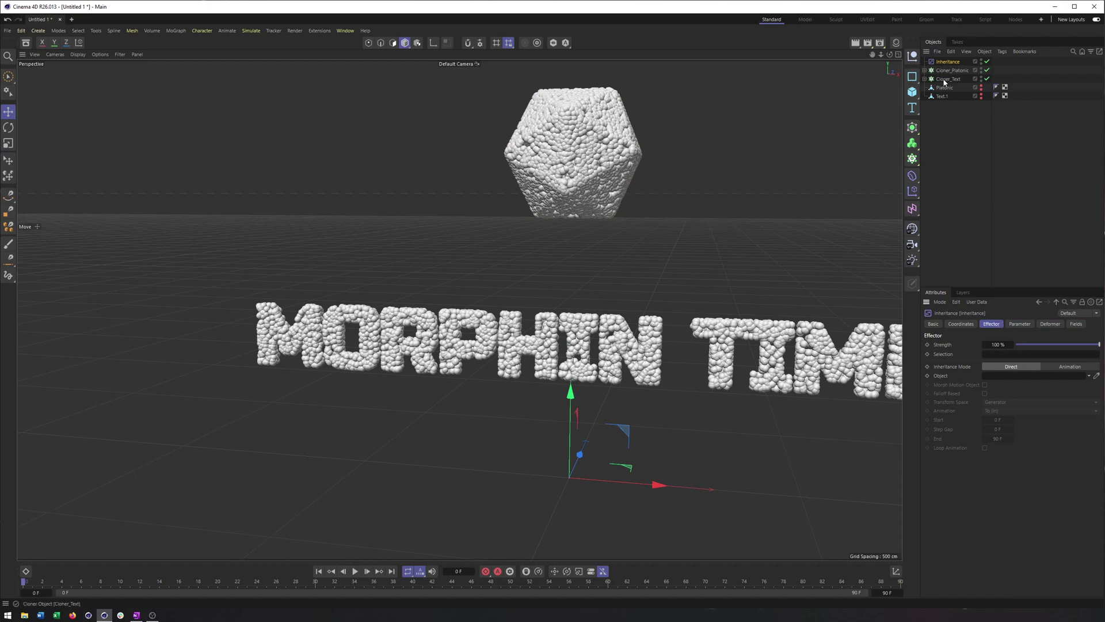
{"action": "left_click_drag", "start_coordinate": [947, 79], "coordinate": [1013, 377]}
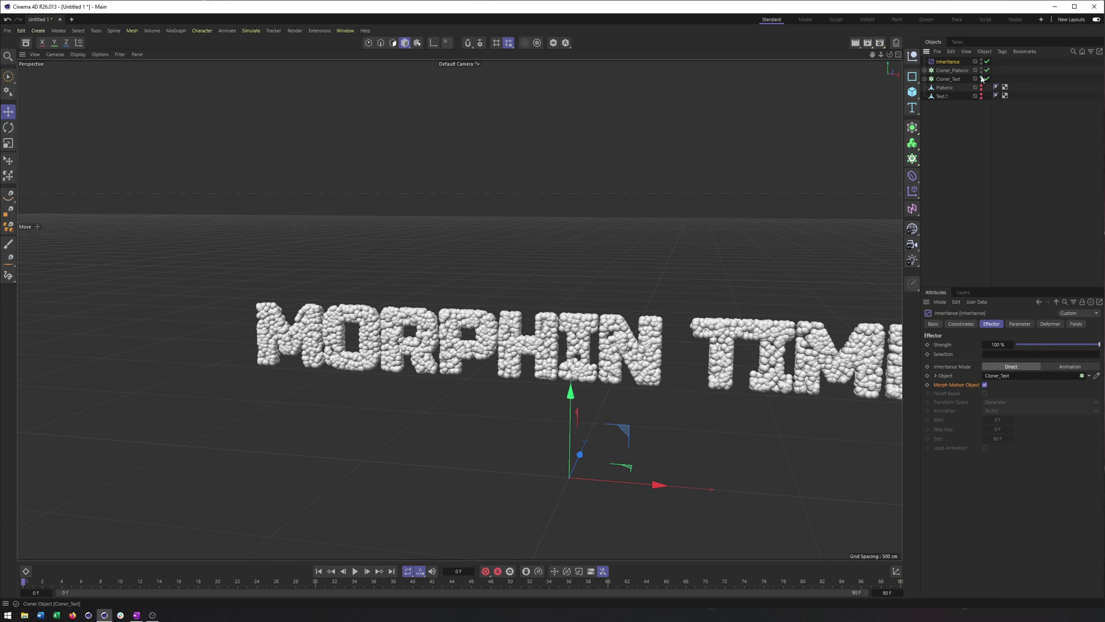
{"action": "left_click", "coordinate": [960, 81]}
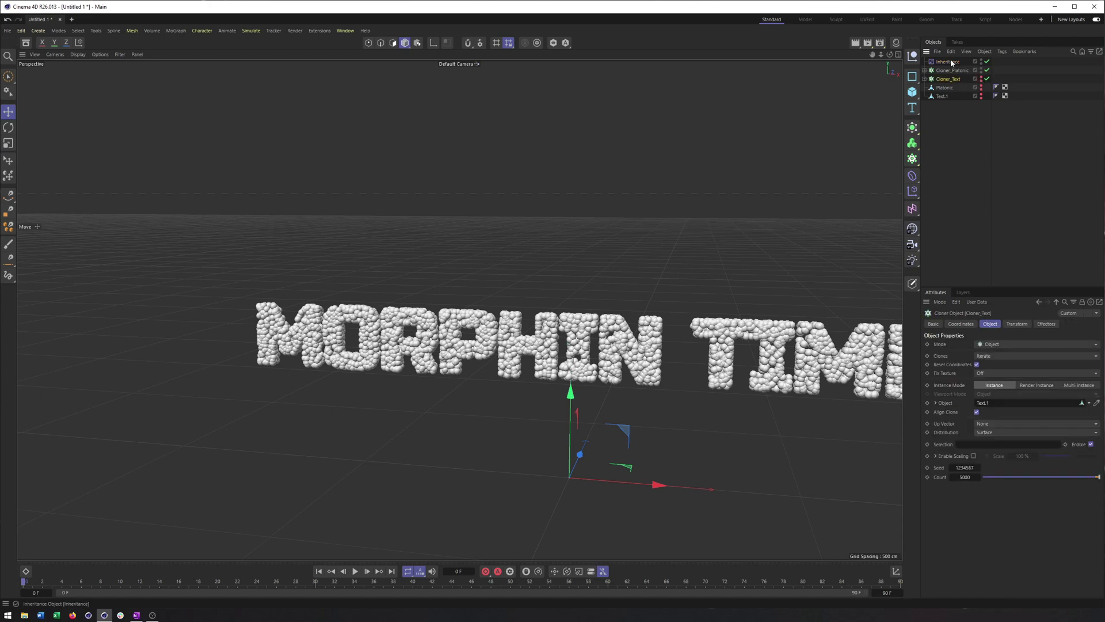
{"action": "left_click", "coordinate": [949, 61]}
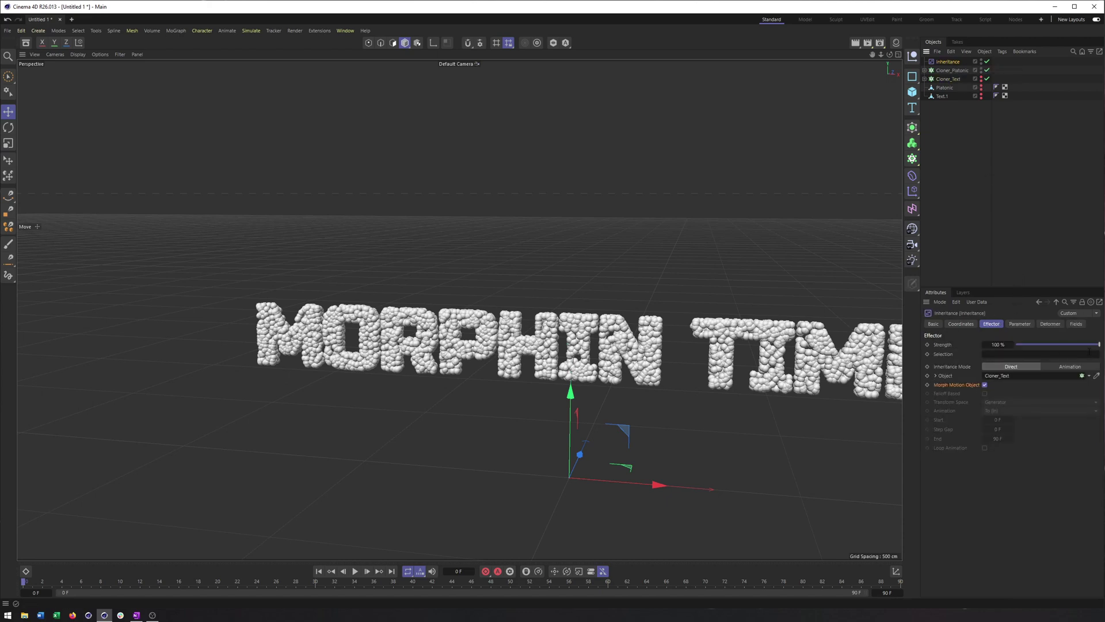
{"action": "left_click_drag", "start_coordinate": [1094, 346], "coordinate": [1017, 354]}
- Add a Linear Field to the Inheritance effector and move it up over the text
{"action": "left_click", "coordinate": [1069, 365]}
{"action": "left_click", "coordinate": [1076, 324]}
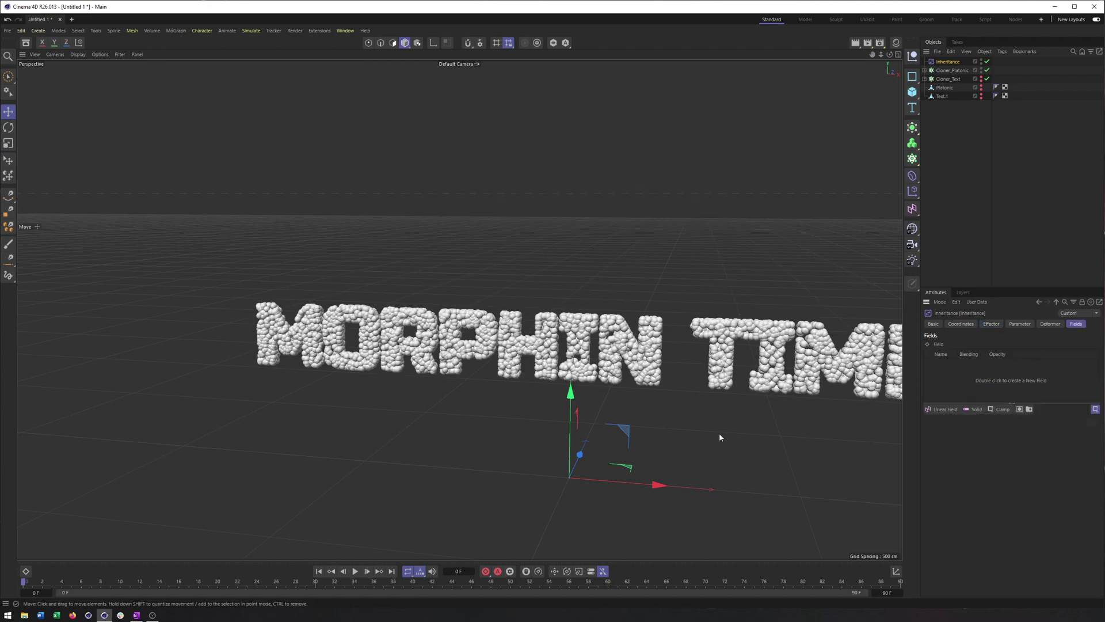
{"action": "left_click", "coordinate": [942, 409]}
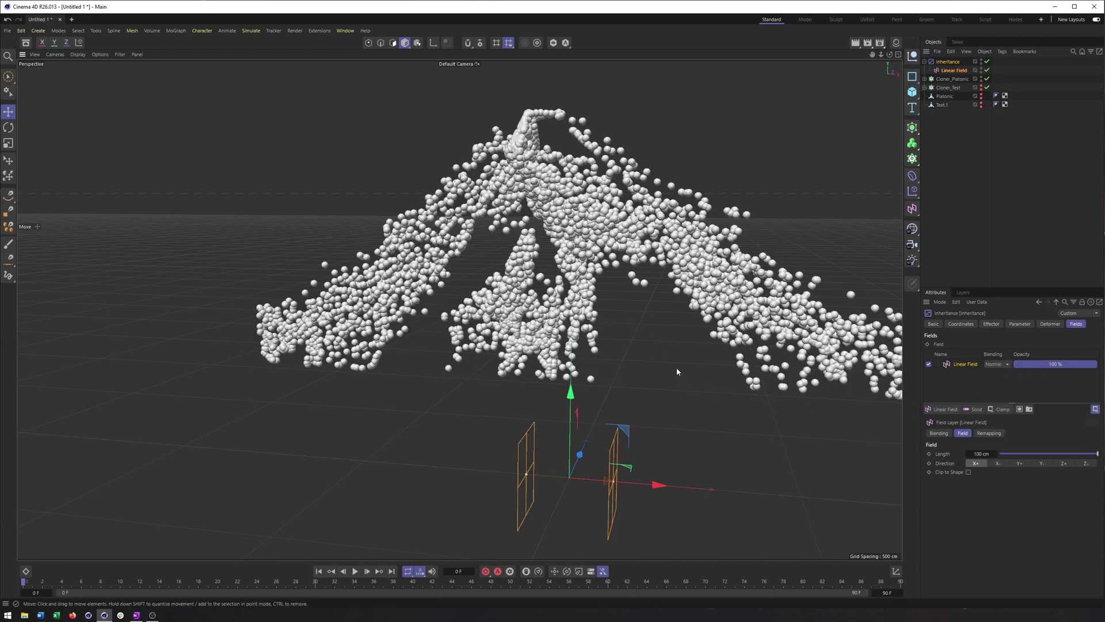
{"action": "left_click_drag", "start_coordinate": [642, 417], "coordinate": [714, 128]}
- Rotate and reposition the Linear Field above the text so loose clones stream into the lettering
{"action": "key", "text": "r"}
{"action": "left_click", "coordinate": [941, 410]}
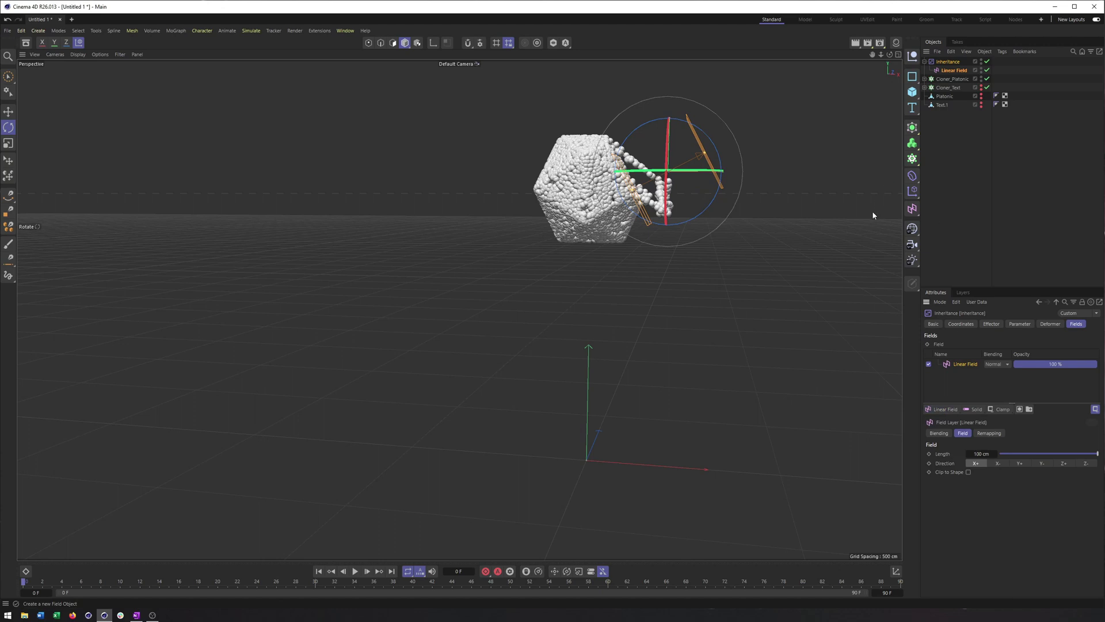
{"action": "left_click", "coordinate": [949, 73]}
{"action": "key", "text": "e"}
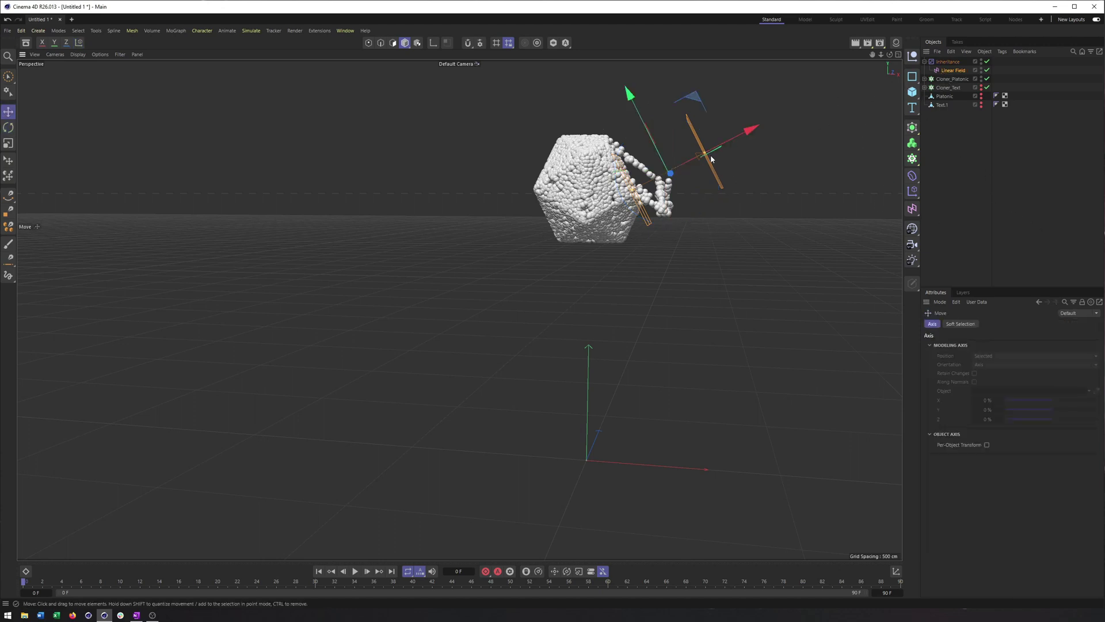
{"action": "left_click_drag", "start_coordinate": [666, 178], "coordinate": [582, 150]}
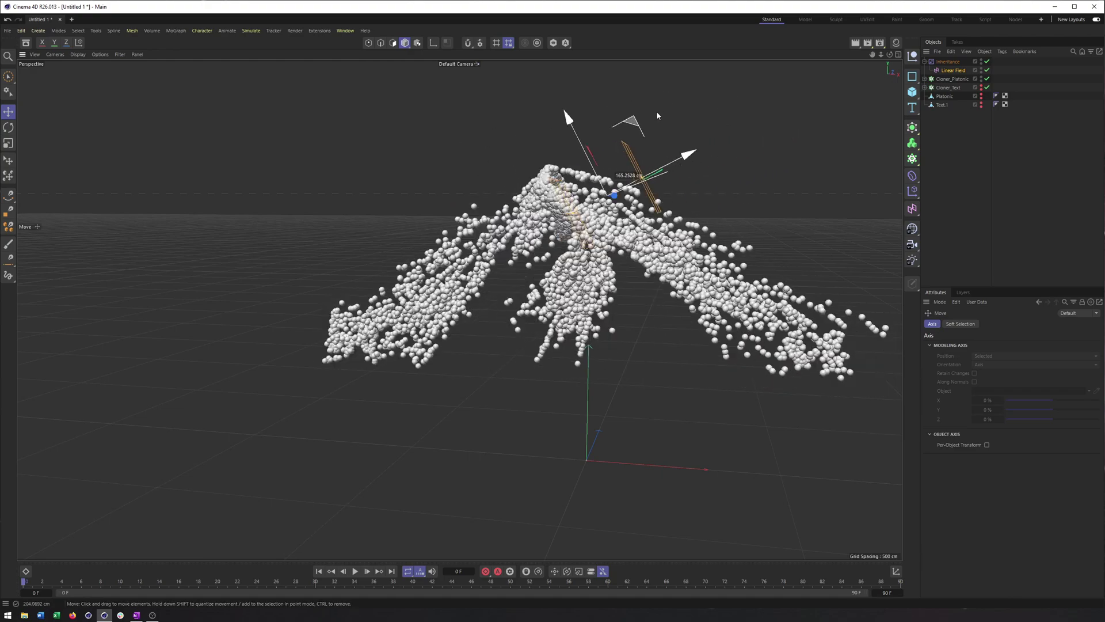
{"action": "mouse_move", "coordinate": [658, 115]}
{"action": "left_mouse_down"}
{"action": "mouse_move", "coordinate": [743, 87]}
{"action": "mouse_move", "coordinate": [505, 163]}
{"action": "mouse_move", "coordinate": [567, 155]}
{"action": "mouse_move", "coordinate": [616, 120]}
{"action": "mouse_move", "coordinate": [474, 141]}
{"action": "mouse_move", "coordinate": [630, 109]}
{"action": "mouse_move", "coordinate": [767, 95]}
{"action": "mouse_move", "coordinate": [620, 137]}
{"action": "mouse_move", "coordinate": [538, 140]}
{"action": "mouse_move", "coordinate": [568, 126]}
{"action": "mouse_move", "coordinate": [776, 105]}
{"action": "mouse_move", "coordinate": [593, 130]}
{"action": "mouse_move", "coordinate": [547, 150]}
{"action": "mouse_move", "coordinate": [652, 146]}
{"action": "mouse_move", "coordinate": [749, 118]}
{"action": "mouse_move", "coordinate": [521, 152]}
{"action": "mouse_move", "coordinate": [688, 116]}
{"action": "mouse_move", "coordinate": [552, 158]}
{"action": "mouse_move", "coordinate": [614, 152]}
{"action": "left_mouse_up"}
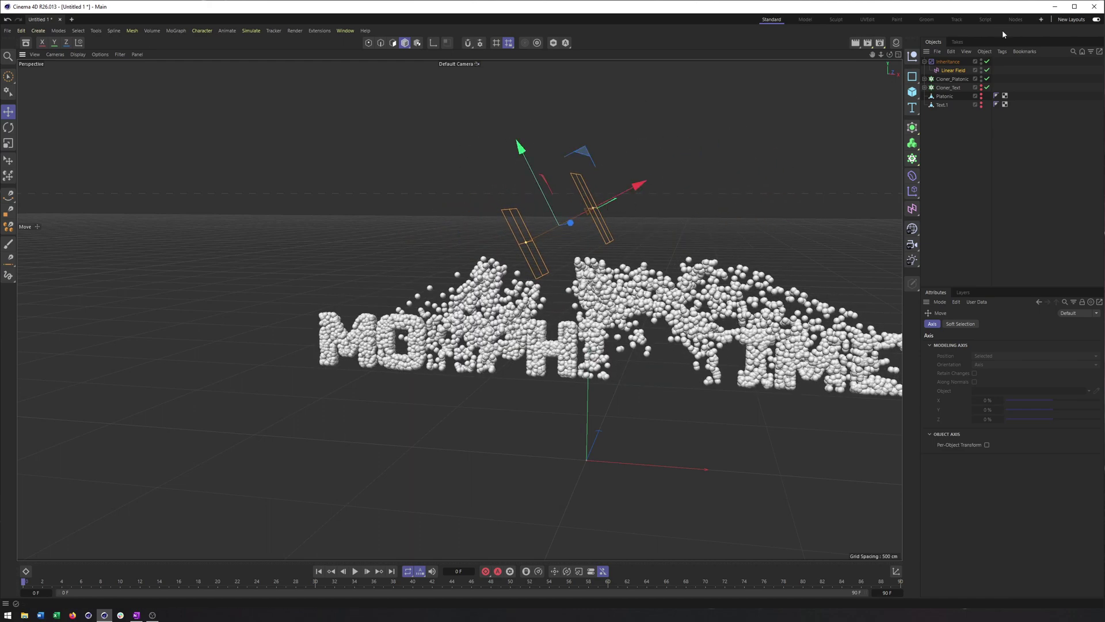
- Delete the Linear Field and add a Spherical Field to the Inheritance effector
{"action": "left_click", "coordinate": [944, 70]}
{"action": "key", "text": "Delete"}
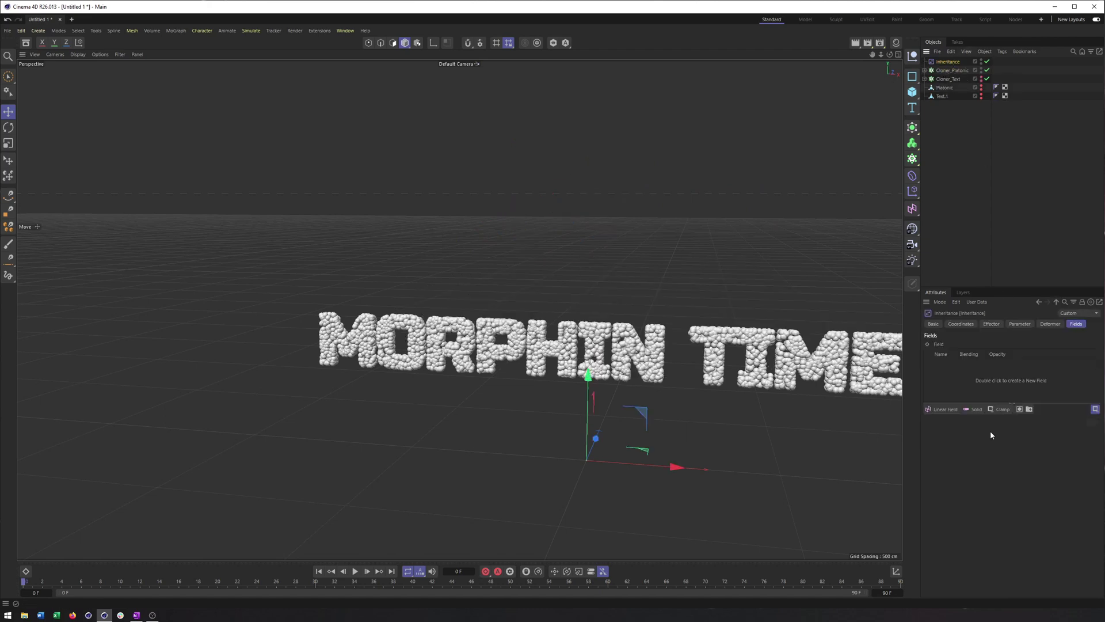
{"action": "left_click", "coordinate": [950, 411]}
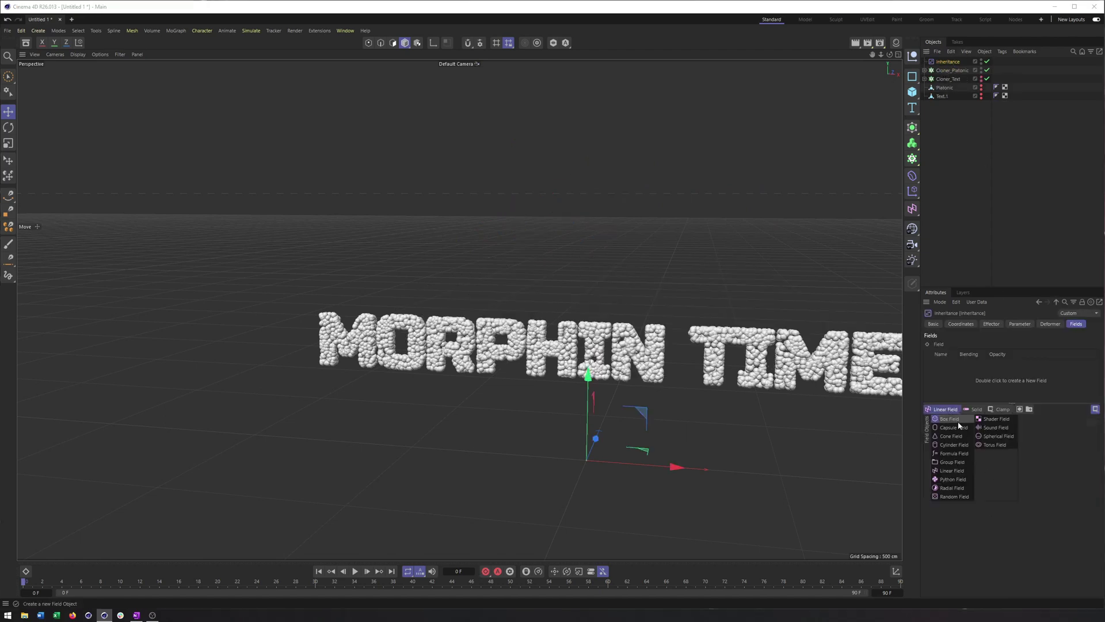
{"action": "left_click", "coordinate": [985, 439]}
- Move the Spherical Field up onto the platonic, try enlarging it, then undo the scale
{"action": "left_click_drag", "start_coordinate": [594, 424], "coordinate": [593, 205]}
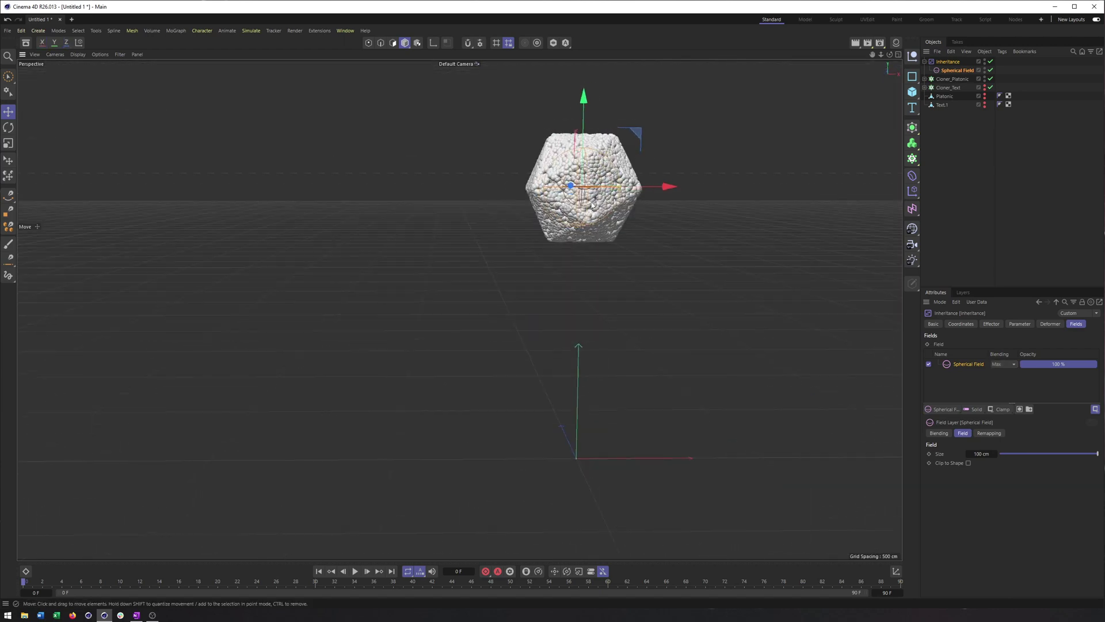
{"action": "key", "text": "t"}
{"action": "left_click_drag", "start_coordinate": [582, 266], "coordinate": [864, 228]}
{"action": "key", "text": "ctrl+z"}
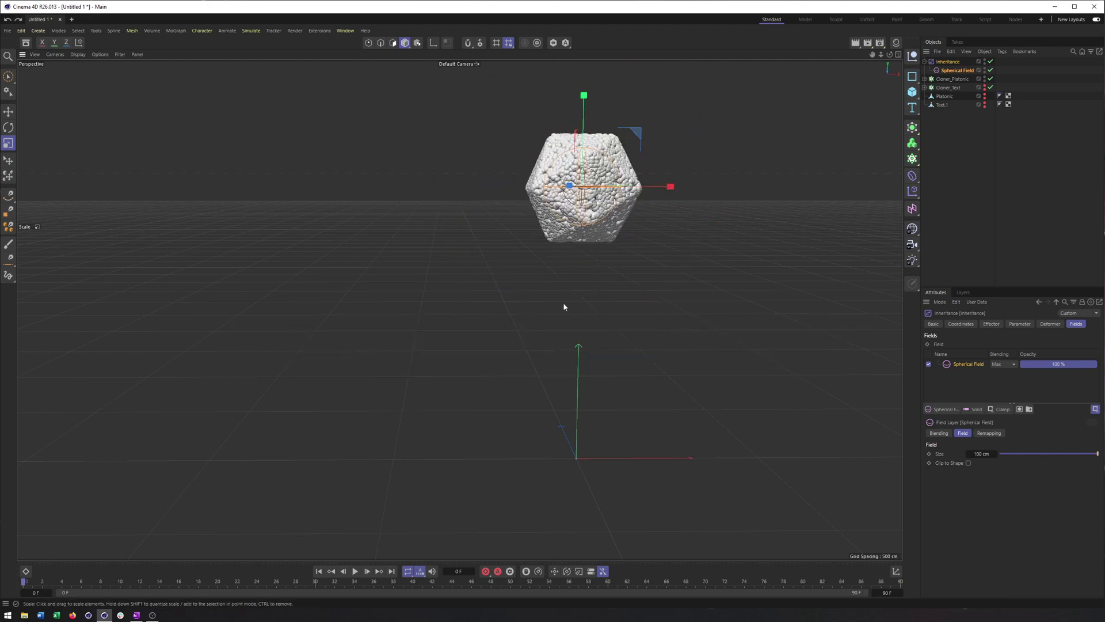
- Nest Cloner_Platonic inside a new Volume Builder, producing a blocky 10 cm voxel mesh
{"action": "left_click", "coordinate": [954, 79]}
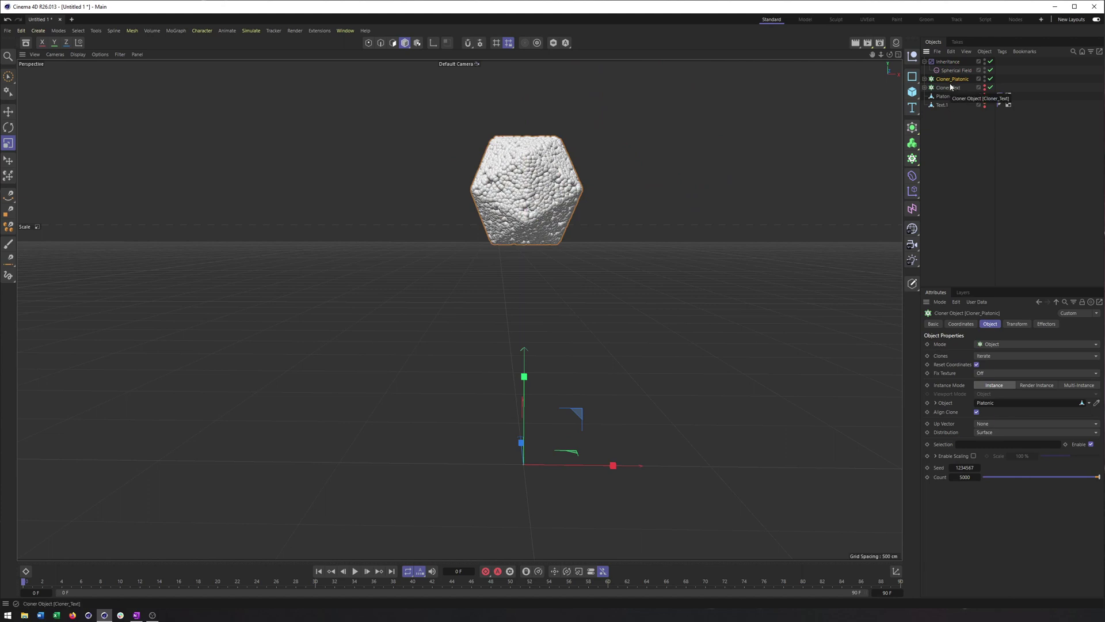
{"action": "left_click", "coordinate": [910, 146]}
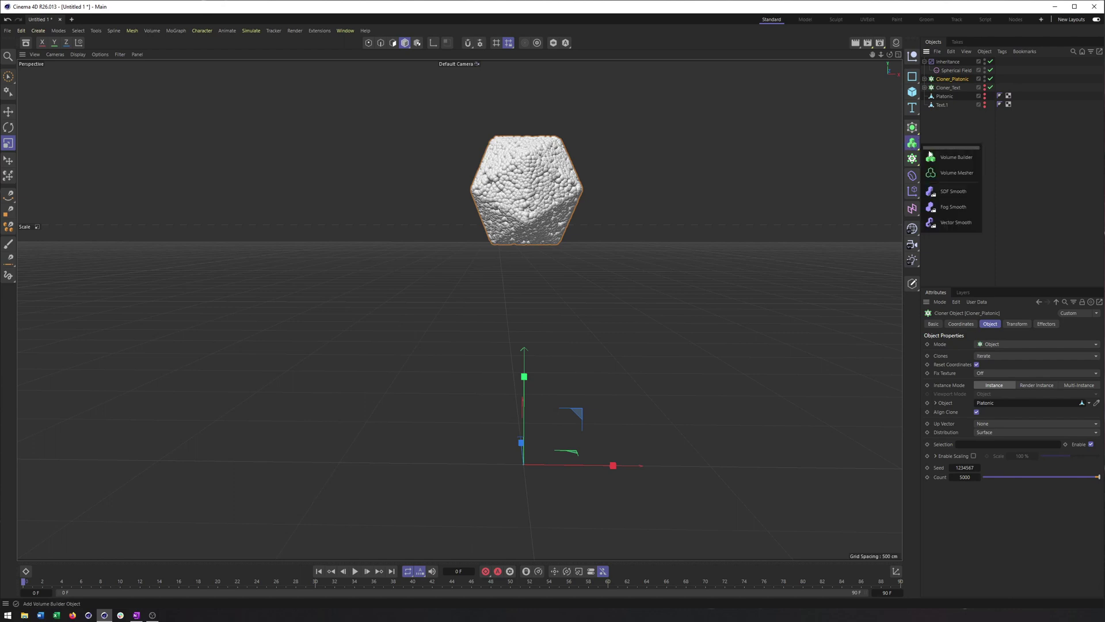
{"action": "left_click", "coordinate": [955, 157]}
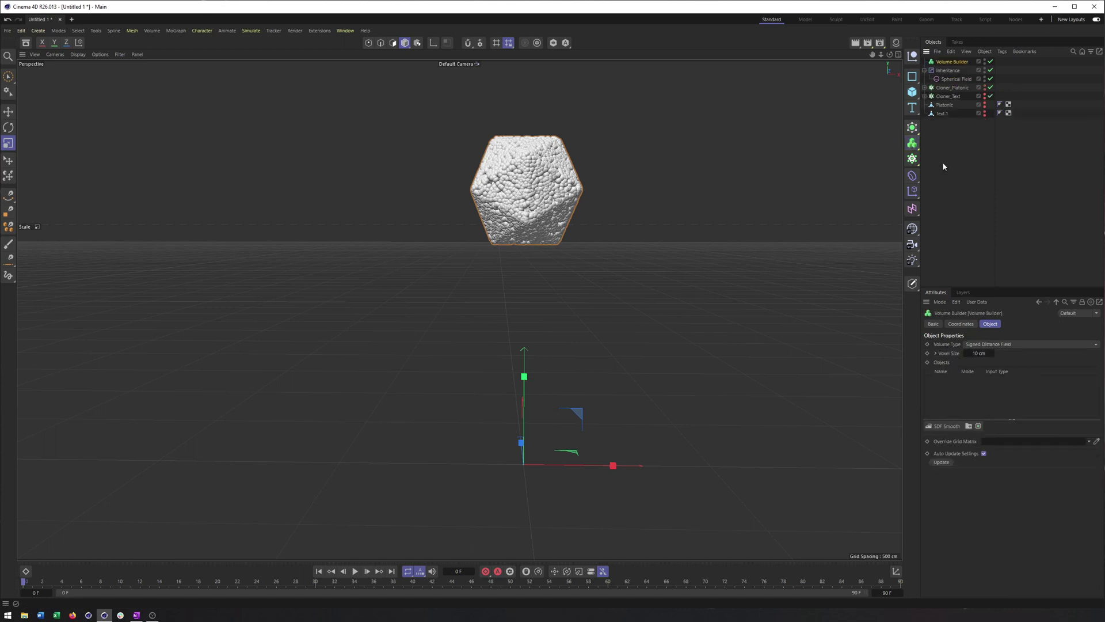
{"action": "left_click_drag", "start_coordinate": [947, 62], "coordinate": [947, 91]}
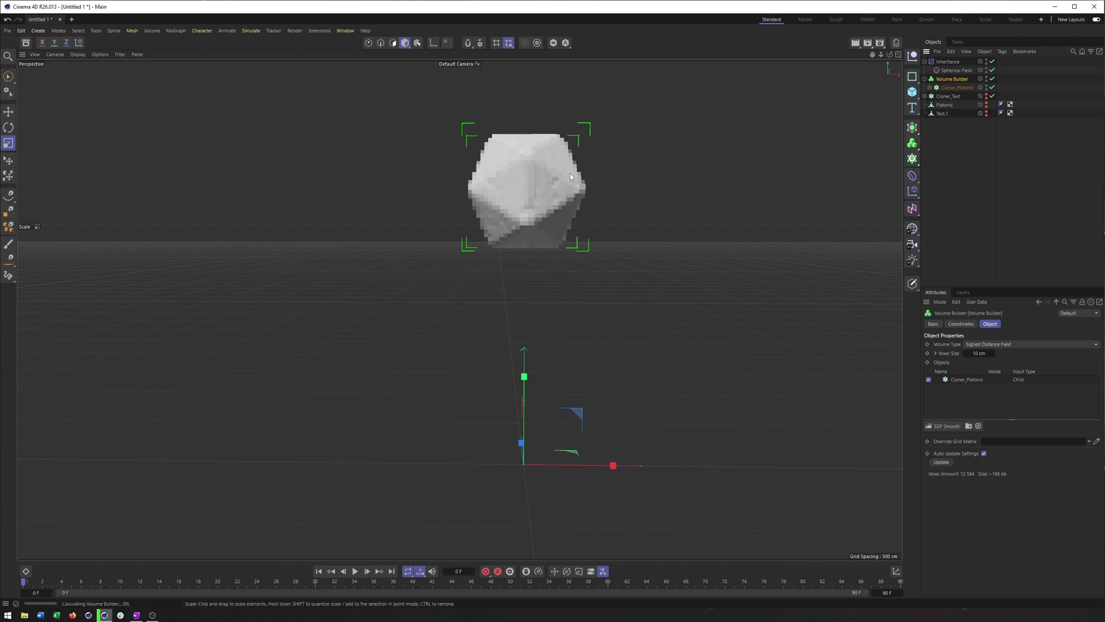
{"action": "left_click_drag", "start_coordinate": [570, 174], "coordinate": [517, 192], "text": "alt"}
- Scale the Spherical Field up to about 308 cm so the voxels form MORPHIN TIME
{"action": "left_click", "coordinate": [567, 203]}
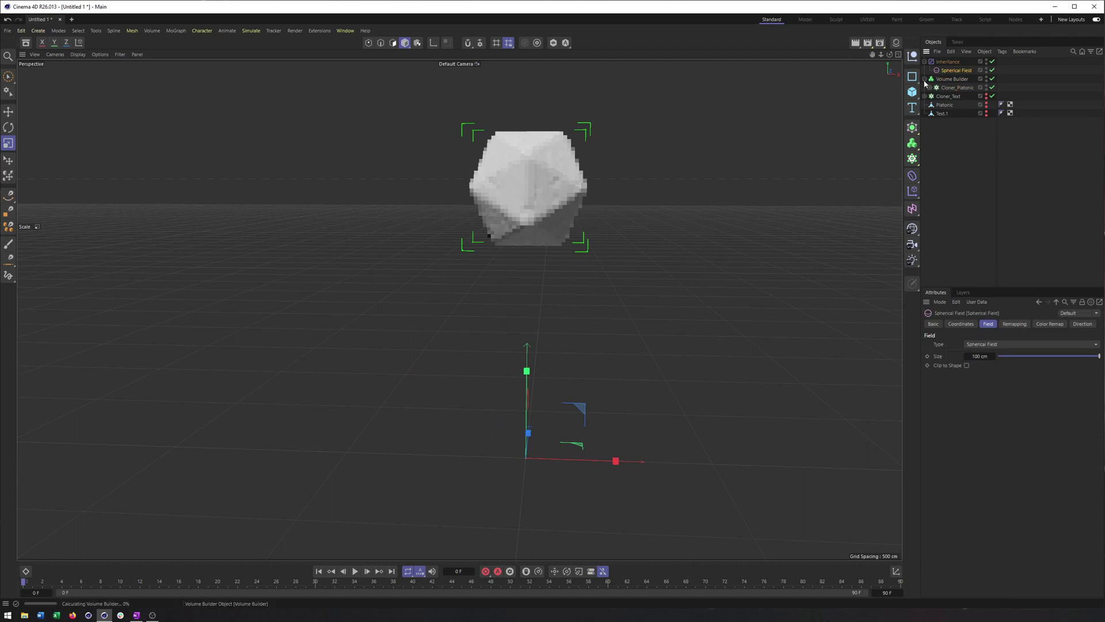
{"action": "left_click_drag", "start_coordinate": [571, 286], "coordinate": [1024, 109]}
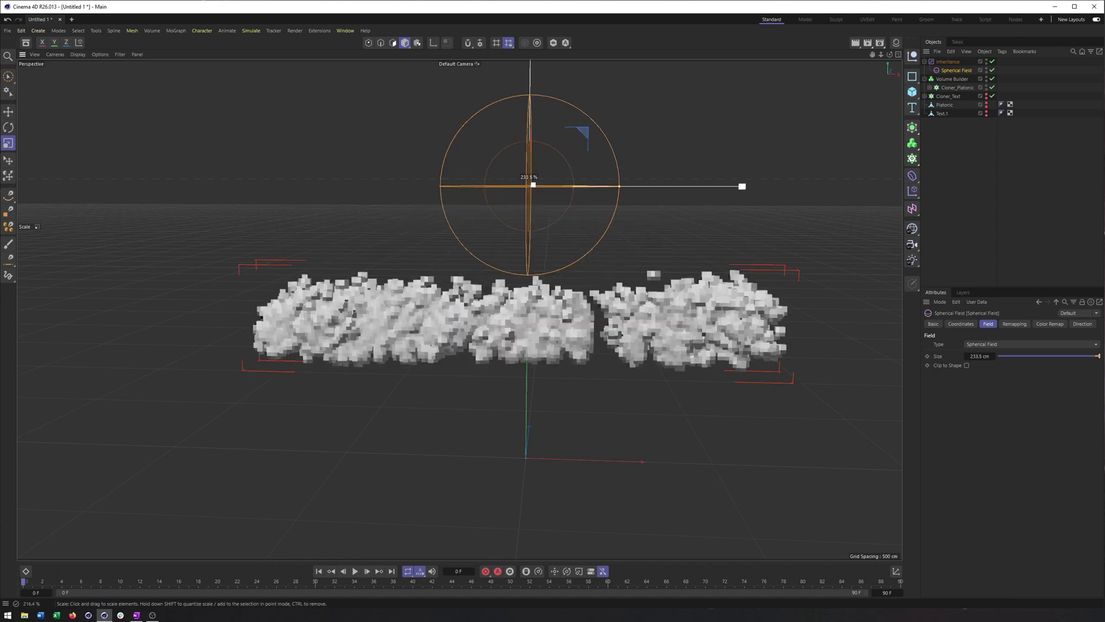
{"action": "left_click_drag", "start_coordinate": [742, 186], "coordinate": [814, 186]}
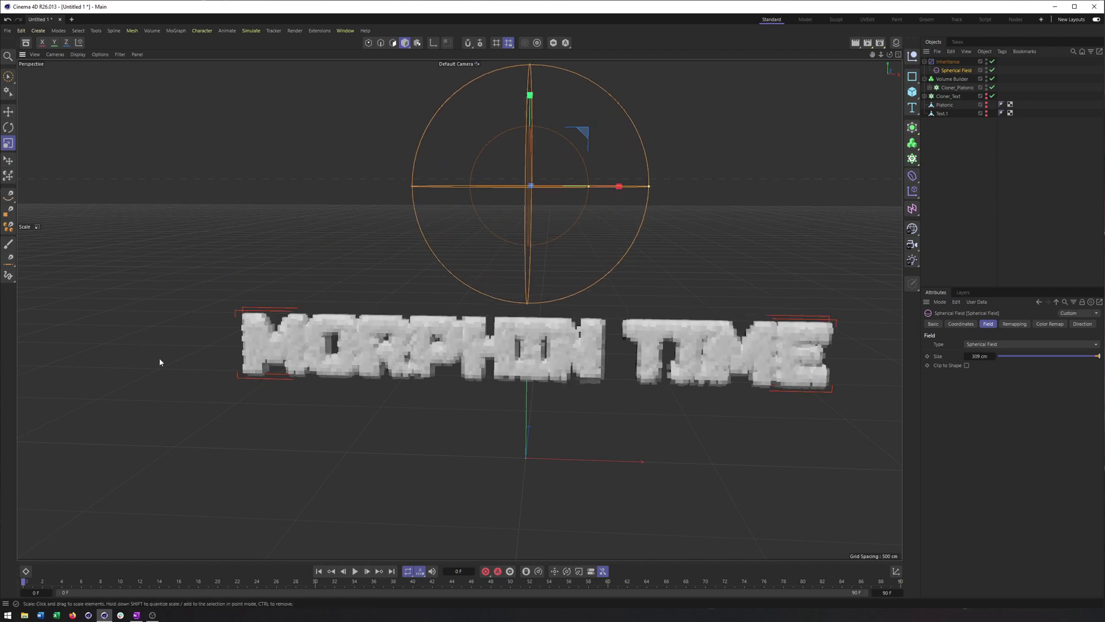
{"action": "left_click", "coordinate": [951, 79]}
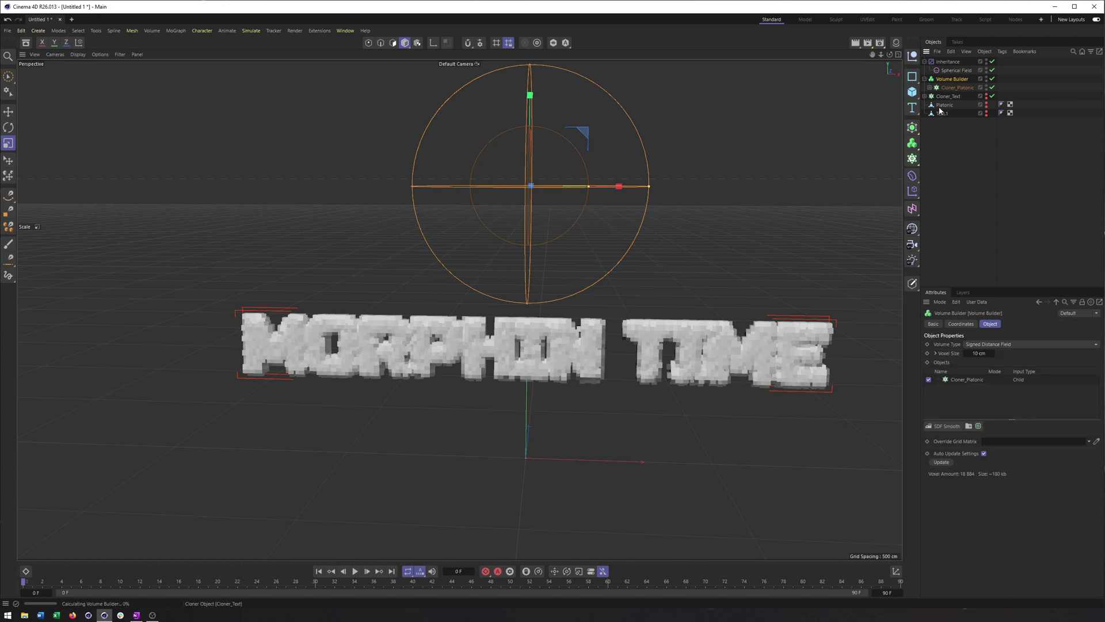
- Wrap the Volume Builder in a Volume Mesher and shrink the Spherical Field slightly
{"action": "left_click", "coordinate": [915, 144]}
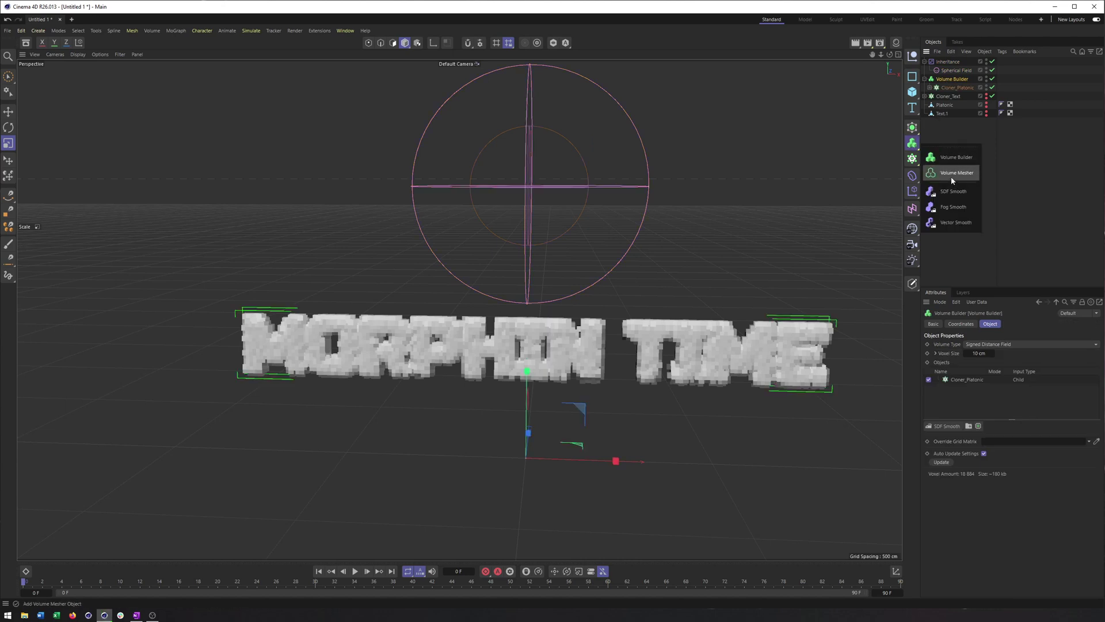
{"action": "left_click", "coordinate": [952, 178]}
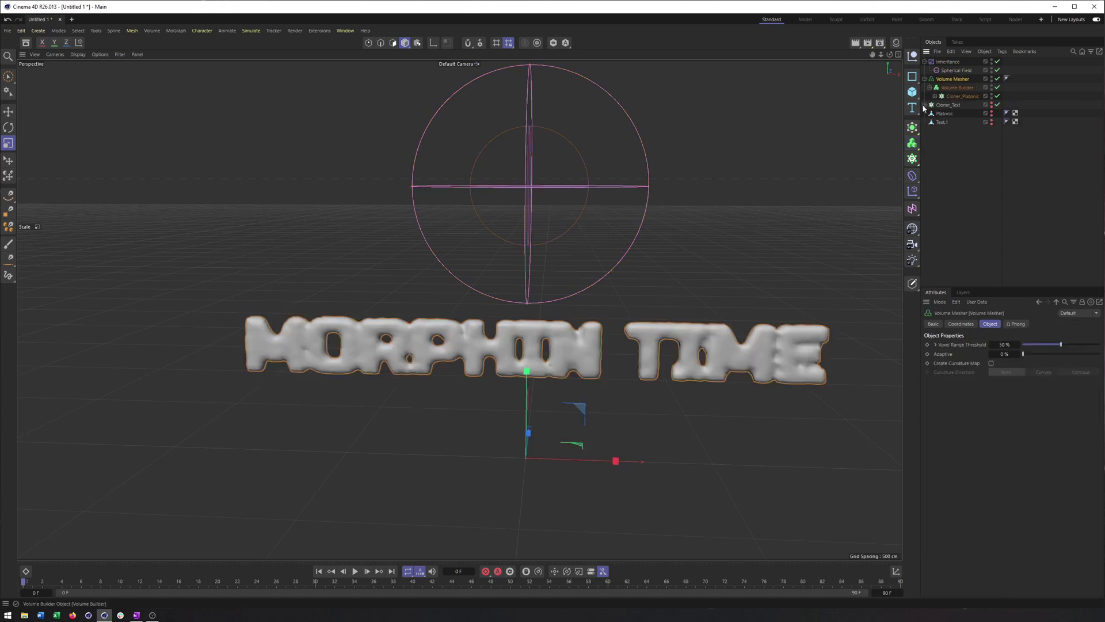
{"action": "mouse_move", "coordinate": [538, 369]}
{"action": "left_mouse_down", "text": "alt"}
{"action": "mouse_move", "coordinate": [562, 344]}
{"action": "mouse_move", "coordinate": [576, 347]}
{"action": "mouse_move", "coordinate": [544, 361]}
{"action": "left_mouse_up", "text": "alt"}
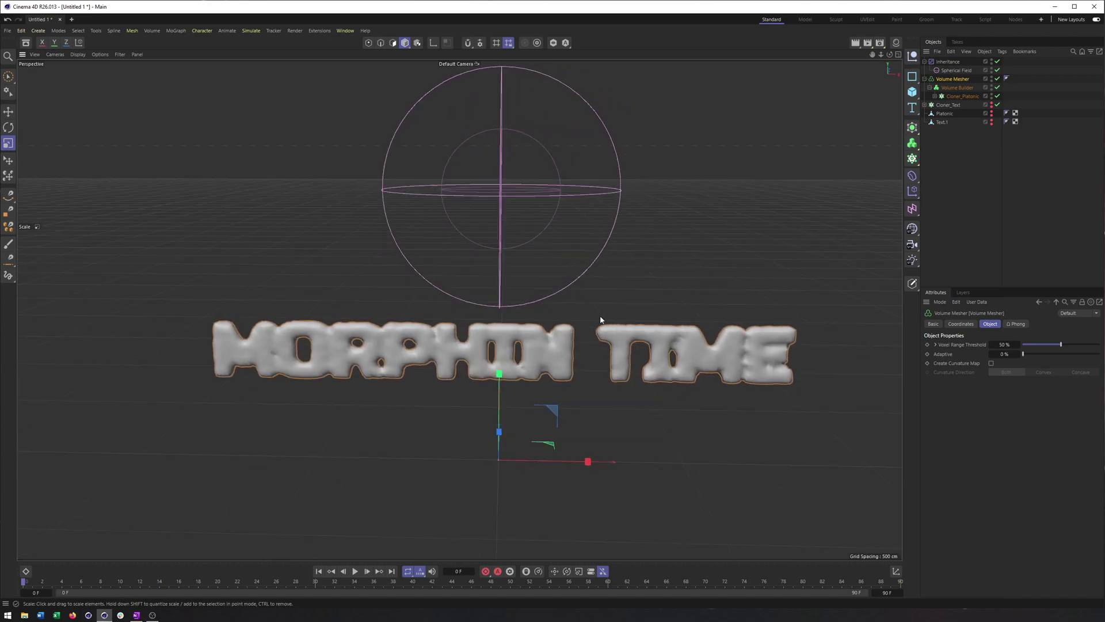
{"action": "left_click", "coordinate": [947, 71]}
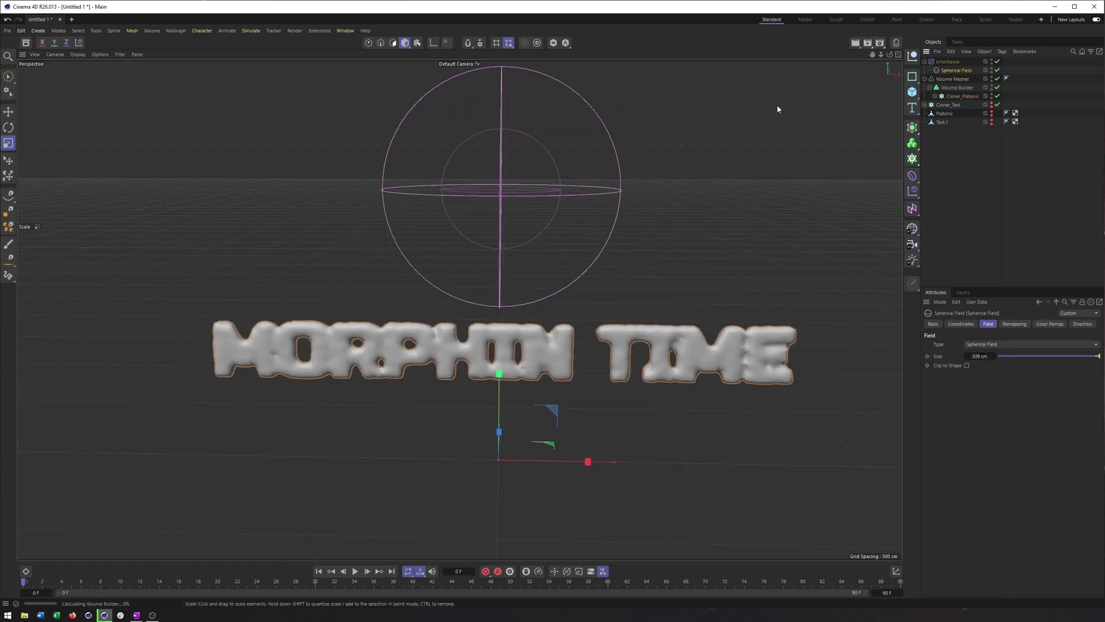
{"action": "left_click_drag", "start_coordinate": [739, 121], "coordinate": [750, 85]}
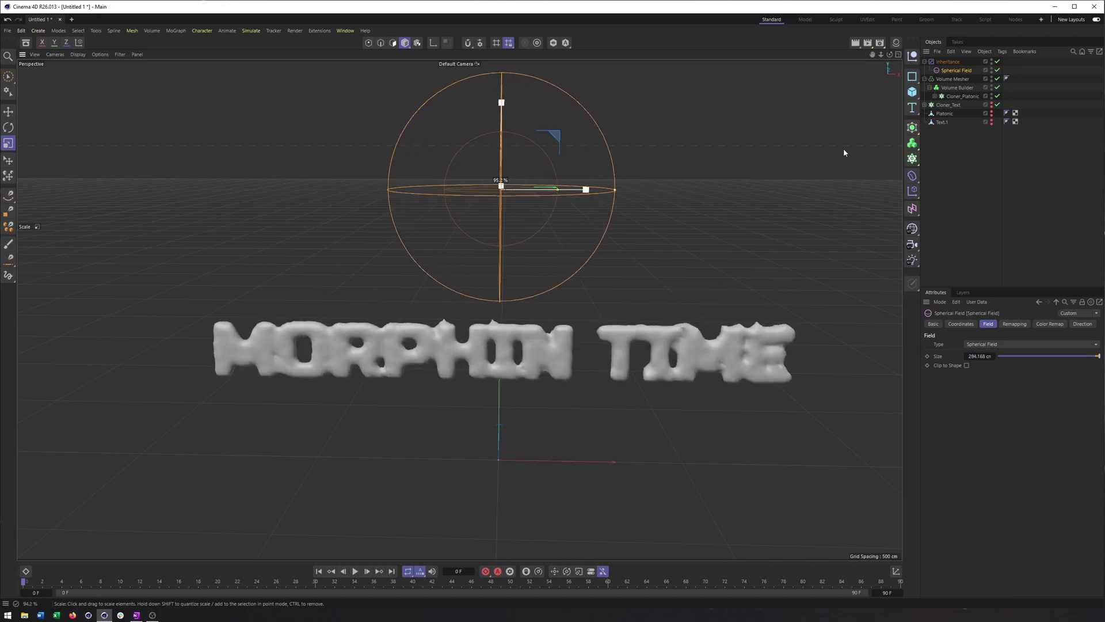
- Set the Volume Builder's voxel size to 5 cm and rescale the Spherical Field to about 314 cm
{"action": "left_click", "coordinate": [957, 88]}
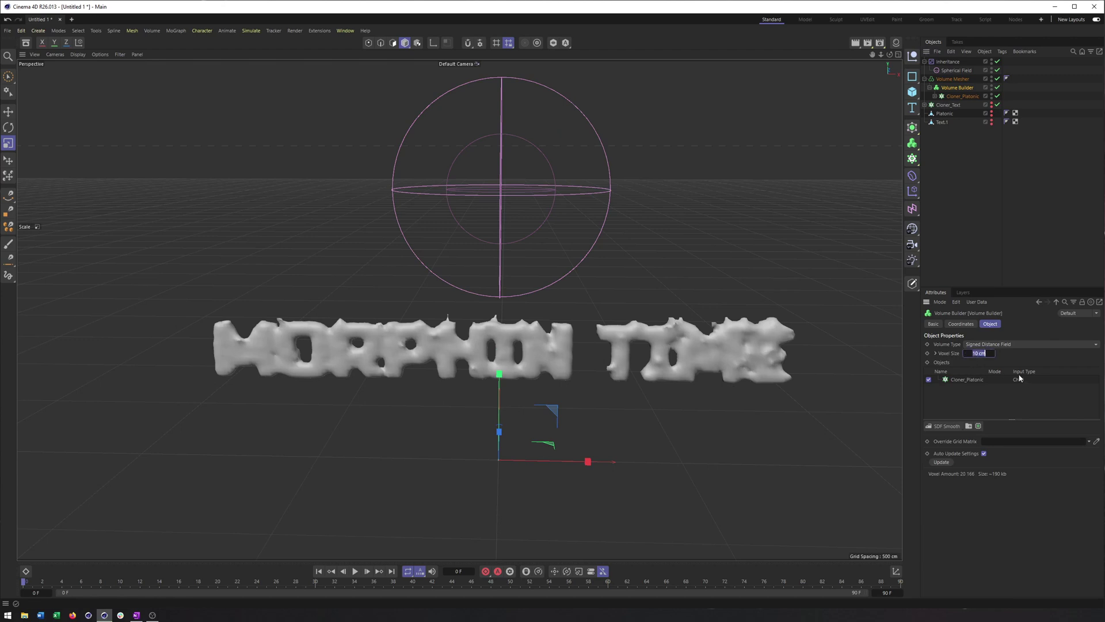
{"action": "type", "text": "5"}
{"action": "key", "text": "Return"}
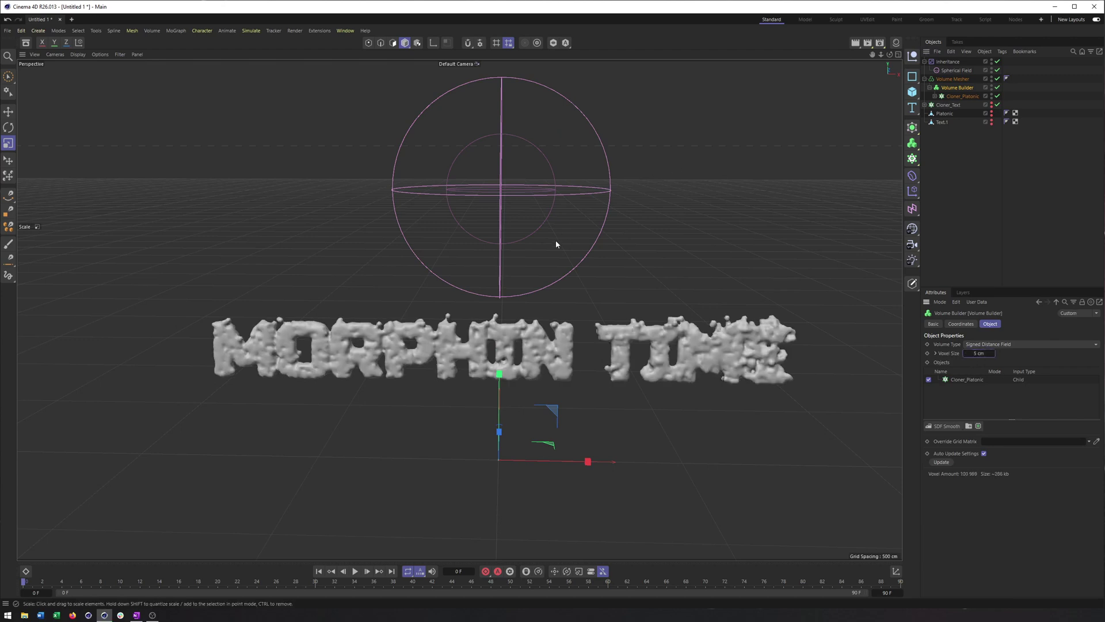
{"action": "left_click", "coordinate": [953, 69]}
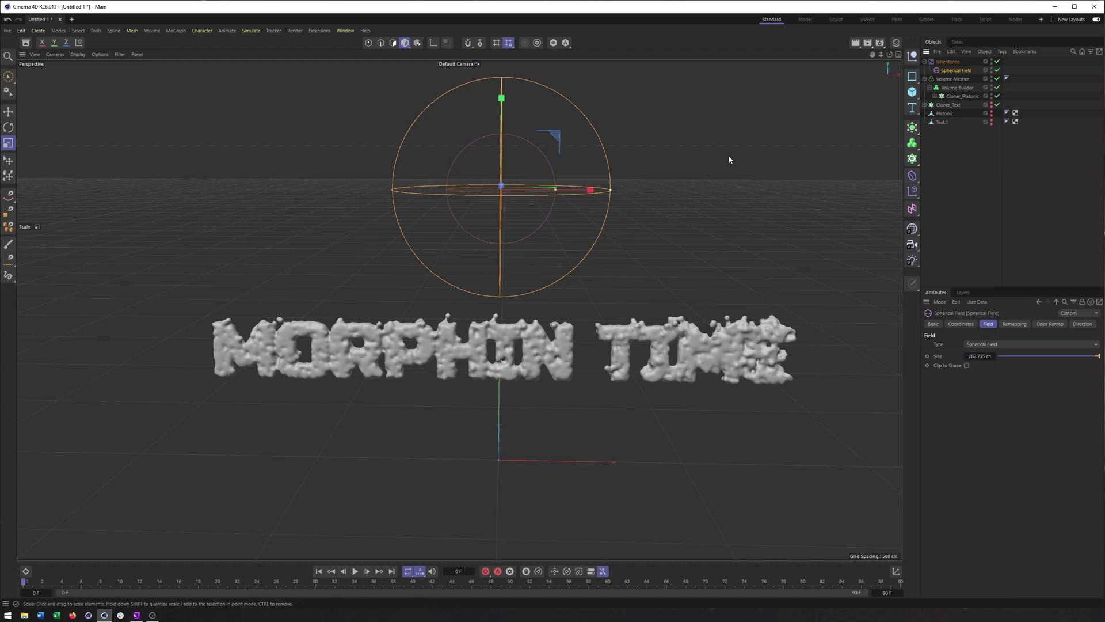
{"action": "left_click_drag", "start_coordinate": [731, 157], "coordinate": [829, 158]}
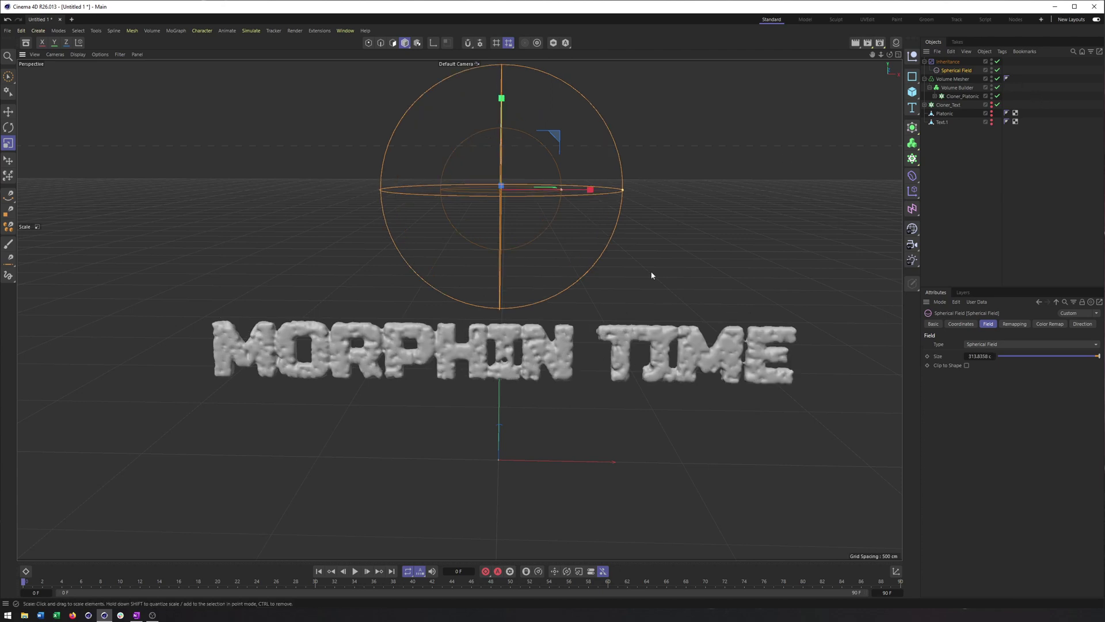
- Shrink the Spherical Field's Size to 0 cm and keyframe it at frame 0
{"action": "left_click_drag", "start_coordinate": [591, 190], "coordinate": [481, 203]}
{"action": "left_click_drag", "start_coordinate": [1060, 422], "coordinate": [961, 356]}
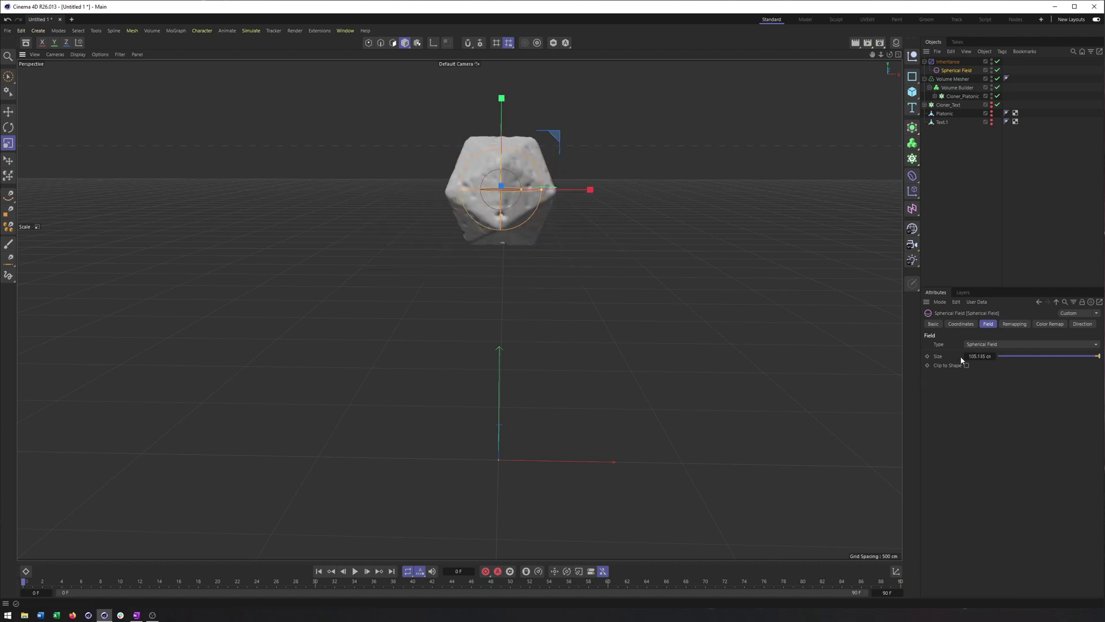
{"action": "left_click", "coordinate": [928, 357]}
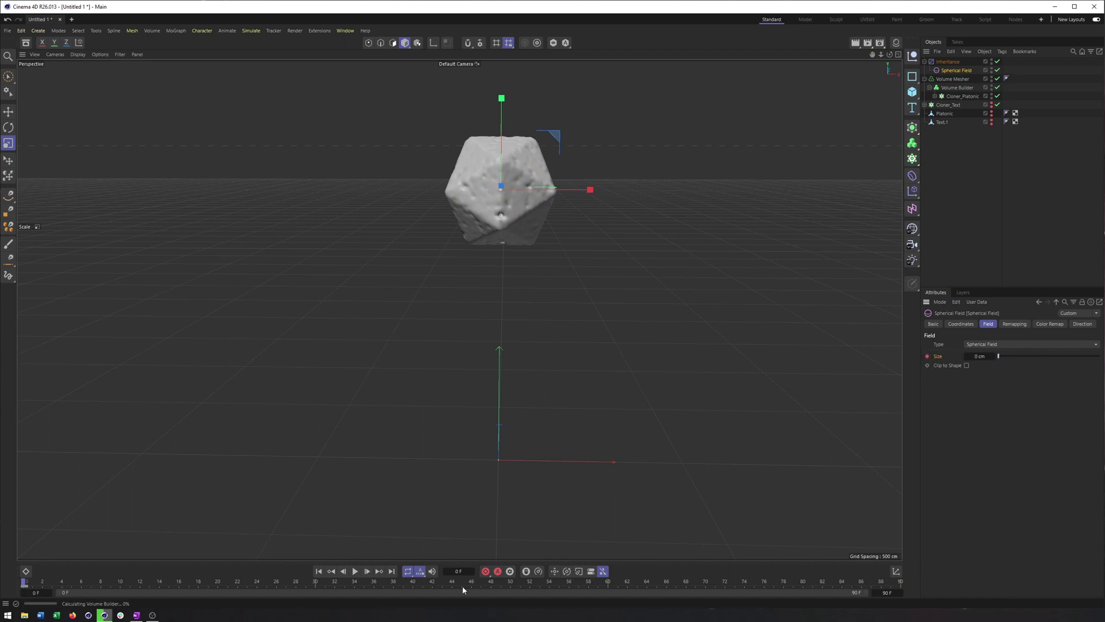
- At frame 40, enlarge the field to about 320 cm, keyframe it, and preview frame 26
{"action": "left_click", "coordinate": [412, 582]}
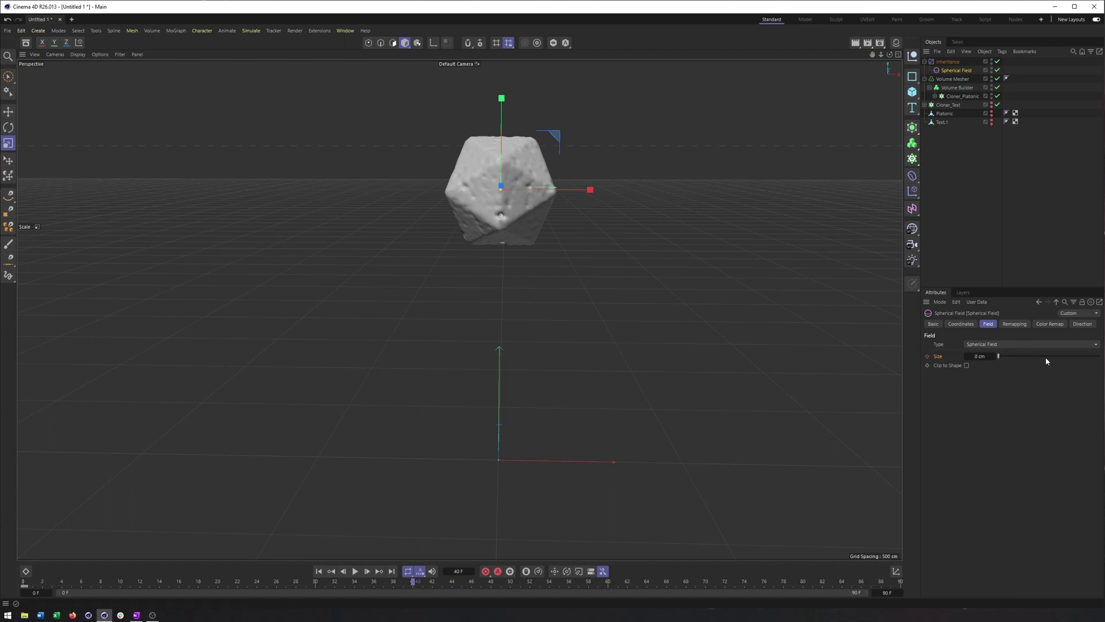
{"action": "left_click_drag", "start_coordinate": [998, 356], "coordinate": [1099, 356]}
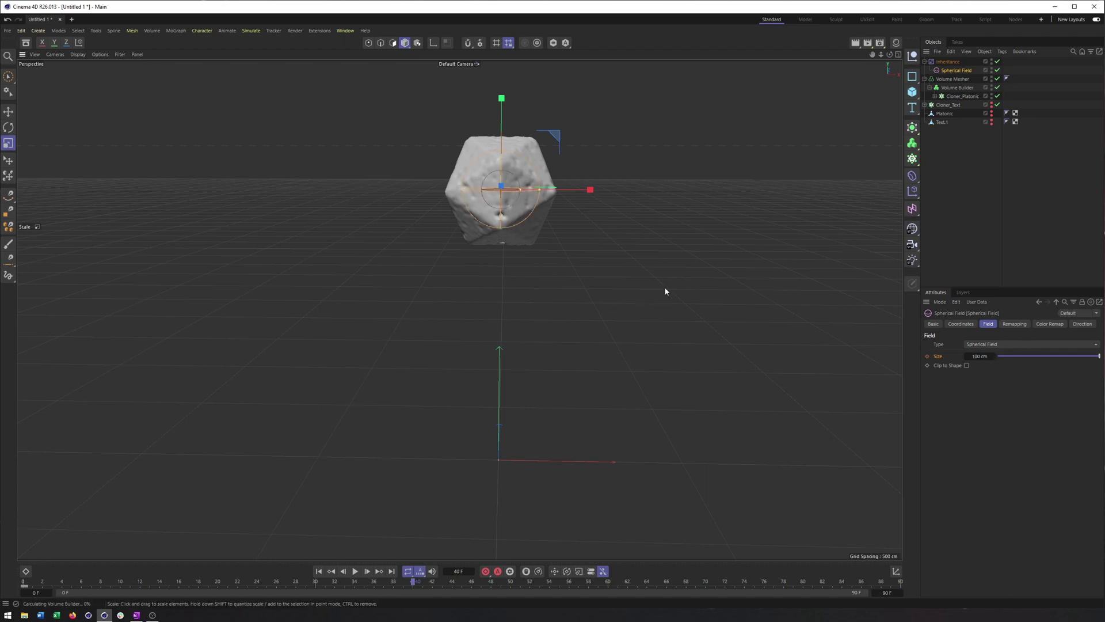
{"action": "left_click_drag", "start_coordinate": [836, 257], "coordinate": [1031, 213]}
{"action": "left_click_drag", "start_coordinate": [783, 190], "coordinate": [790, 188]}
{"action": "left_click", "coordinate": [927, 357]}
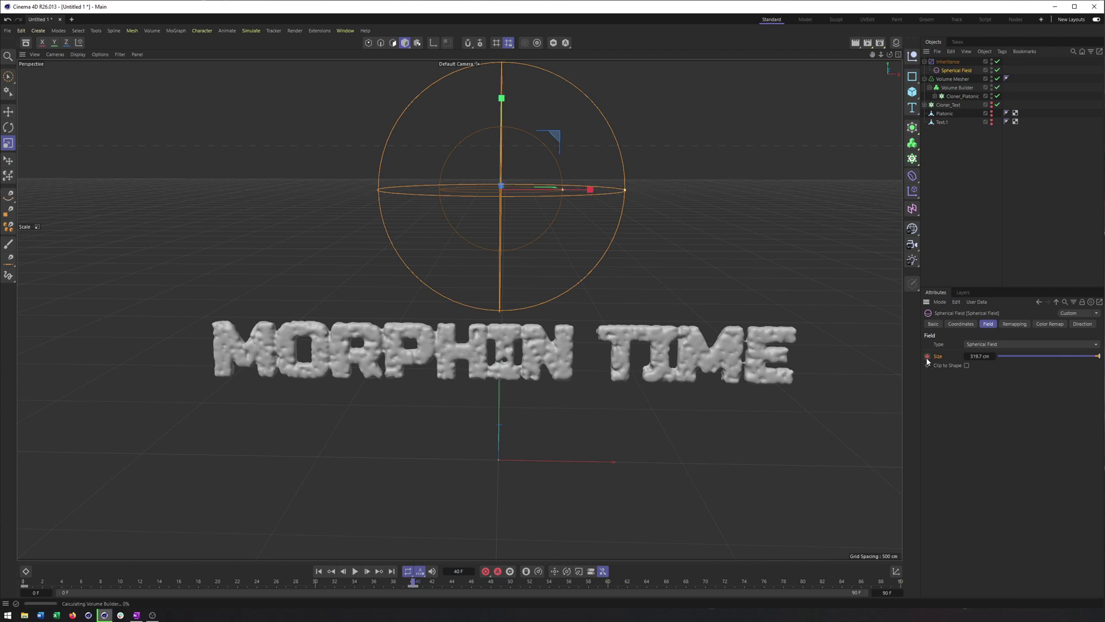
{"action": "left_click", "coordinate": [960, 87]}
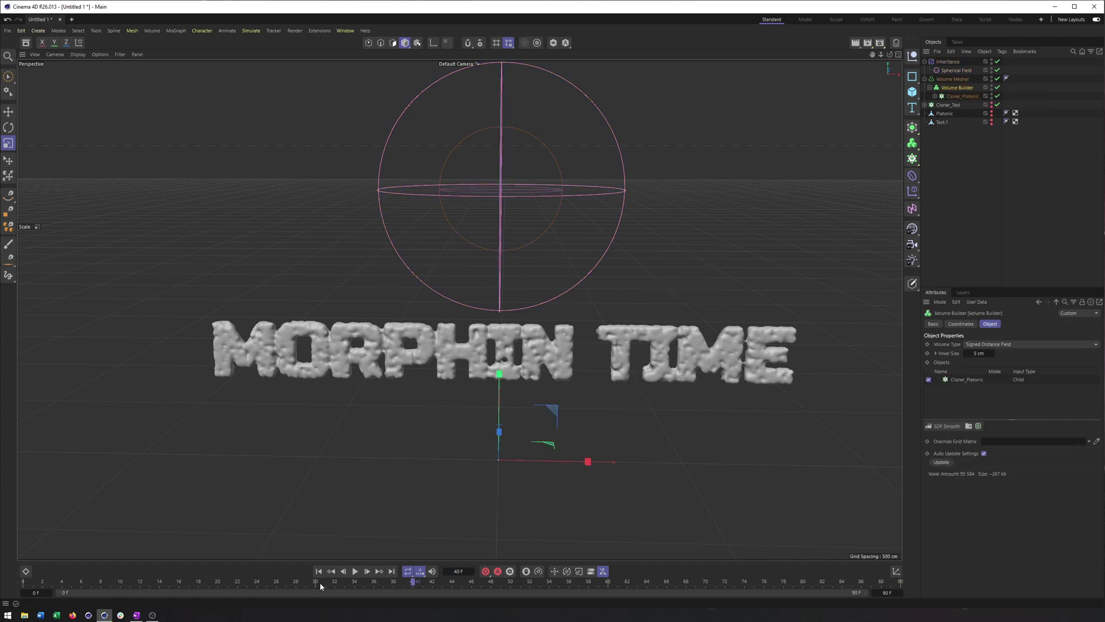
{"action": "left_click_drag", "start_coordinate": [320, 582], "coordinate": [276, 582]}
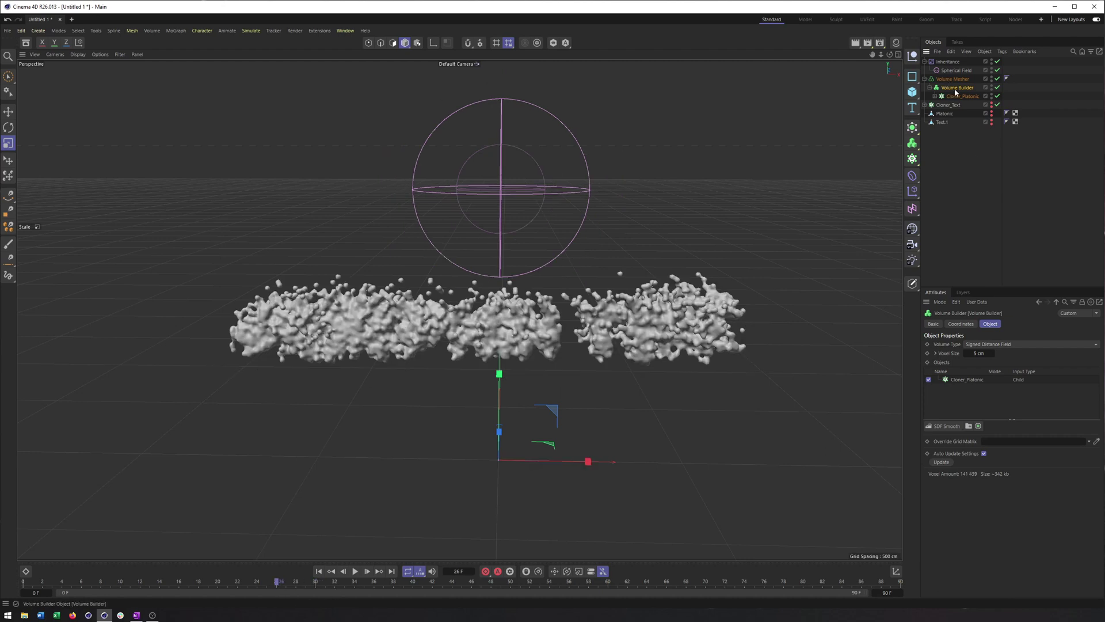
- Add a cache layer to the Volume Builder with an animation frame range enabled
{"action": "left_click", "coordinate": [979, 426]}
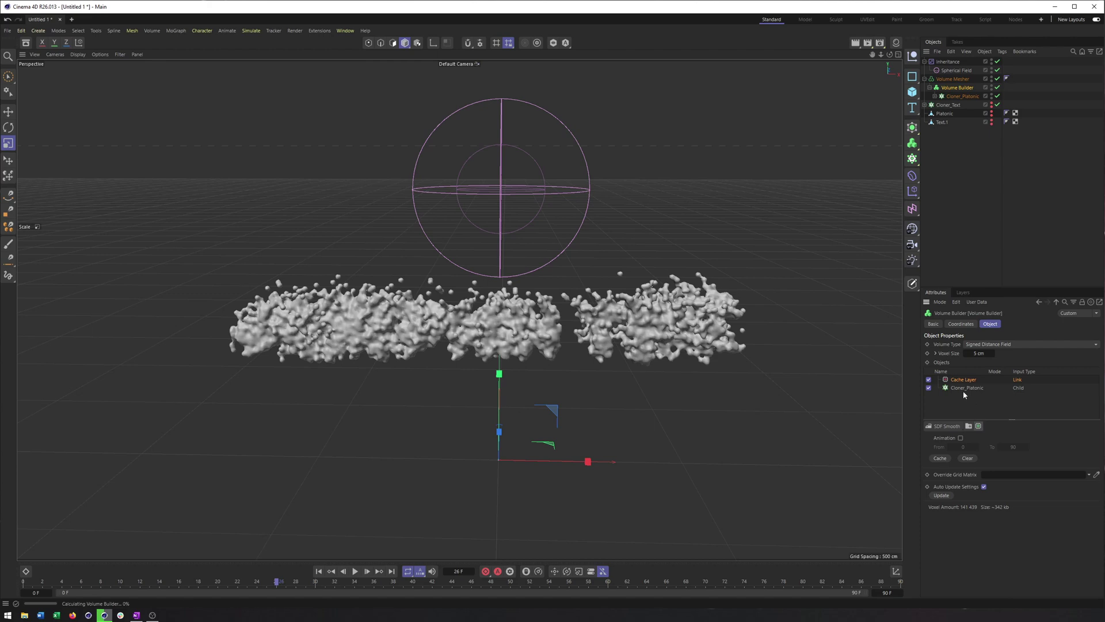
{"action": "left_click", "coordinate": [961, 437]}
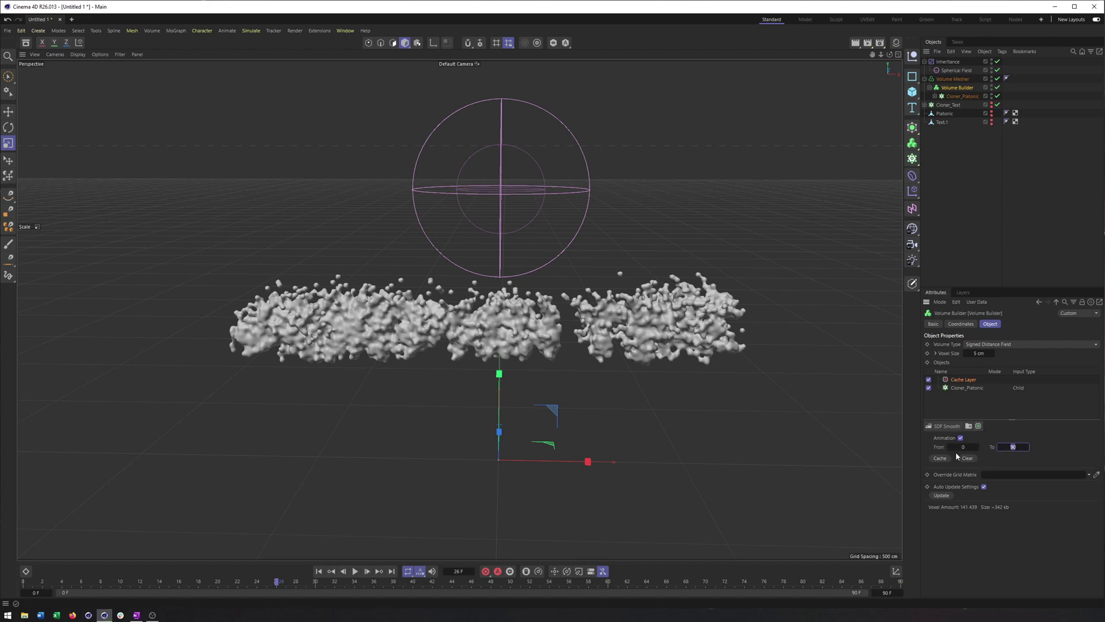
{"action": "left_click", "coordinate": [959, 447]}
{"action": "left_click", "coordinate": [1014, 447]}
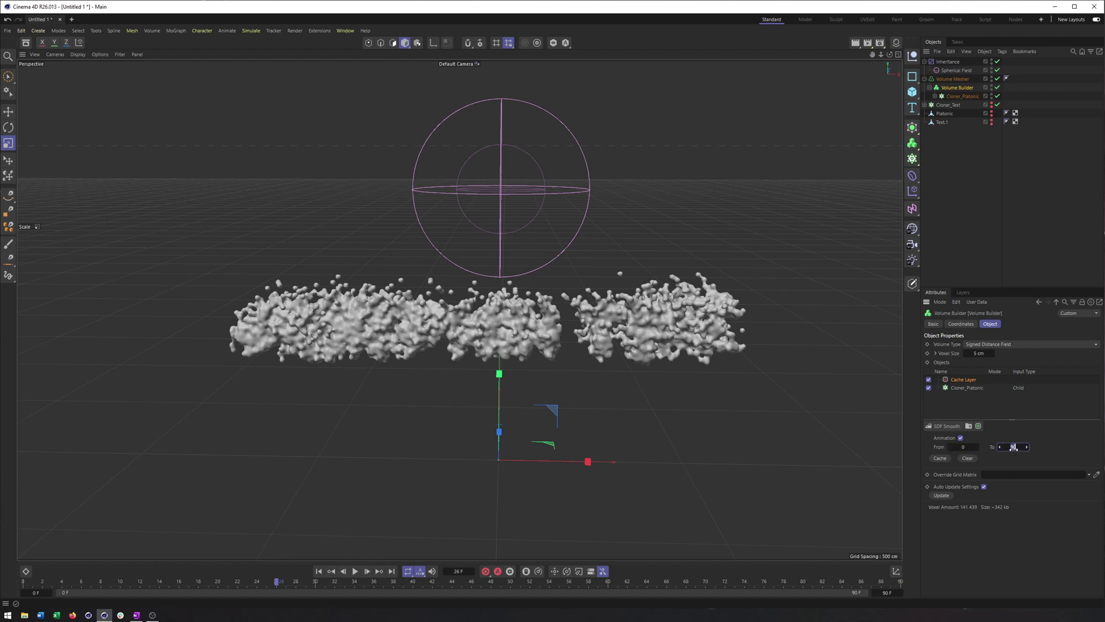
- Set the cache end frame to 40 and cache the SDF Smooth animation over frames 0–40
{"action": "left_click", "coordinate": [956, 70]}
{"action": "left_click", "coordinate": [949, 88]}
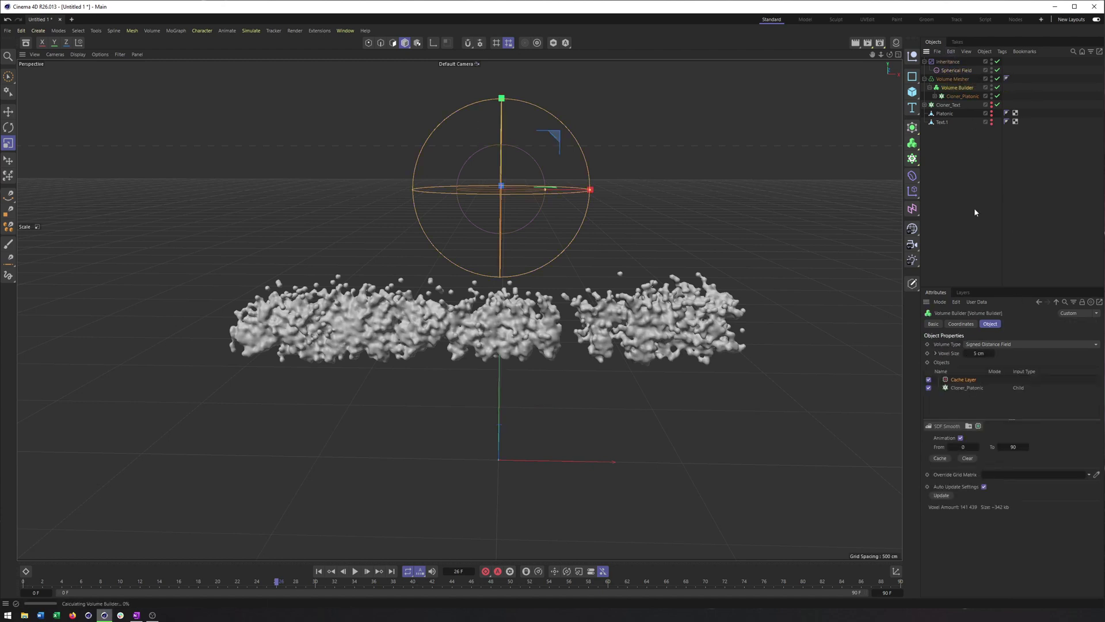
{"action": "left_click", "coordinate": [1014, 448]}
{"action": "type", "text": "4"}
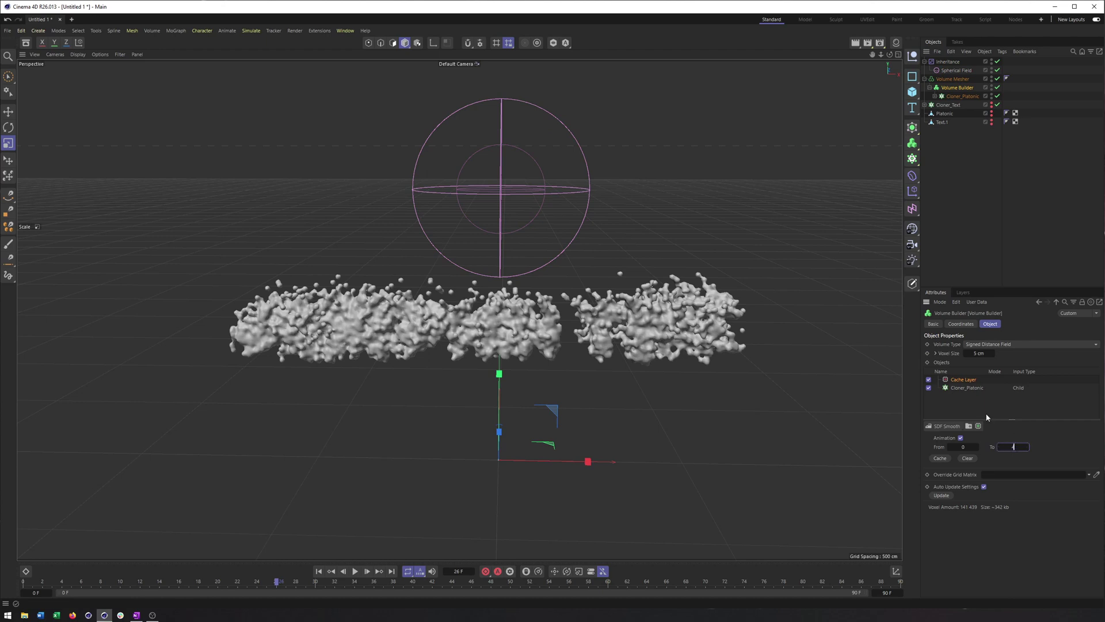
{"action": "type", "text": "0"}
{"action": "left_click", "coordinate": [939, 459]}
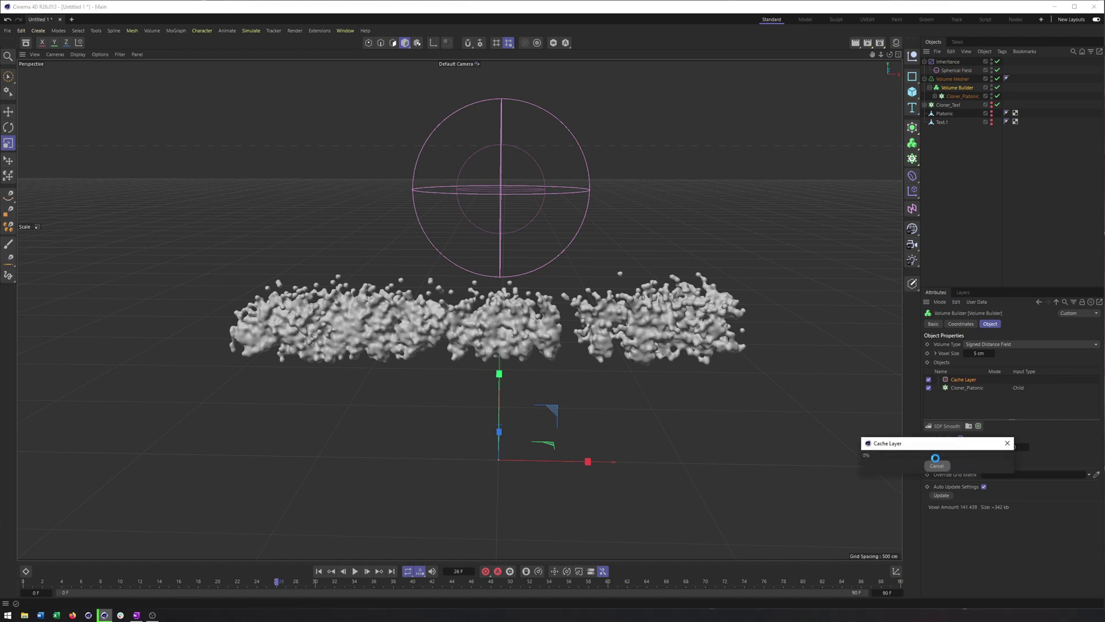
{"action": "left_click_drag", "start_coordinate": [933, 442], "coordinate": [759, 191]}
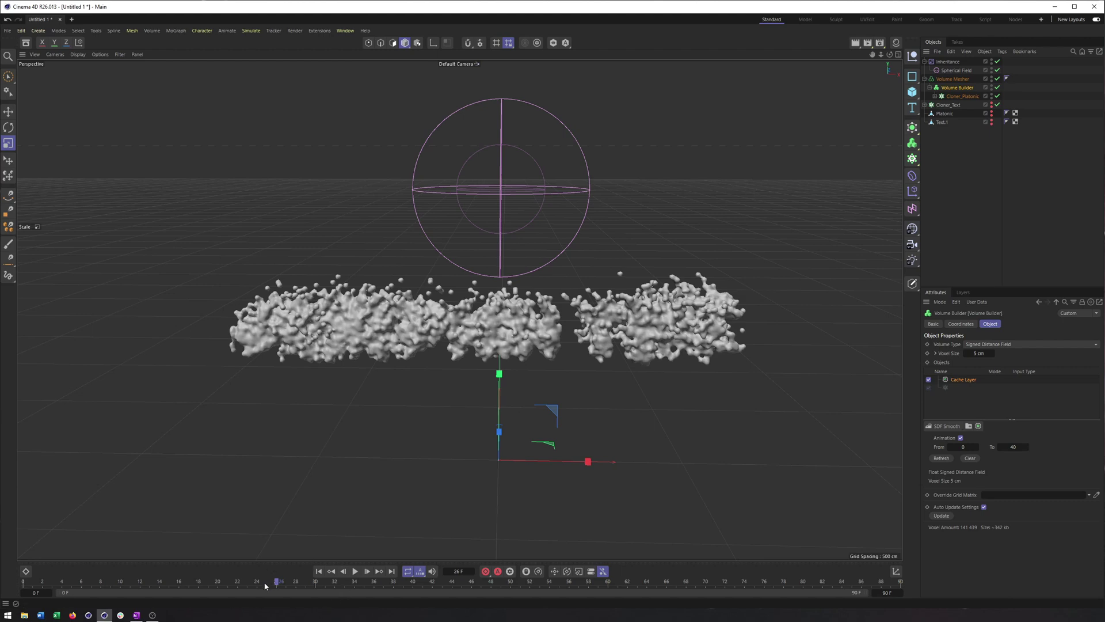
- Scrub and play back the cached morph to check the platonic turning into MORPHIN TIME lettering
{"action": "left_click_drag", "start_coordinate": [265, 586], "coordinate": [107, 579]}
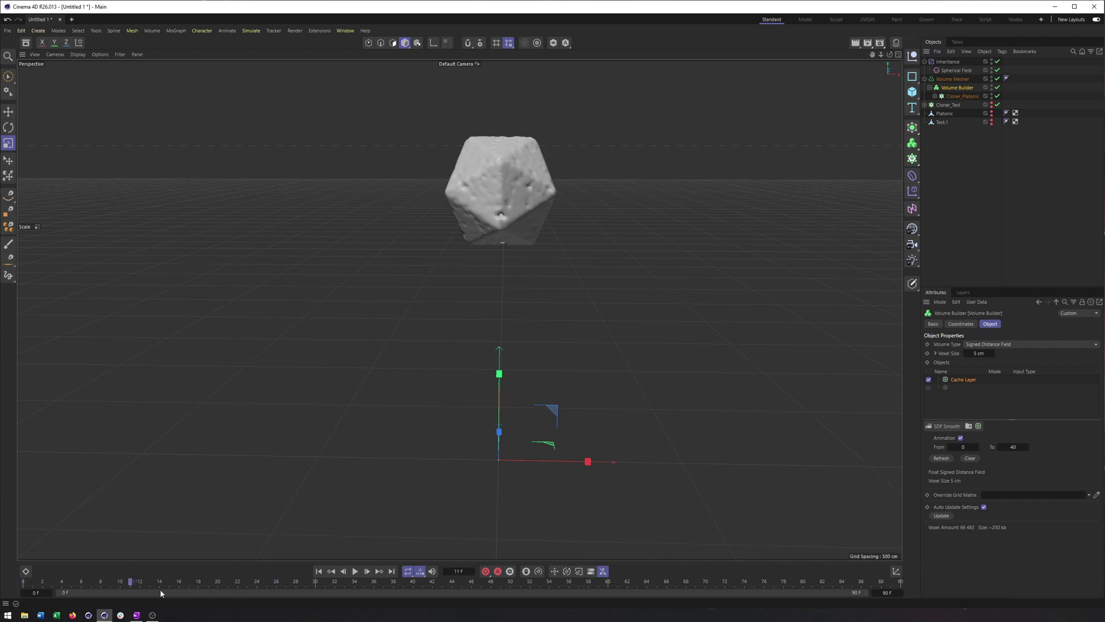
{"action": "left_click_drag", "start_coordinate": [188, 590], "coordinate": [122, 588]}
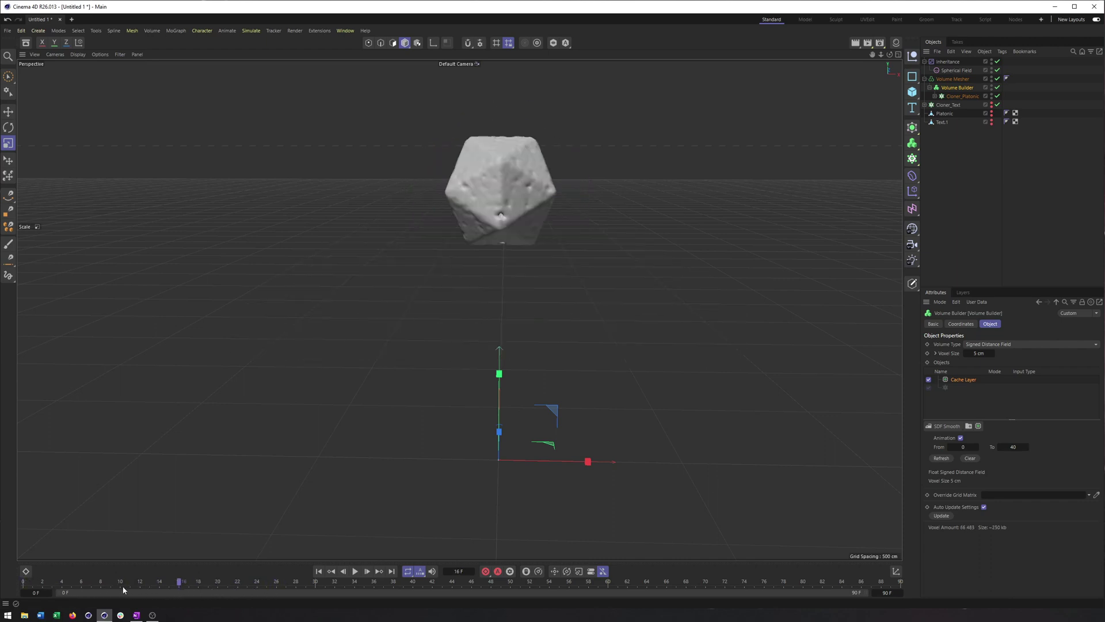
{"action": "left_click", "coordinate": [366, 574]}
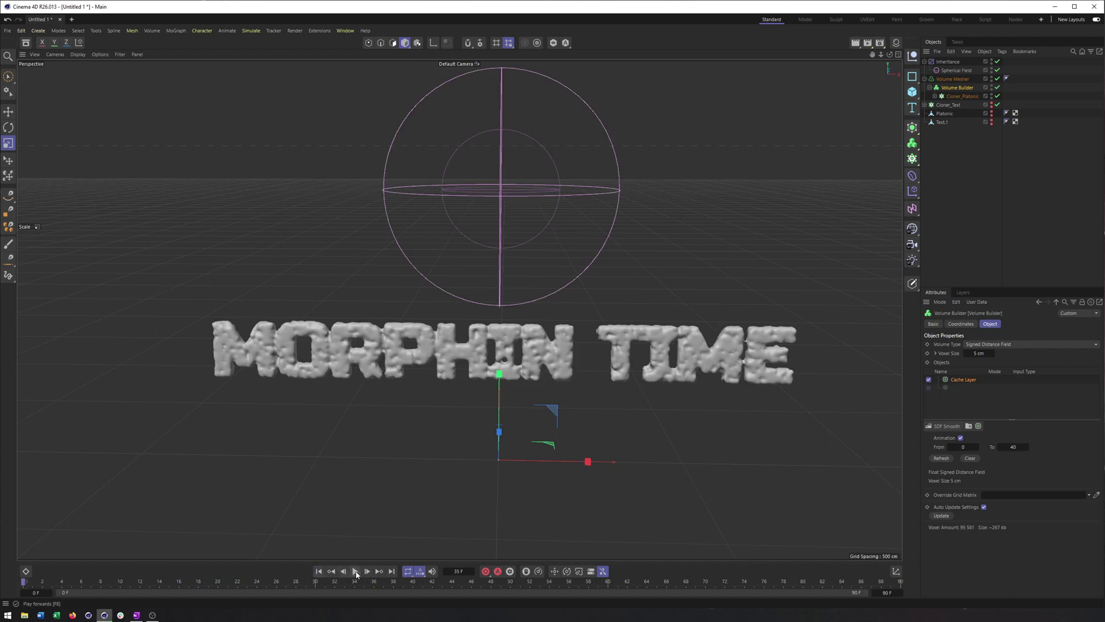
{"action": "left_click", "coordinate": [356, 571]}
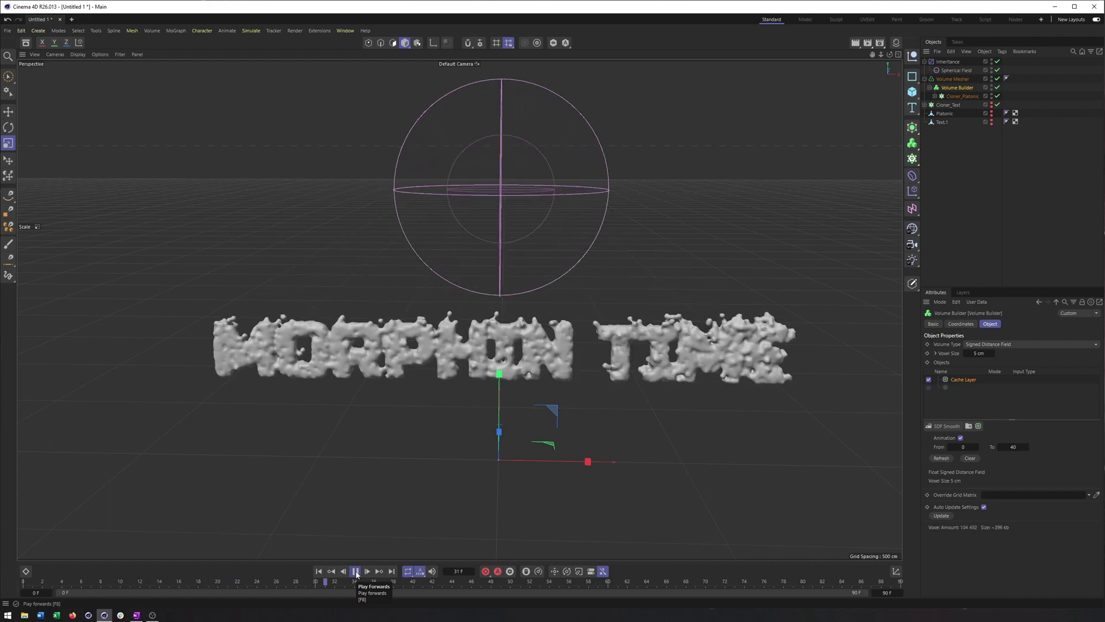
{"action": "left_click", "coordinate": [355, 572]}
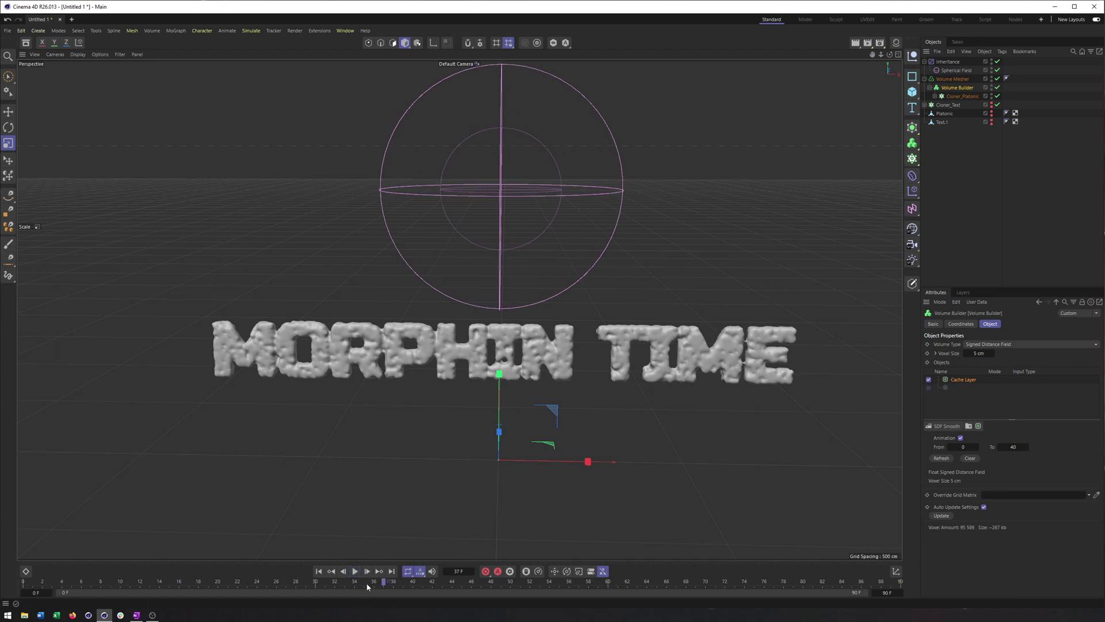
{"action": "mouse_move", "coordinate": [367, 586]}
{"action": "left_mouse_down"}
{"action": "mouse_move", "coordinate": [189, 584]}
{"action": "mouse_move", "coordinate": [374, 580]}
{"action": "left_mouse_up"}
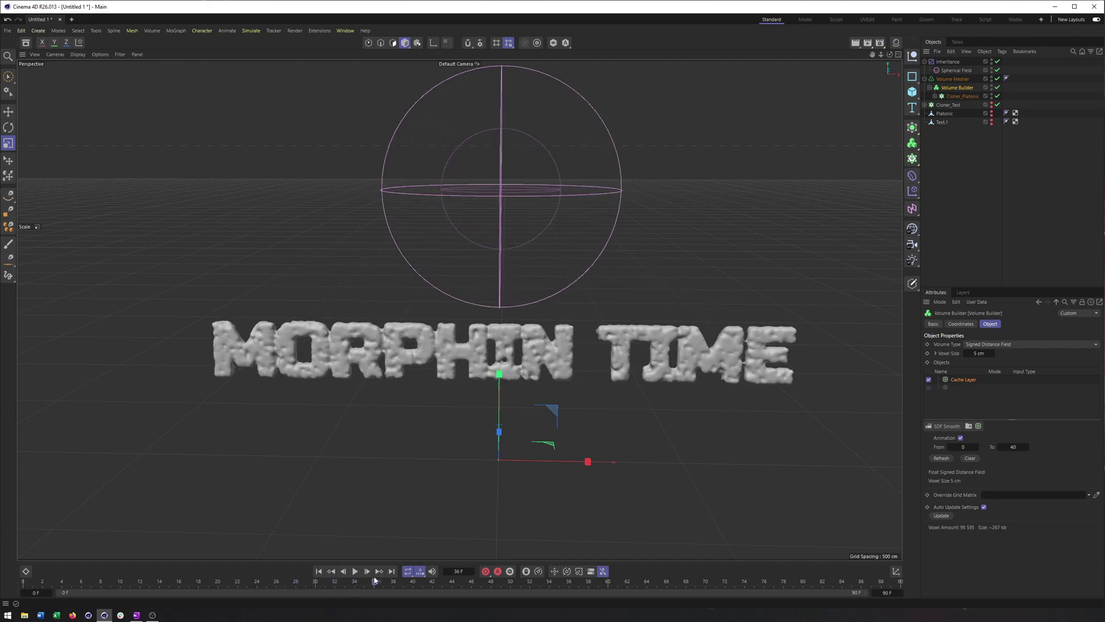
{"action": "left_click", "coordinate": [954, 79]}
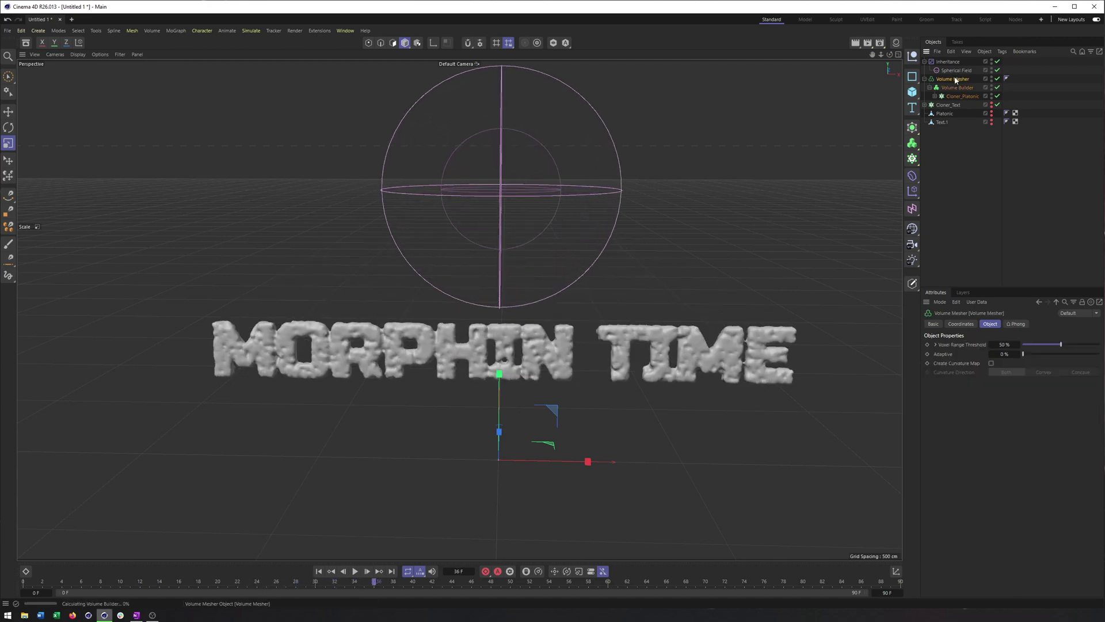
- Switch the viewport to Gouraud Shading (Lines) and zoom in on the MORPHIN letters
{"action": "left_click", "coordinate": [100, 54]}
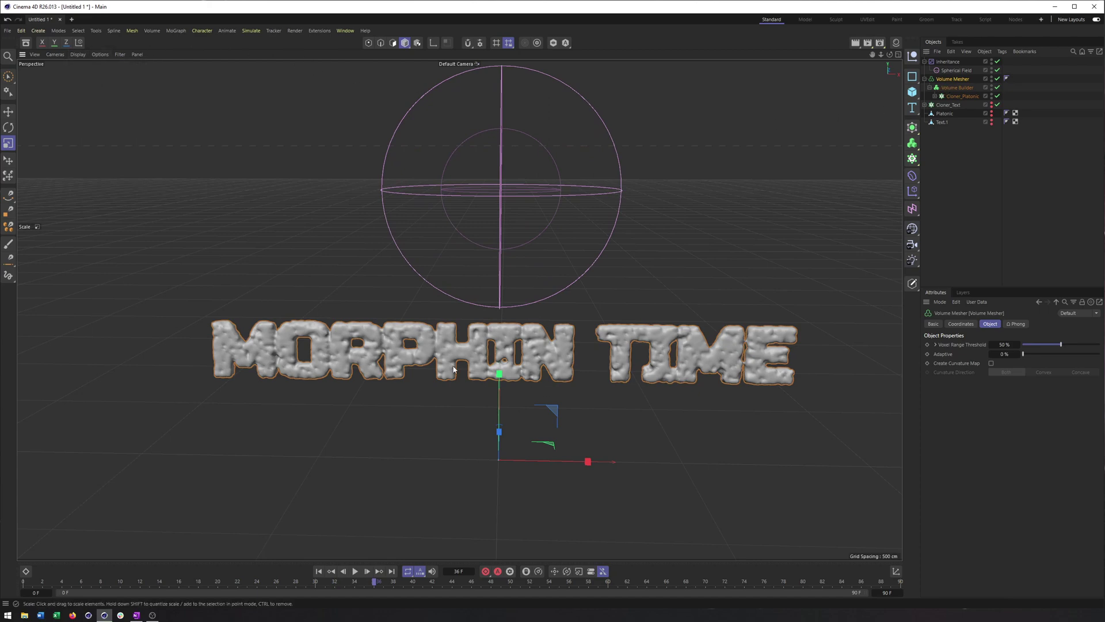
{"action": "left_click_drag", "start_coordinate": [409, 374], "coordinate": [348, 380], "text": "alt"}
{"action": "right_click_drag", "start_coordinate": [348, 380], "coordinate": [60, 105], "text": "alt"}
{"action": "left_click", "coordinate": [77, 54]}
{"action": "left_click", "coordinate": [101, 81]}
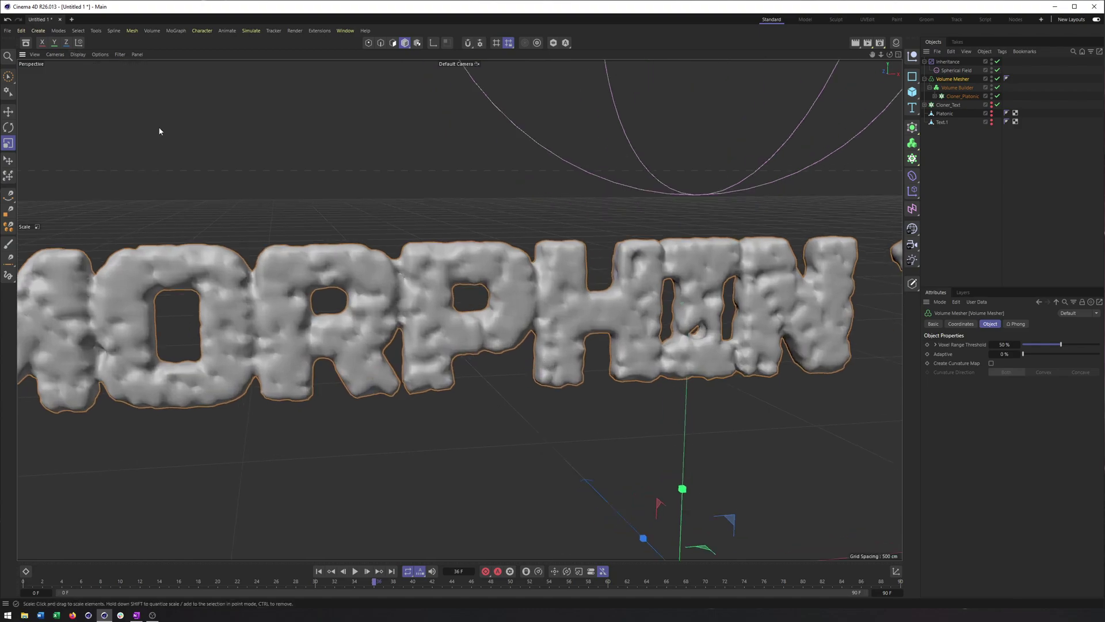
{"action": "left_click_drag", "start_coordinate": [427, 303], "coordinate": [532, 322], "text": "alt"}
{"action": "scroll", "coordinate": [563, 323], "scroll_direction": "down", "scroll_amount": 4}
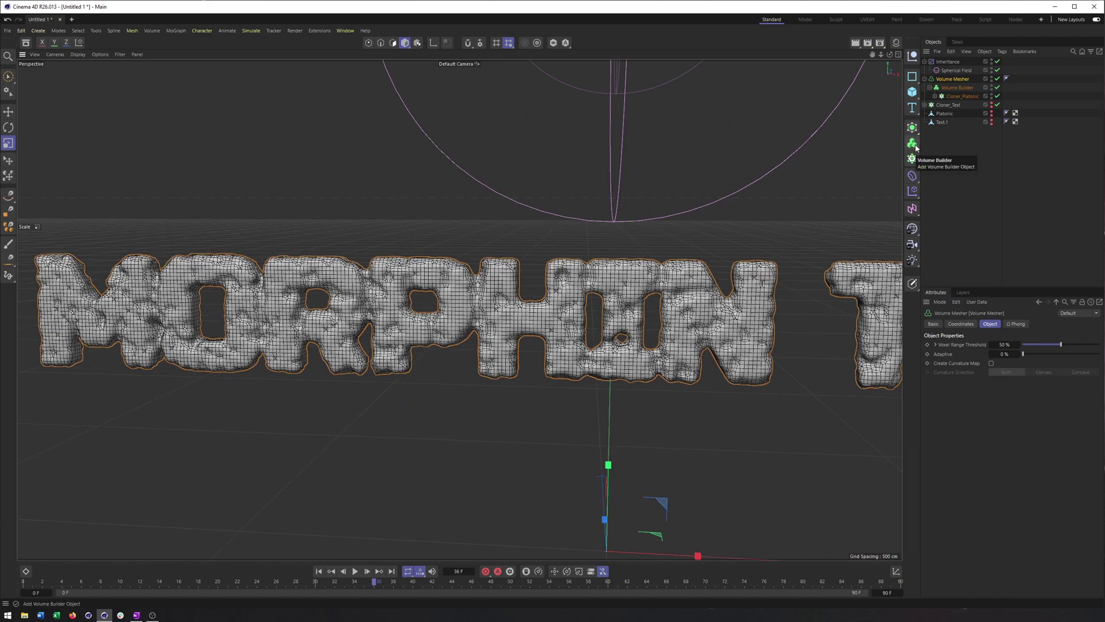
- Add a Remesh generator and nest the Volume Mesher under it for even quad topology
{"action": "left_click", "coordinate": [912, 127]}
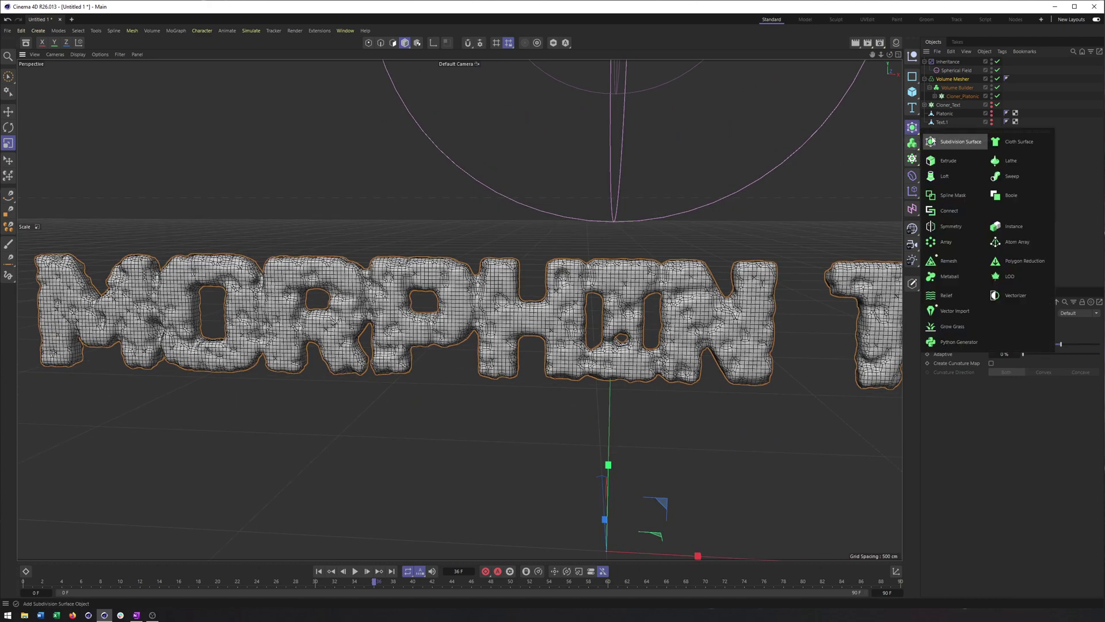
{"action": "left_click", "coordinate": [949, 262]}
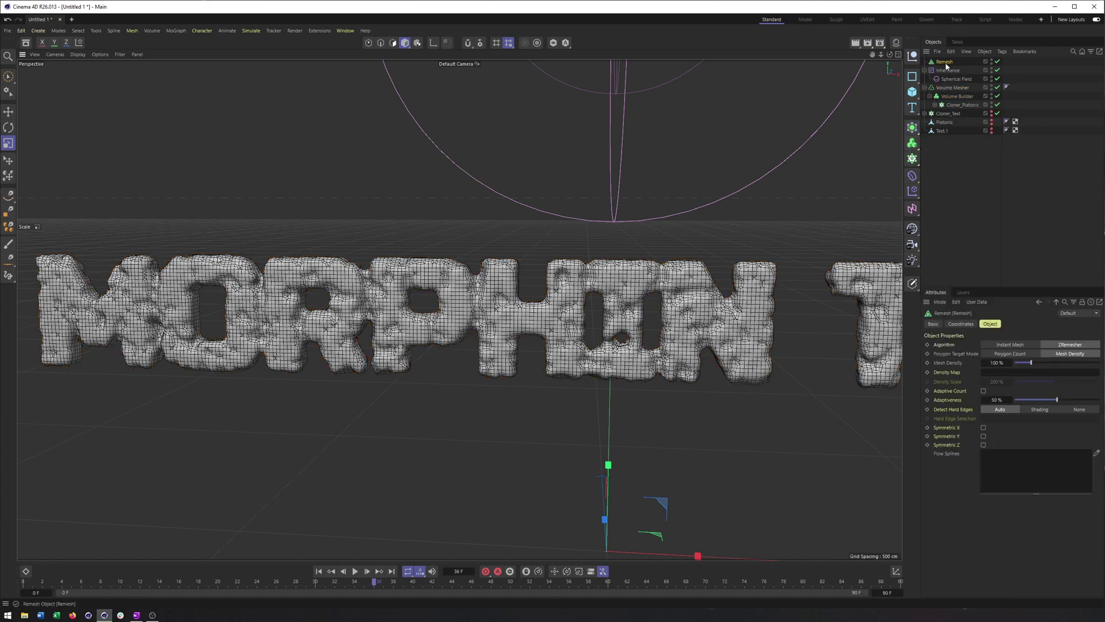
{"action": "left_click_drag", "start_coordinate": [948, 62], "coordinate": [952, 81]}
{"action": "left_click", "coordinate": [951, 81]}
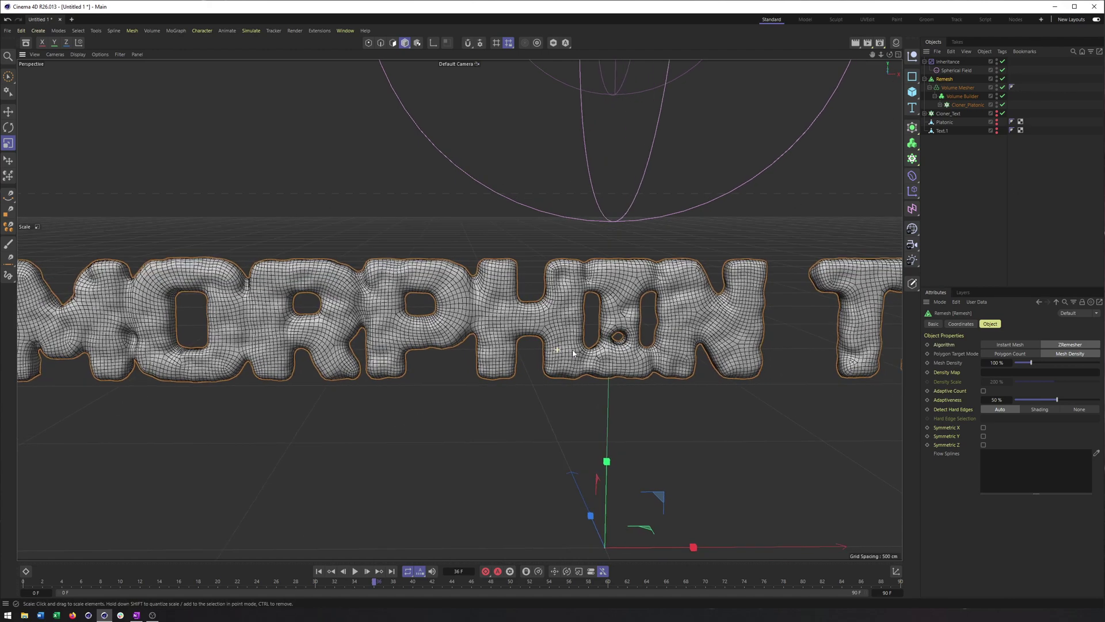
{"action": "scroll", "coordinate": [574, 353], "scroll_direction": "down", "scroll_amount": 5}
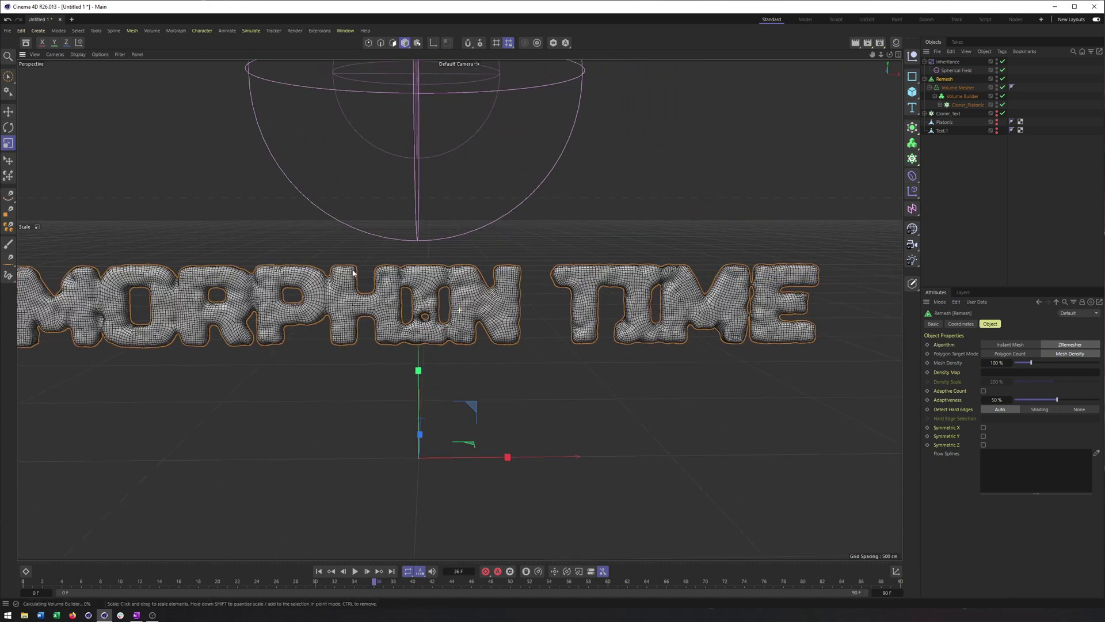
- Go to frame 12 and frame the remeshed platonic shape in the viewport
{"action": "left_click", "coordinate": [950, 363]}
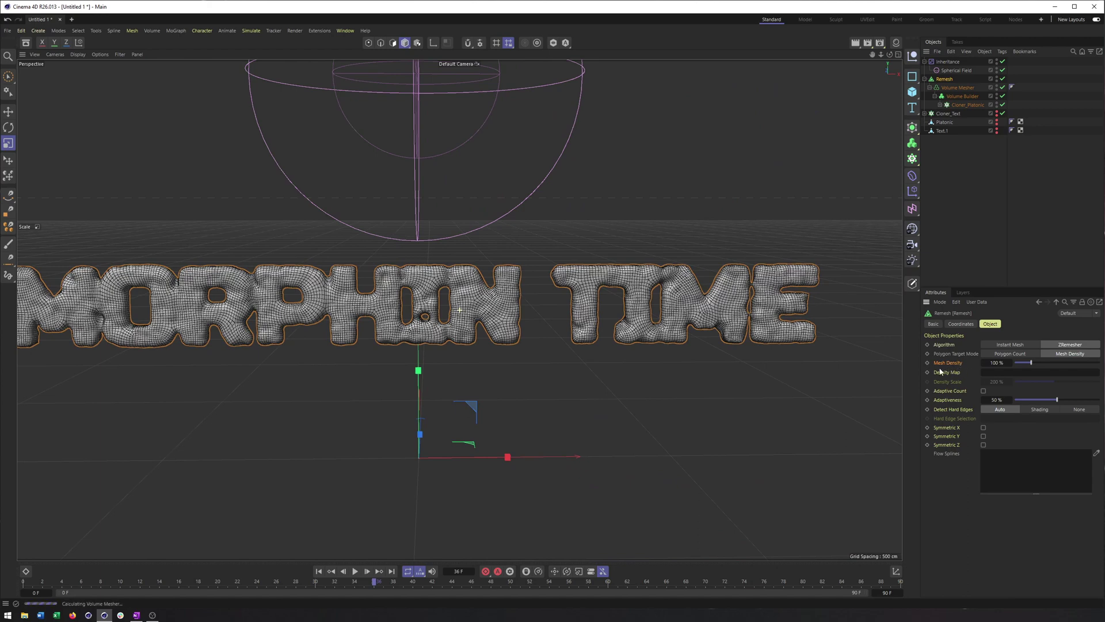
{"action": "middle_click_drag", "start_coordinate": [533, 353], "coordinate": [661, 365], "text": "alt"}
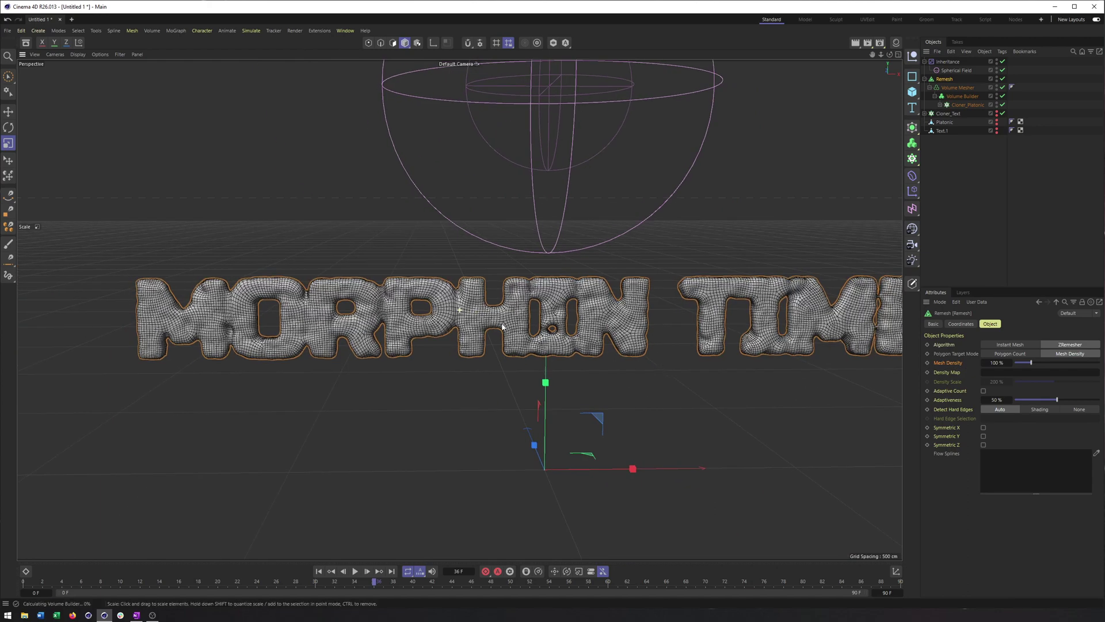
{"action": "left_click", "coordinate": [78, 54]}
{"action": "left_click", "coordinate": [135, 567]}
{"action": "left_click", "coordinate": [135, 567]}
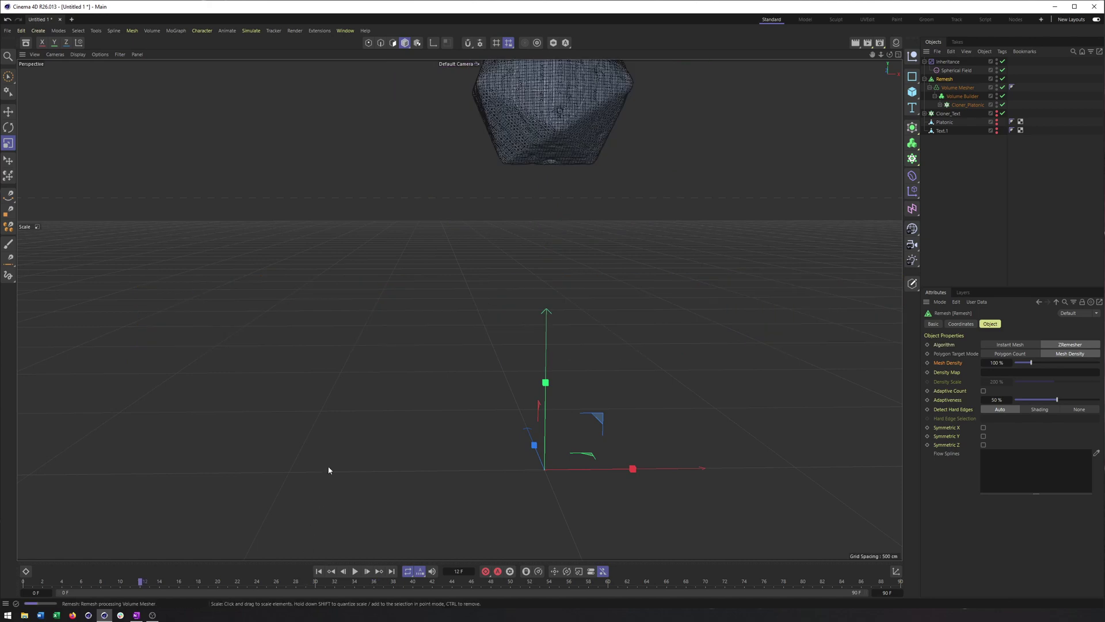
{"action": "middle_click_drag", "start_coordinate": [652, 204], "coordinate": [622, 238], "text": "alt"}
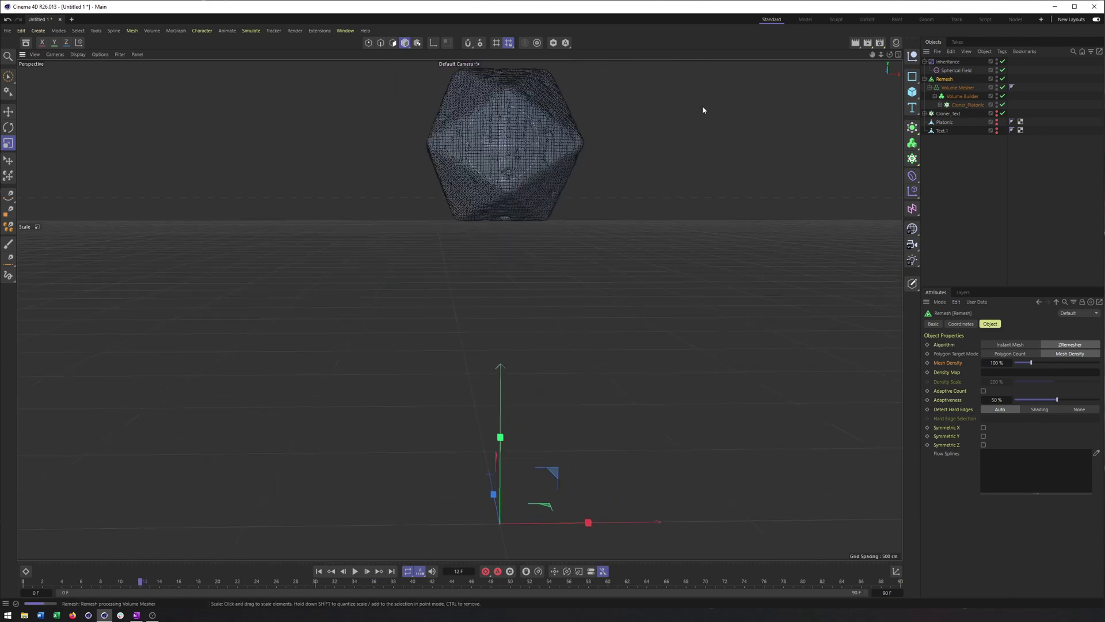
- Turn off the Remesh generator so the raw Volume Mesher platonic surface shows
{"action": "left_click", "coordinate": [958, 88]}
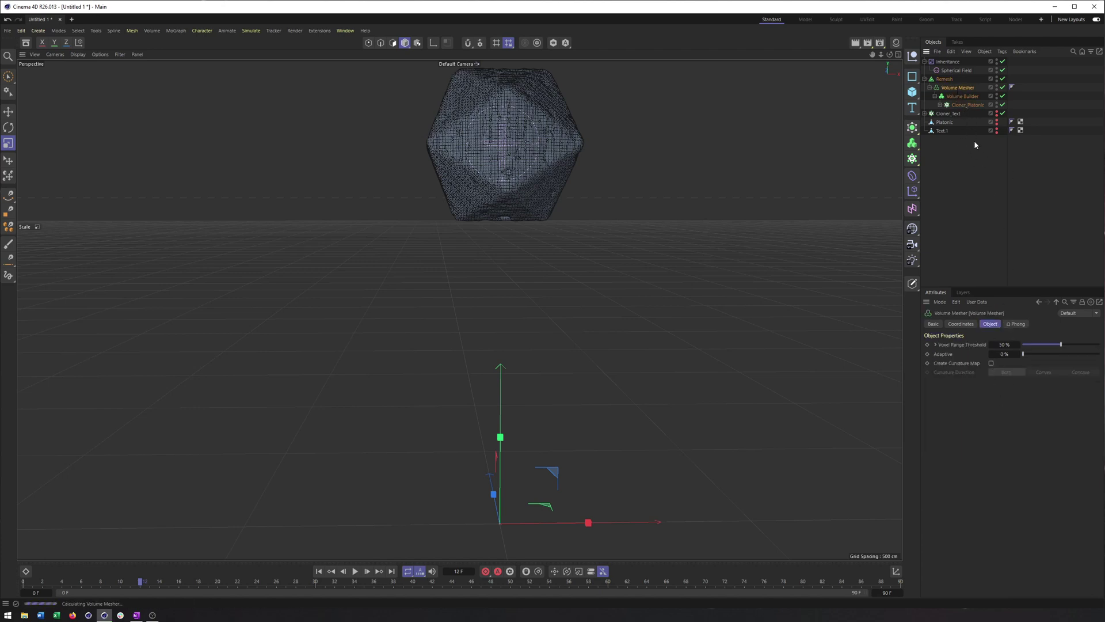
{"action": "key", "text": "Up"}
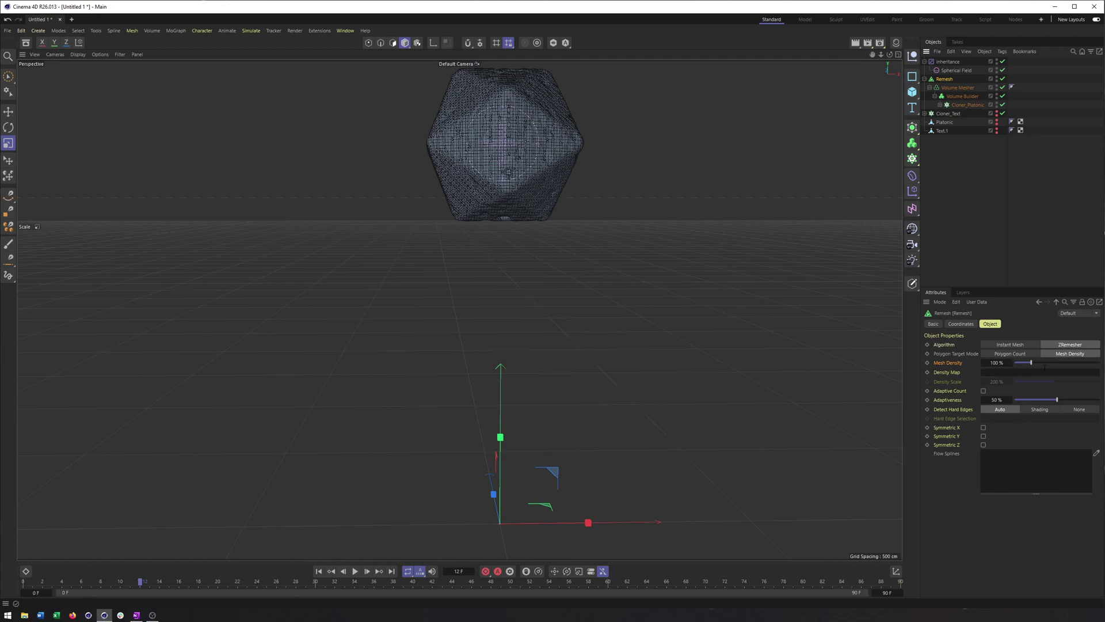
{"action": "left_click", "coordinate": [954, 90]}
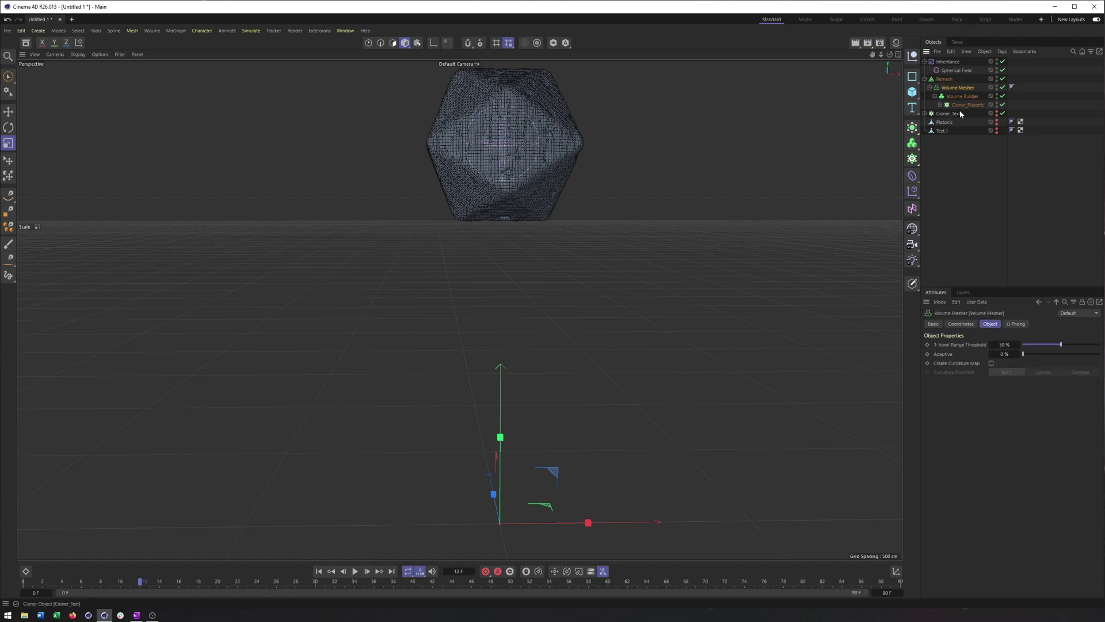
{"action": "left_click", "coordinate": [1003, 79]}
{"action": "scroll", "coordinate": [593, 304], "scroll_direction": "down", "scroll_amount": 4}
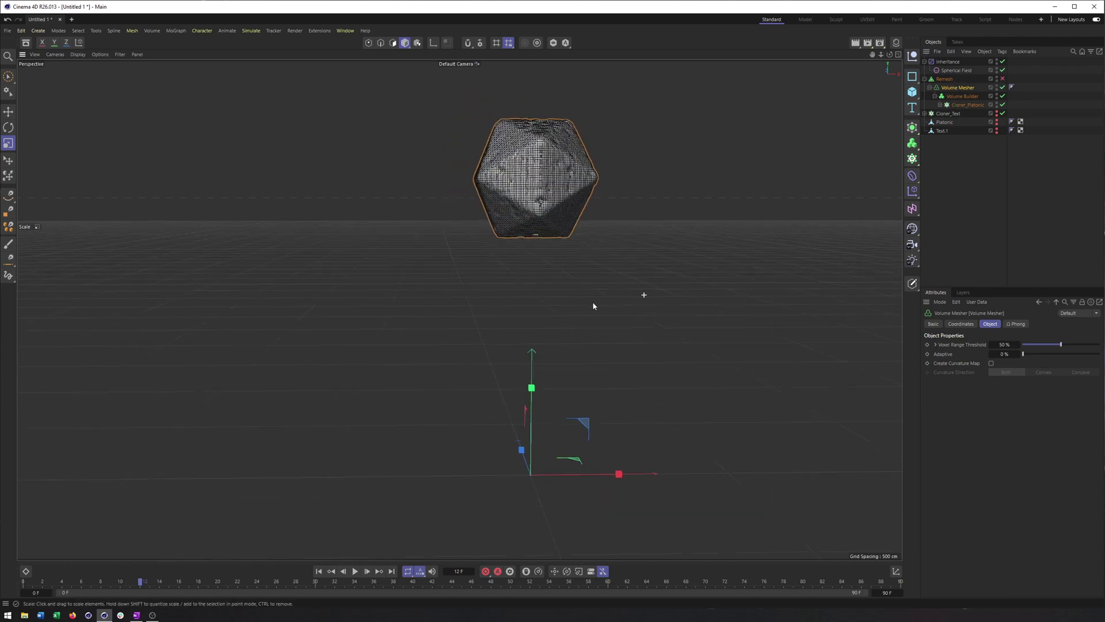
{"action": "middle_click_drag", "start_coordinate": [517, 316], "coordinate": [459, 309], "text": "alt"}
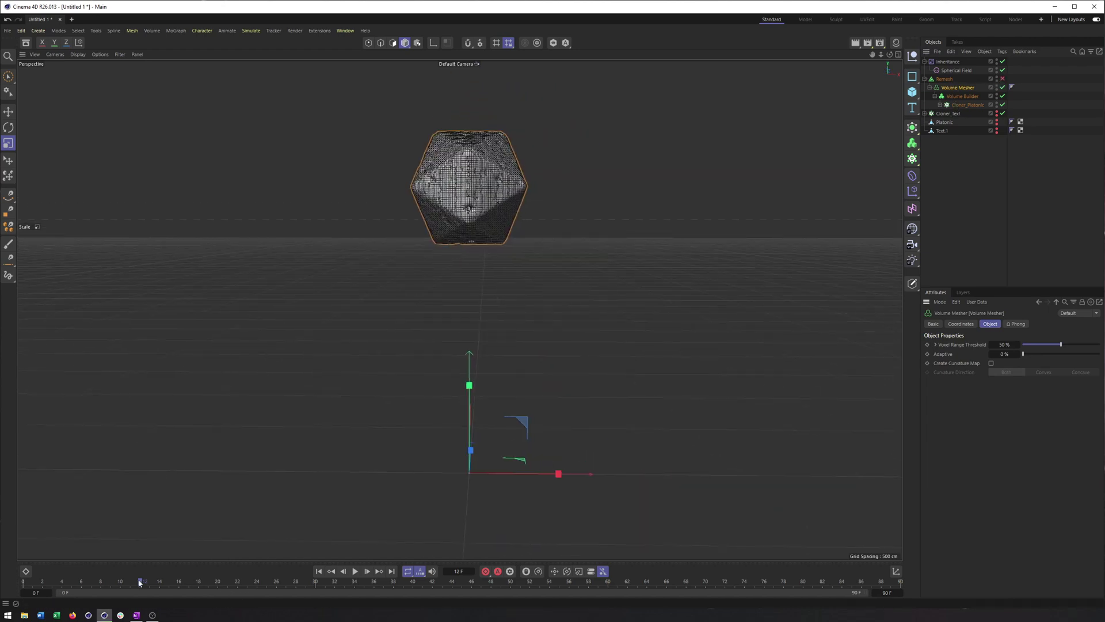